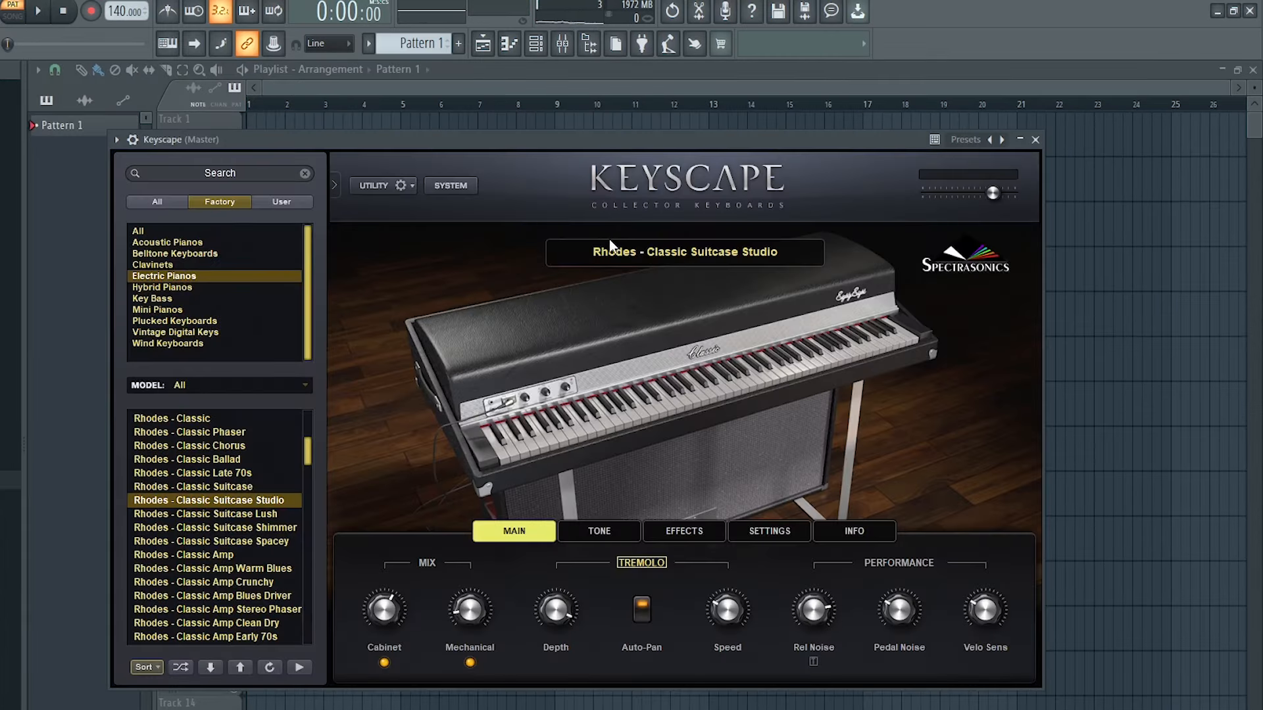
Open the Keyscape channel's piano roll and close the channel rack
{"action": "left_click", "coordinate": [538, 48]}
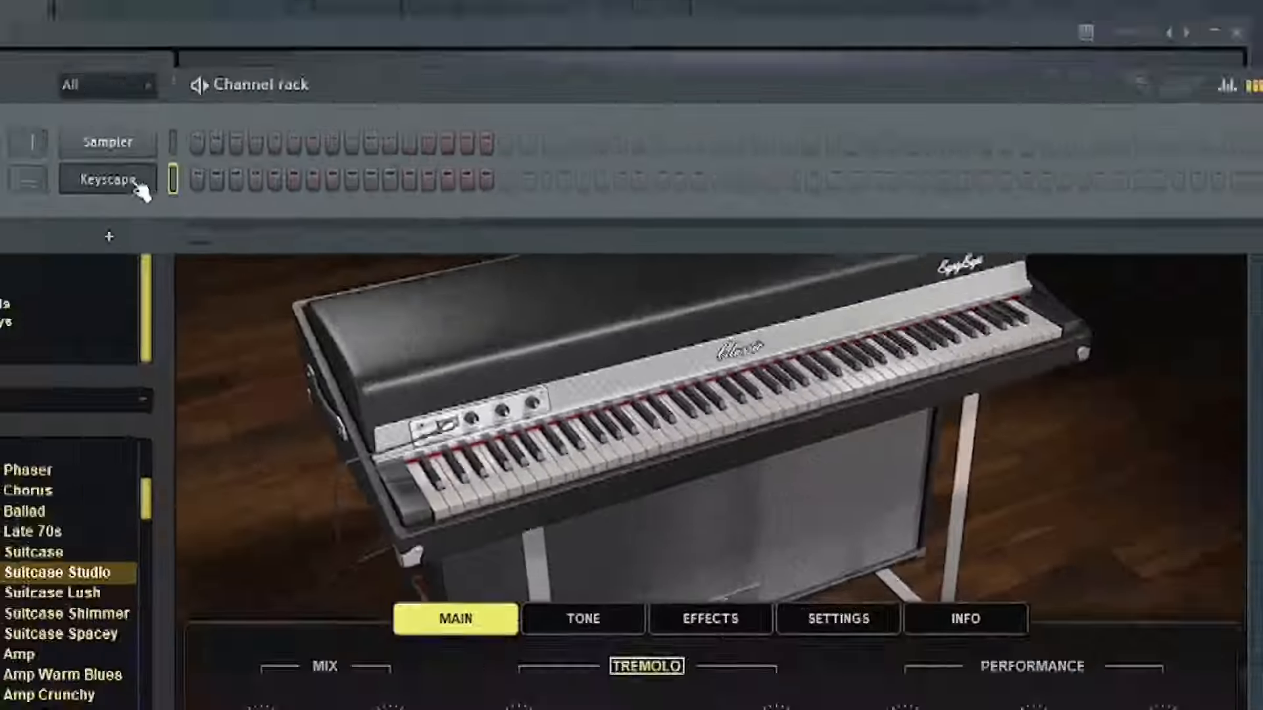
{"action": "right_click", "coordinate": [307, 236]}
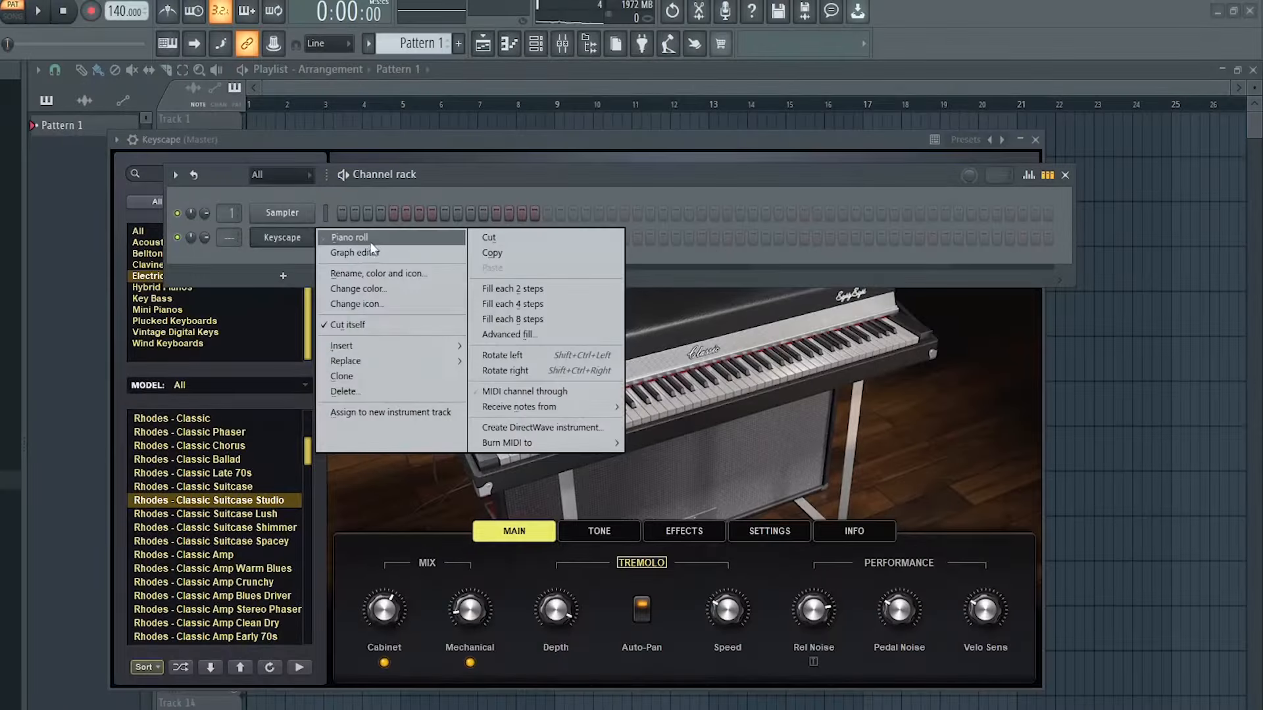
{"action": "left_click", "coordinate": [371, 242]}
{"action": "left_click", "coordinate": [1065, 175]}
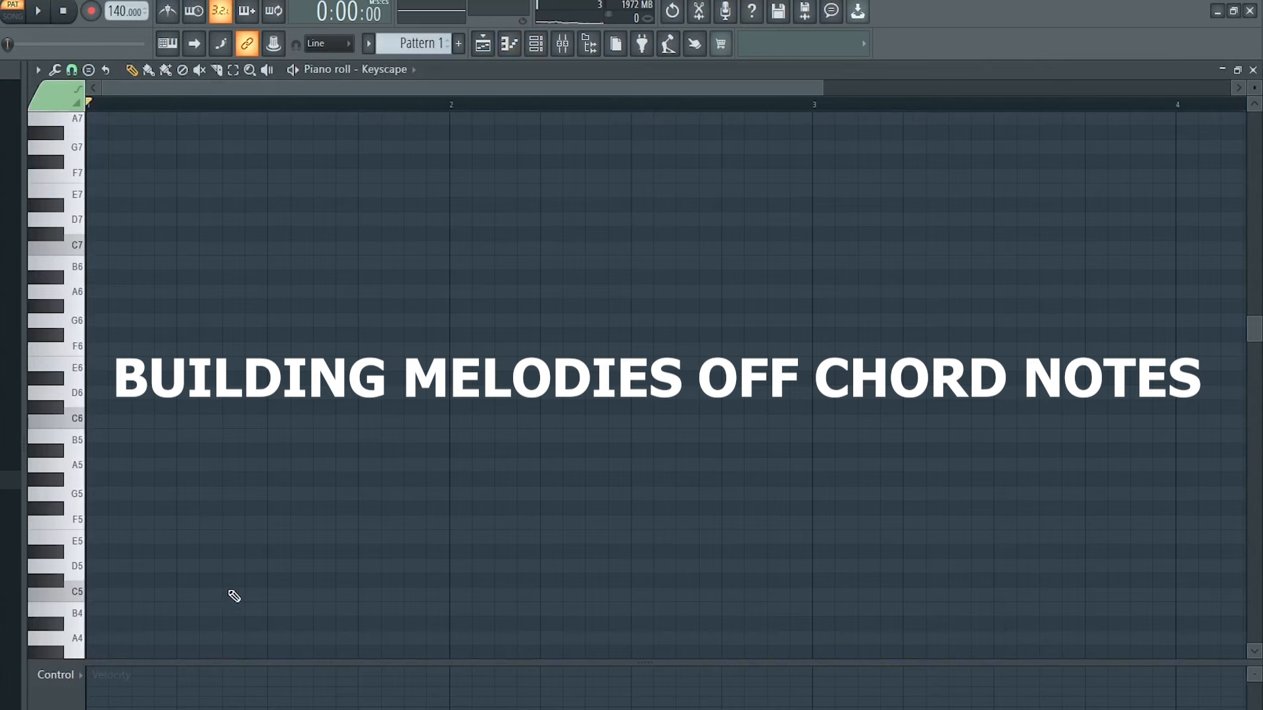
Add a one-bar C major chord with its root on C4 at the start of bar 1
{"action": "scroll", "coordinate": [235, 596], "scroll_direction": "down", "scroll_amount": 3}
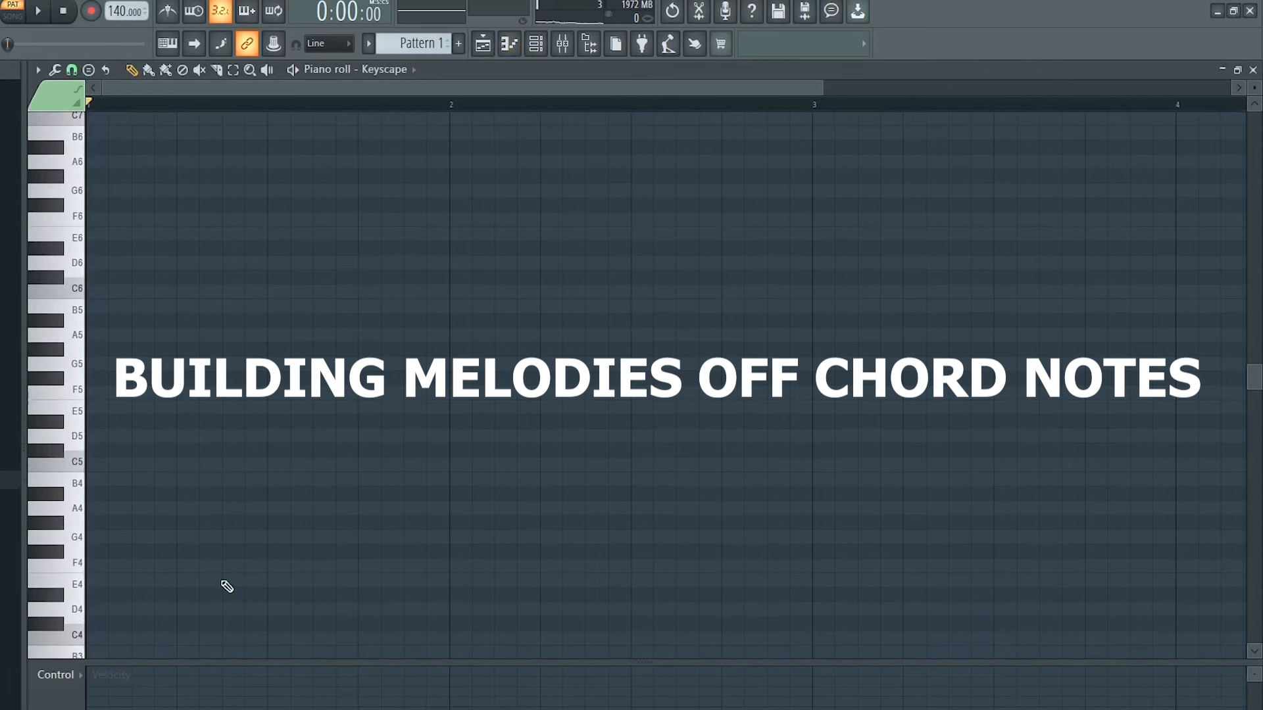
{"action": "scroll", "coordinate": [223, 584], "scroll_direction": "up", "scroll_amount": 3}
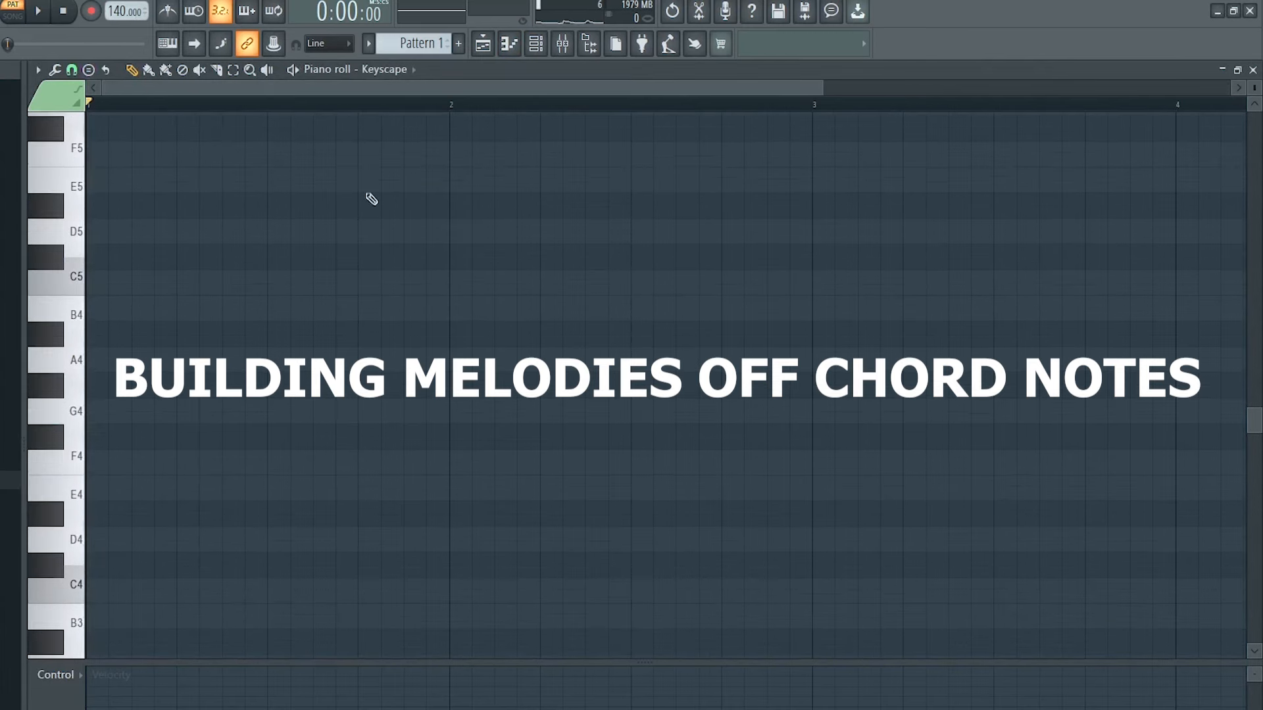
{"action": "left_click", "coordinate": [89, 70]}
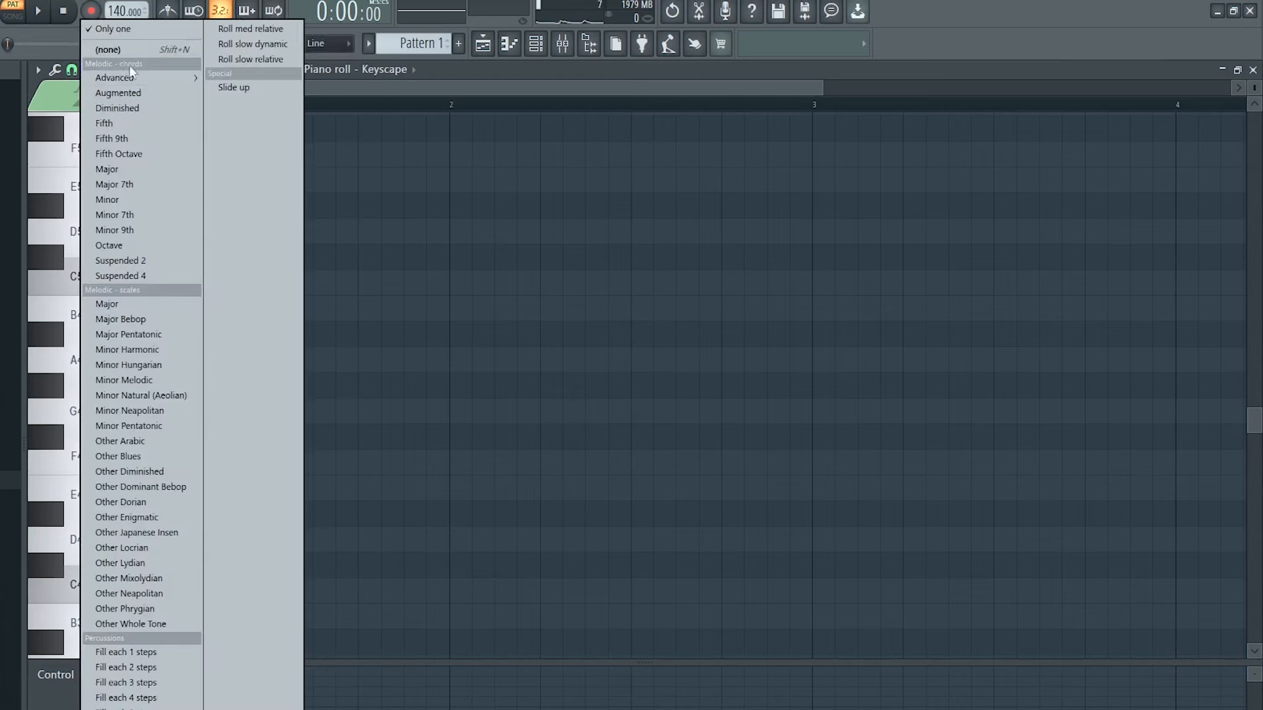
{"action": "left_click", "coordinate": [127, 174]}
{"action": "scroll", "coordinate": [164, 515], "scroll_direction": "down", "scroll_amount": 1}
{"action": "left_click", "coordinate": [164, 516]}
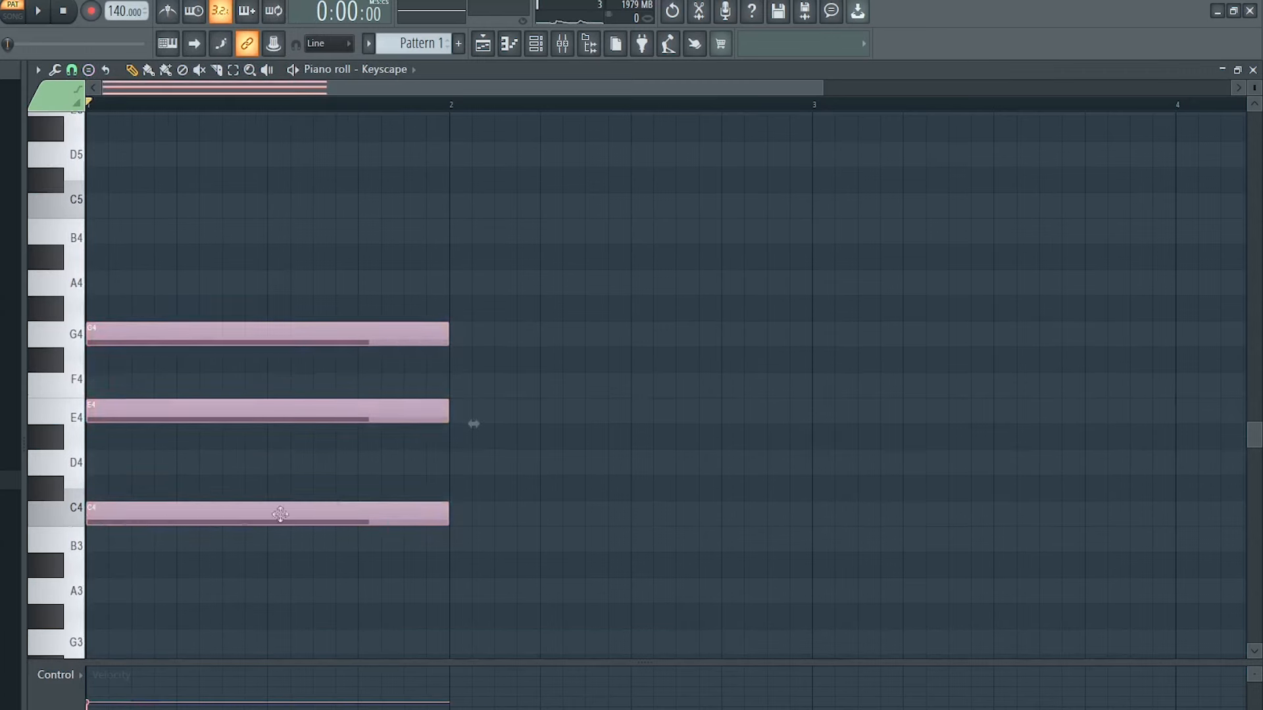
Play back the C major chord and delete the temporary G#4 note in bar 4
{"action": "key", "text": "space"}
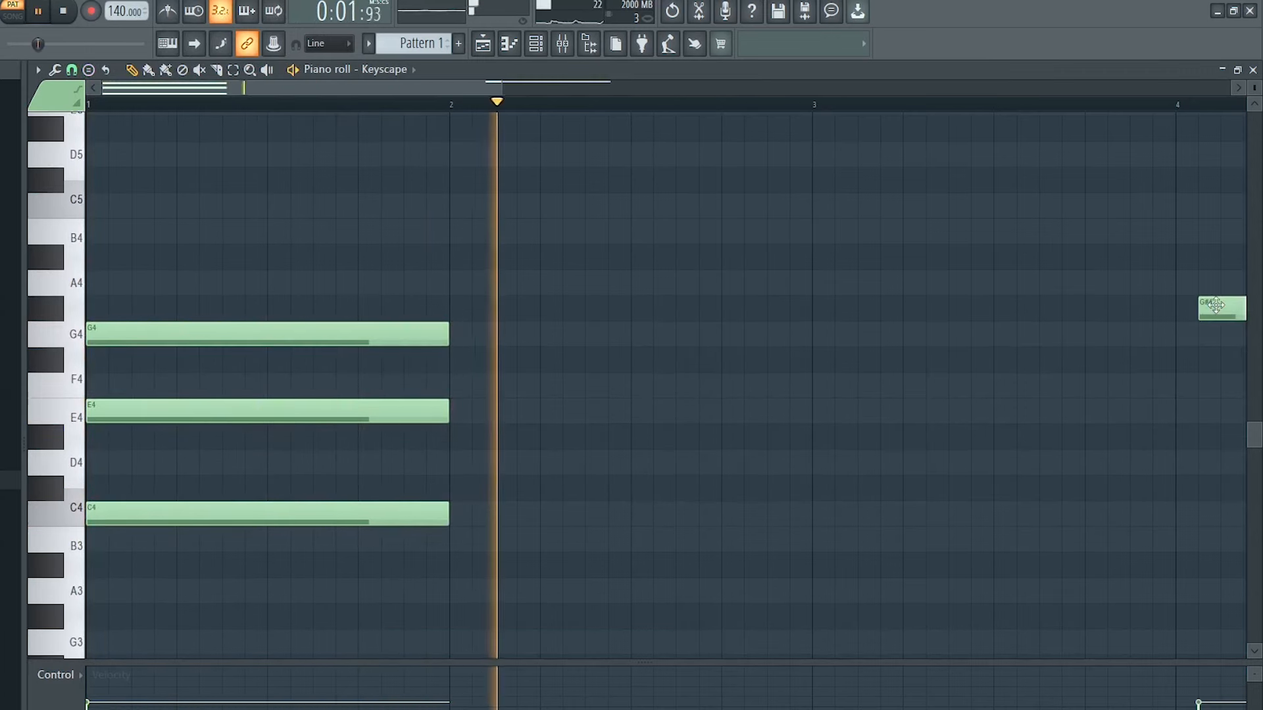
{"action": "key", "text": "space"}
{"action": "right_click", "coordinate": [1217, 308]}
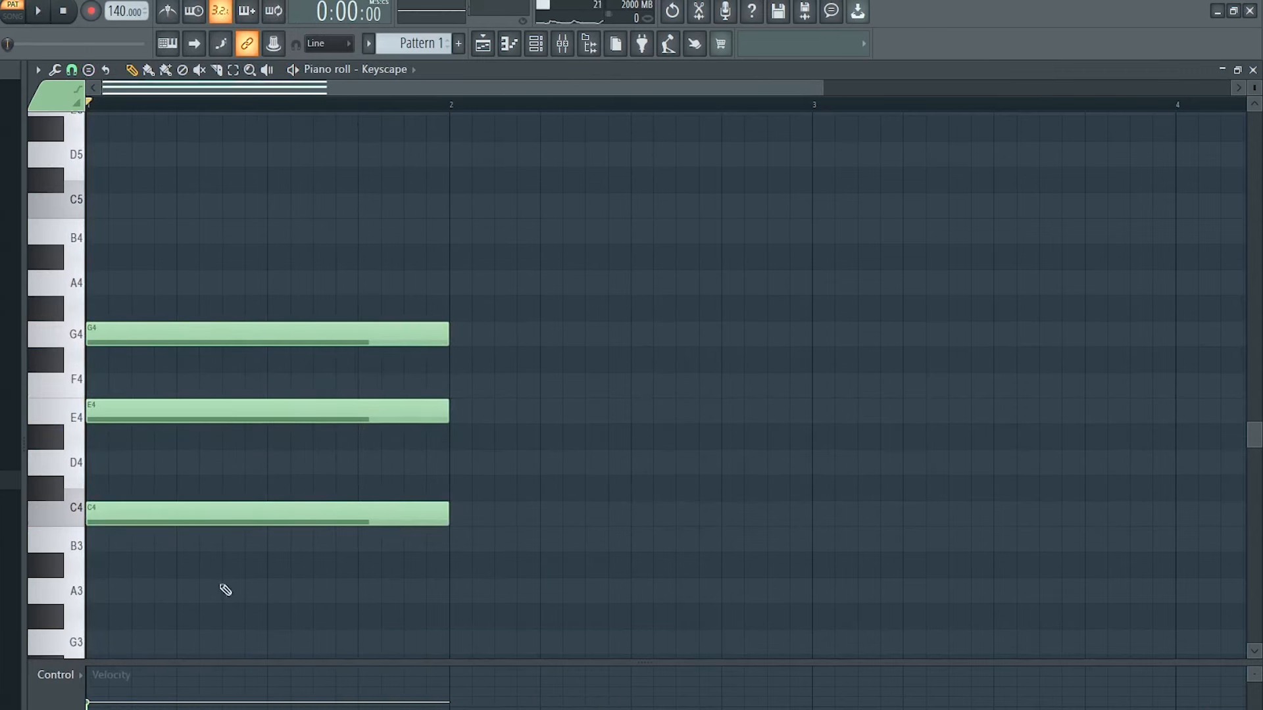
Place the melody notes G5, C6, E6 and C6 in sequence above the chord in bar 1
{"action": "scroll", "coordinate": [286, 264], "scroll_direction": "up", "scroll_amount": 2}
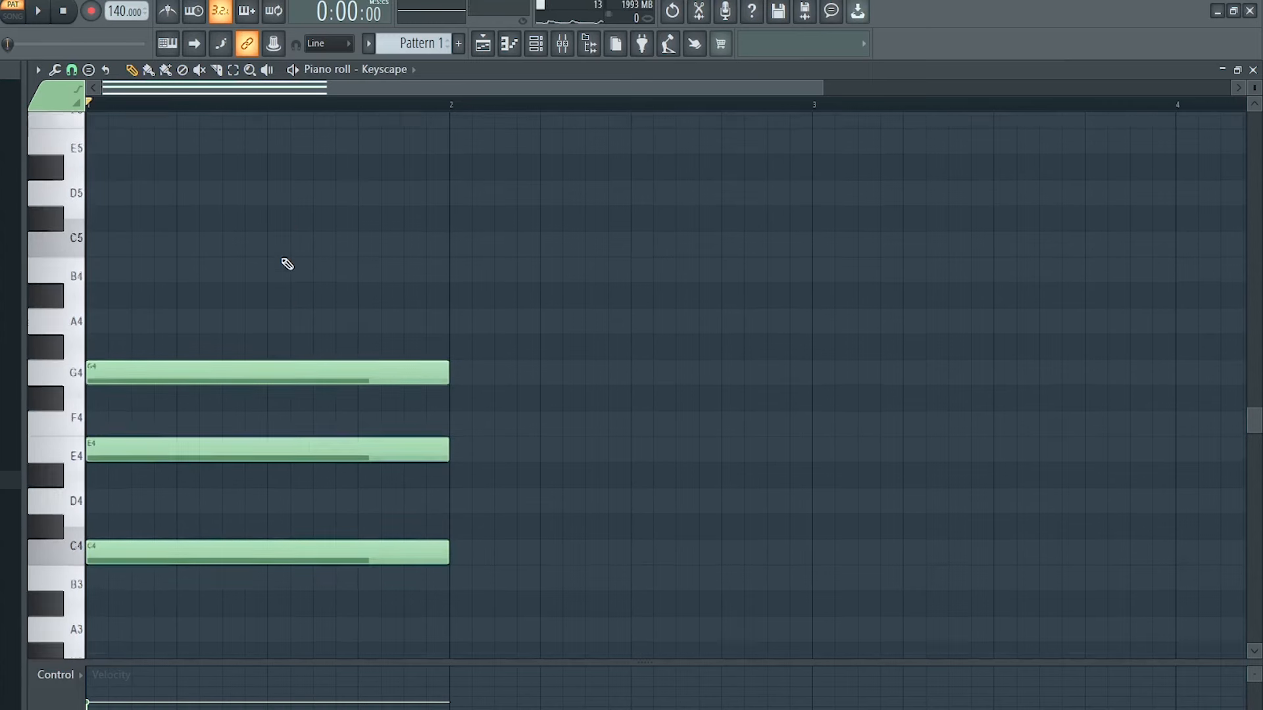
{"action": "scroll", "coordinate": [225, 221], "scroll_direction": "down", "scroll_amount": 2}
{"action": "left_click", "coordinate": [180, 325]}
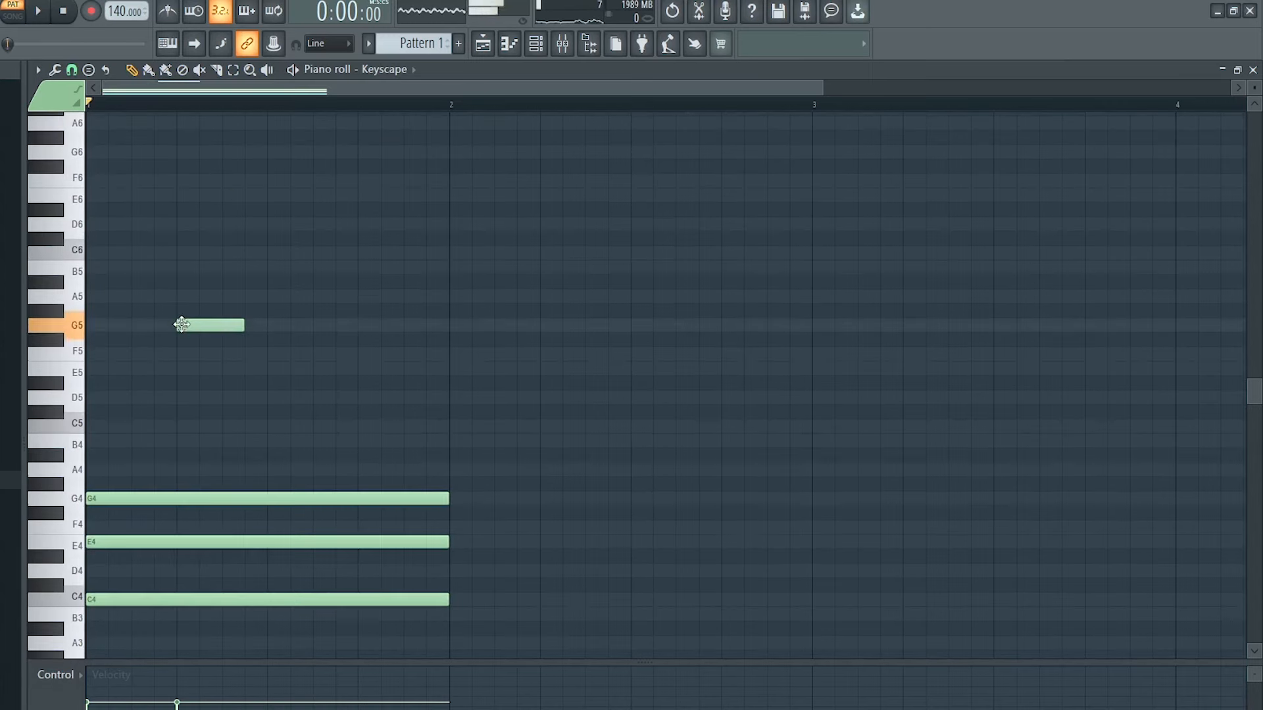
{"action": "left_click", "coordinate": [248, 253]}
{"action": "left_click", "coordinate": [317, 195]}
{"action": "left_click", "coordinate": [385, 254]}
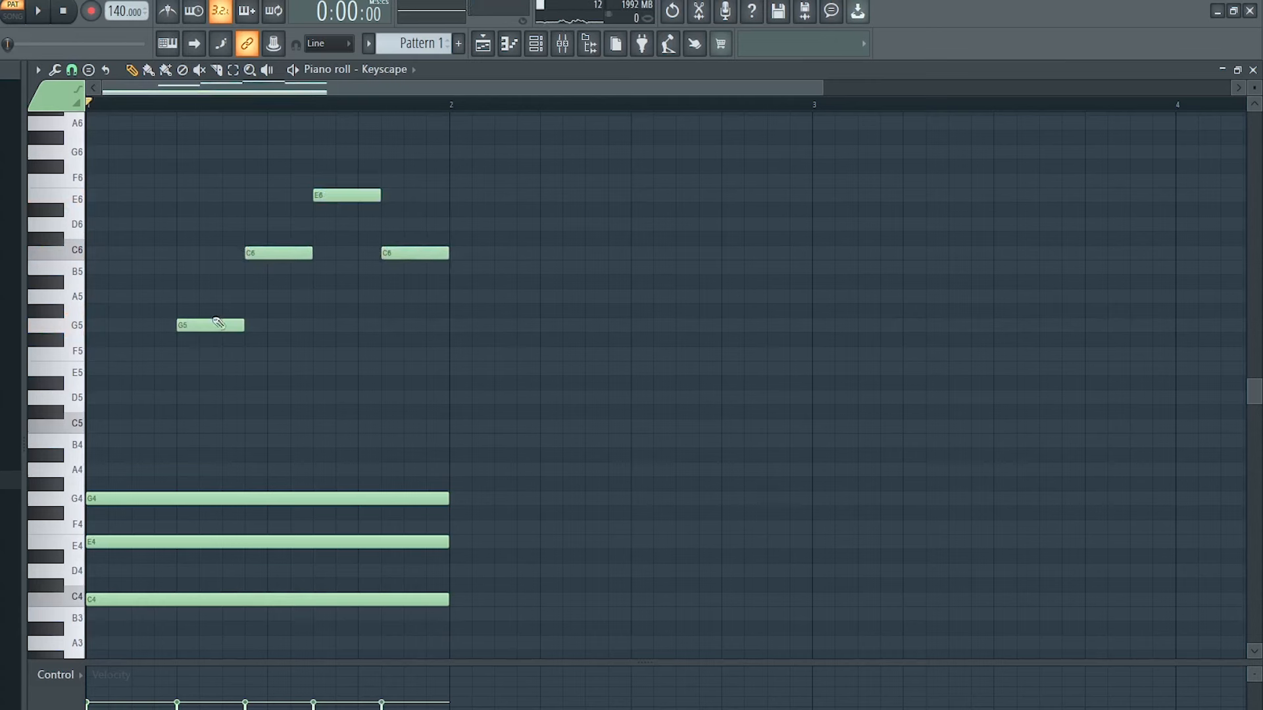
Place a temporary B5 note at bar 4 to lengthen the loop, play the melody with the chord, and remove the note
{"action": "left_click", "coordinate": [1191, 268]}
{"action": "key", "text": "space"}
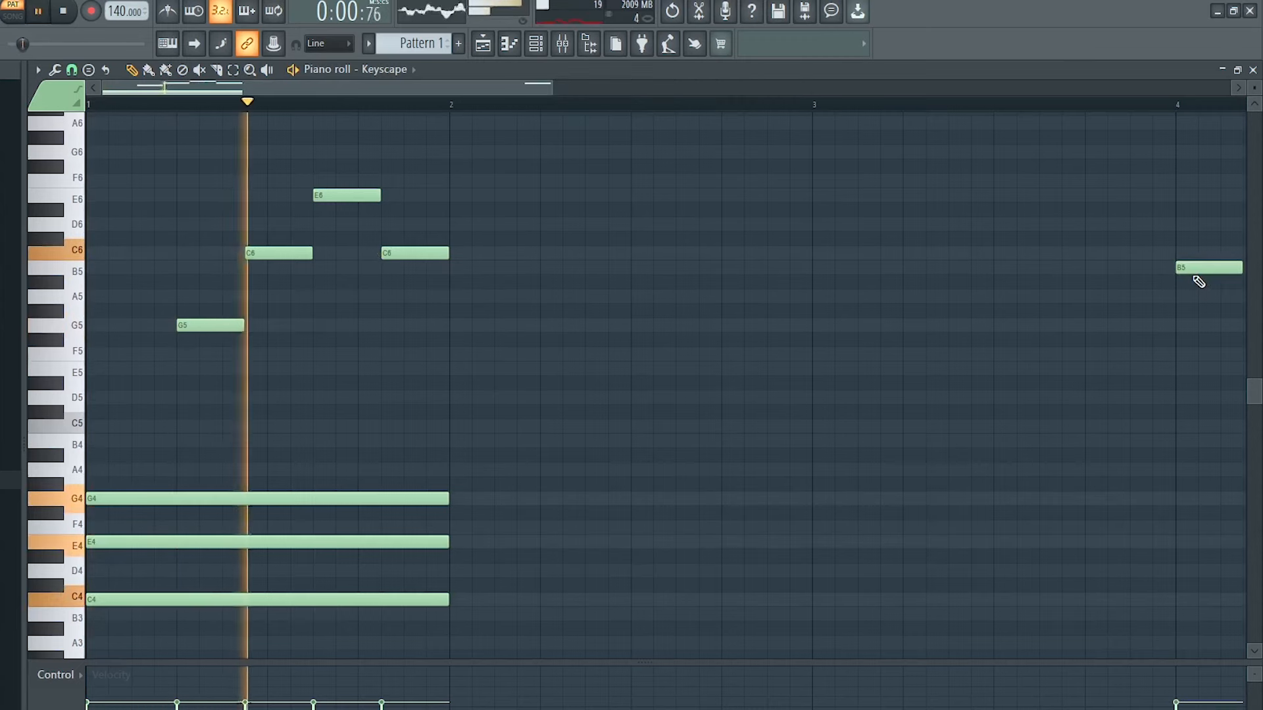
{"action": "right_click", "coordinate": [1198, 269]}
{"action": "key", "text": "space"}
Set the project tempo to 90 BPM
{"action": "right_click", "coordinate": [124, 11]}
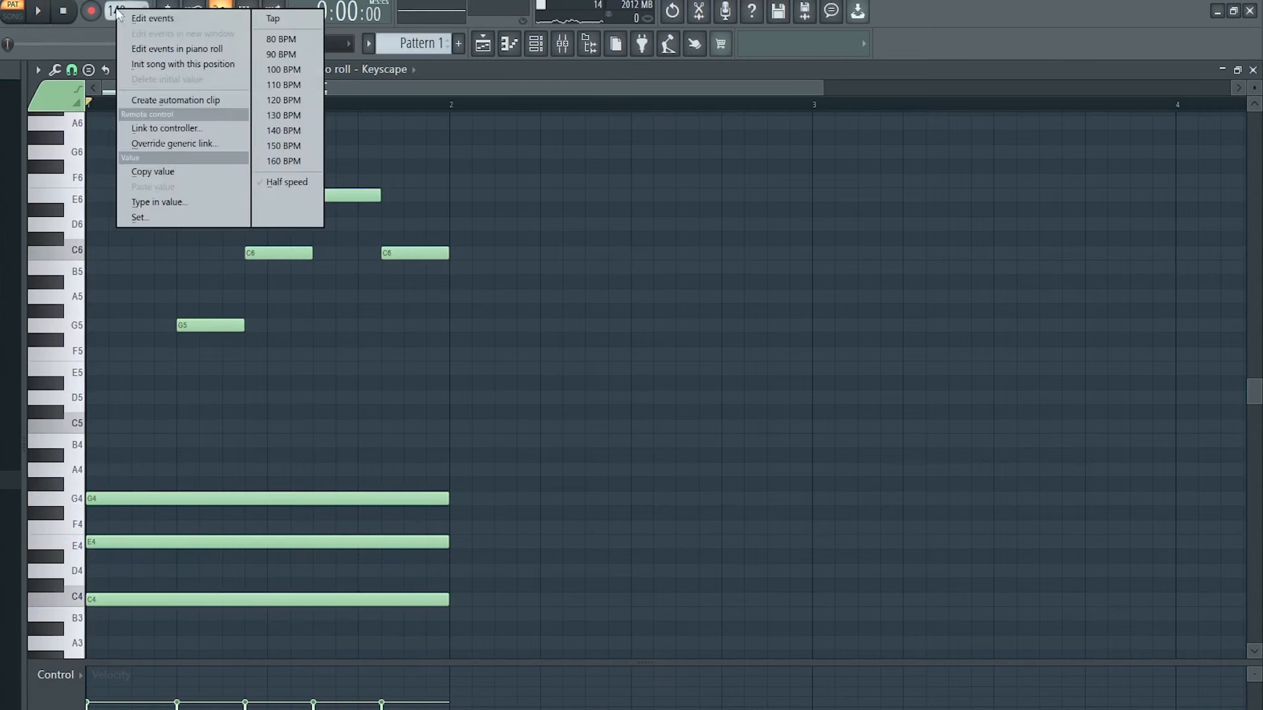
{"action": "left_click", "coordinate": [179, 197]}
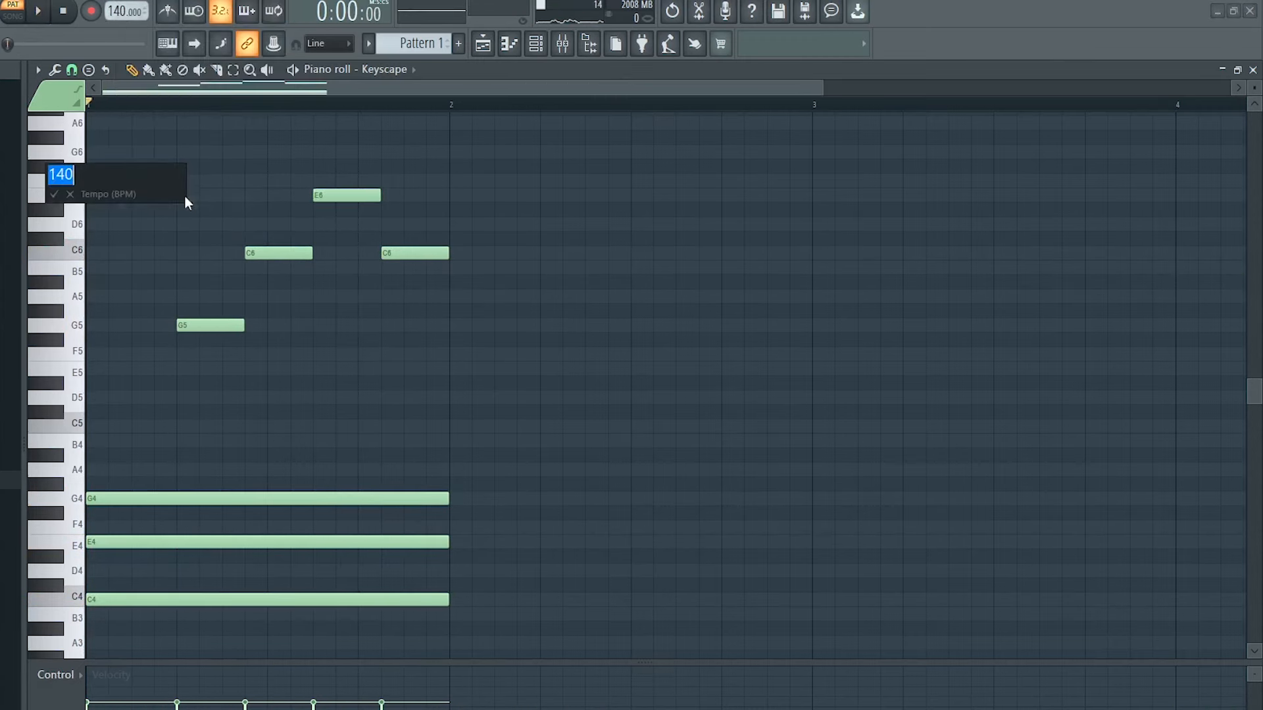
{"action": "type", "text": "90"}
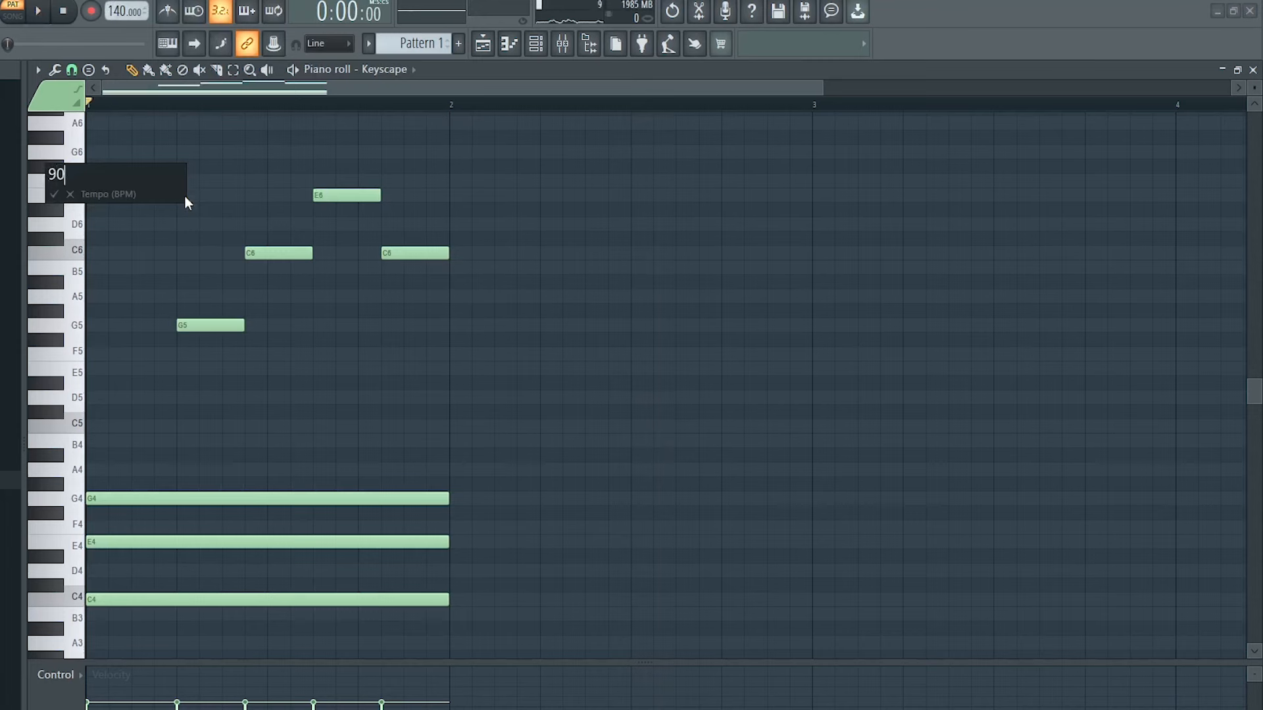
{"action": "key", "text": "Return"}
Listen to the bar 1 melody and chord at the new tempo, using a temporary B5 note at bar 4
{"action": "left_click", "coordinate": [1195, 266]}
{"action": "key", "text": "space"}
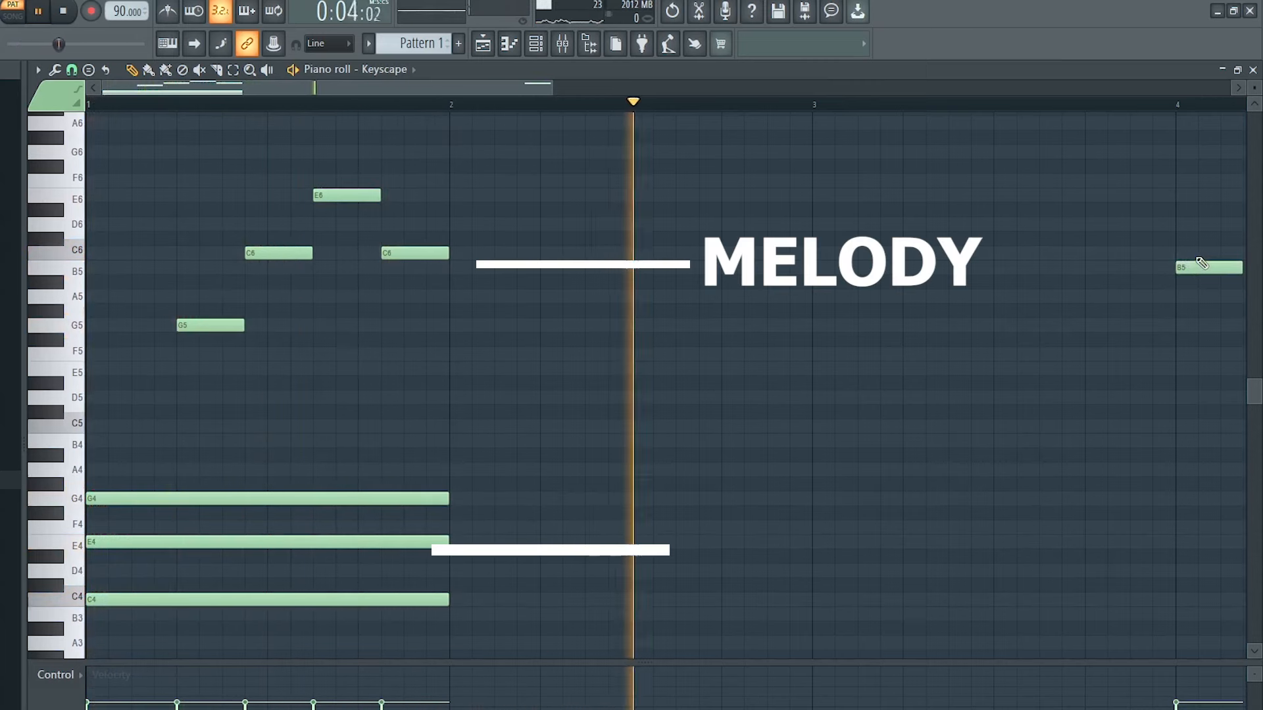
{"action": "key", "text": "space"}
{"action": "right_click", "coordinate": [1201, 266]}
Add one-bar root notes E4, A4 and F4 in bars 2, 3 and 4 while the pattern plays
{"action": "scroll", "coordinate": [523, 115], "scroll_direction": "down", "scroll_amount": 2}
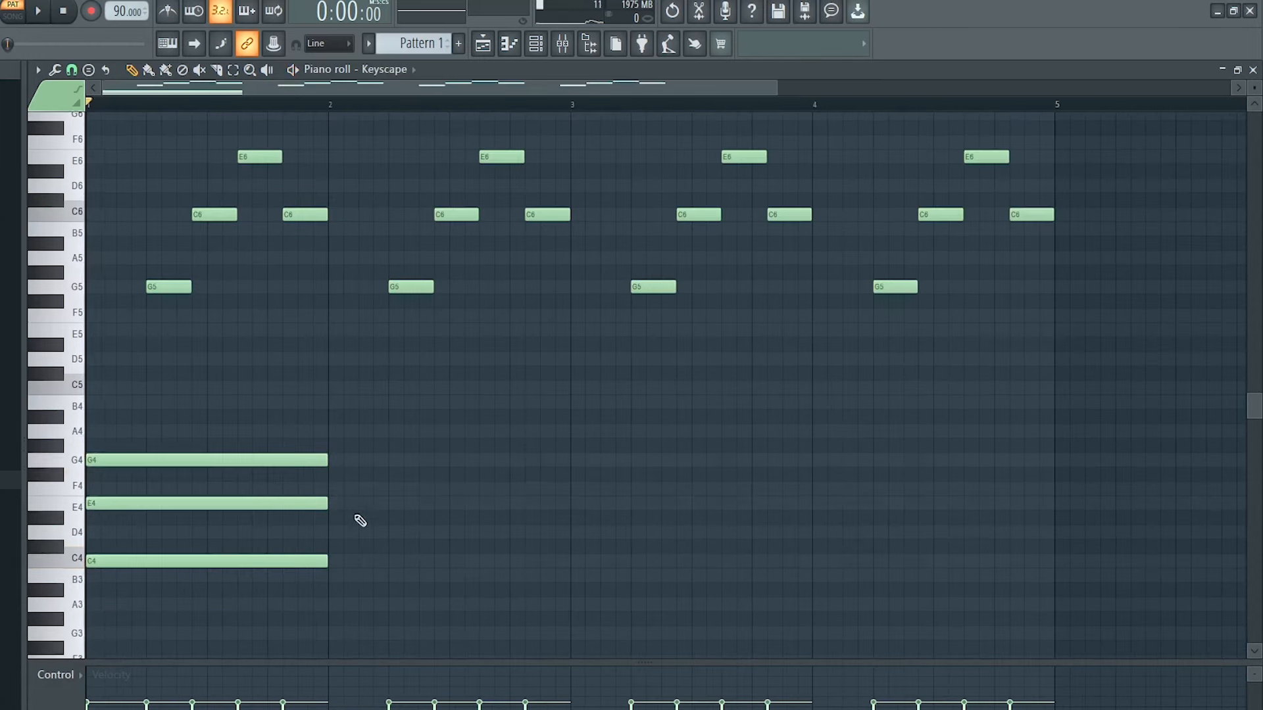
{"action": "key", "text": "space"}
{"action": "left_click", "coordinate": [333, 504]}
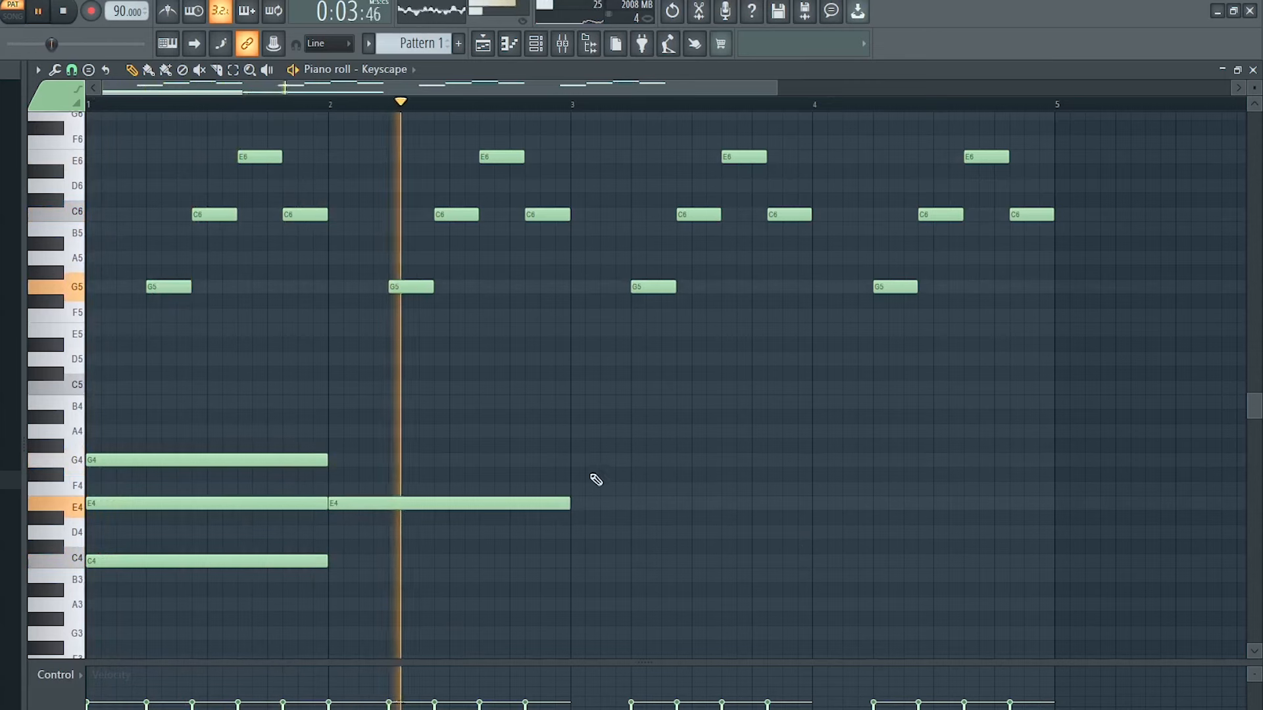
{"action": "left_click", "coordinate": [572, 431]}
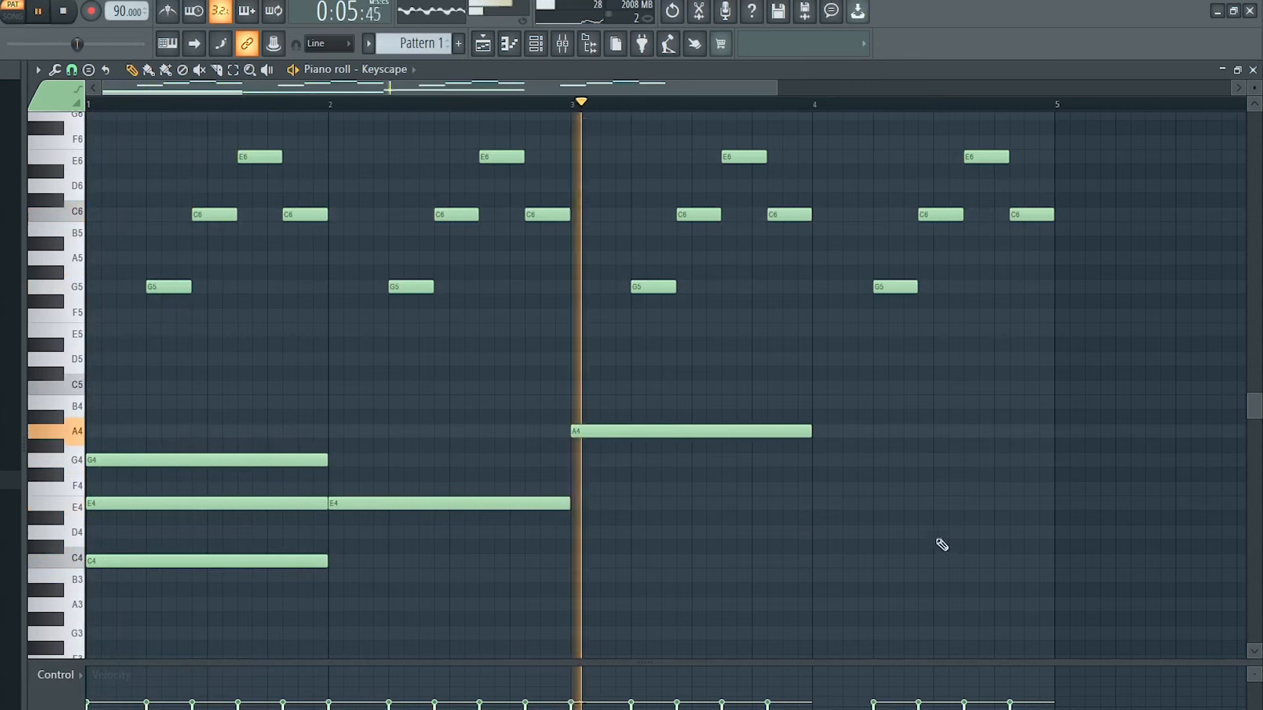
{"action": "left_click", "coordinate": [820, 489]}
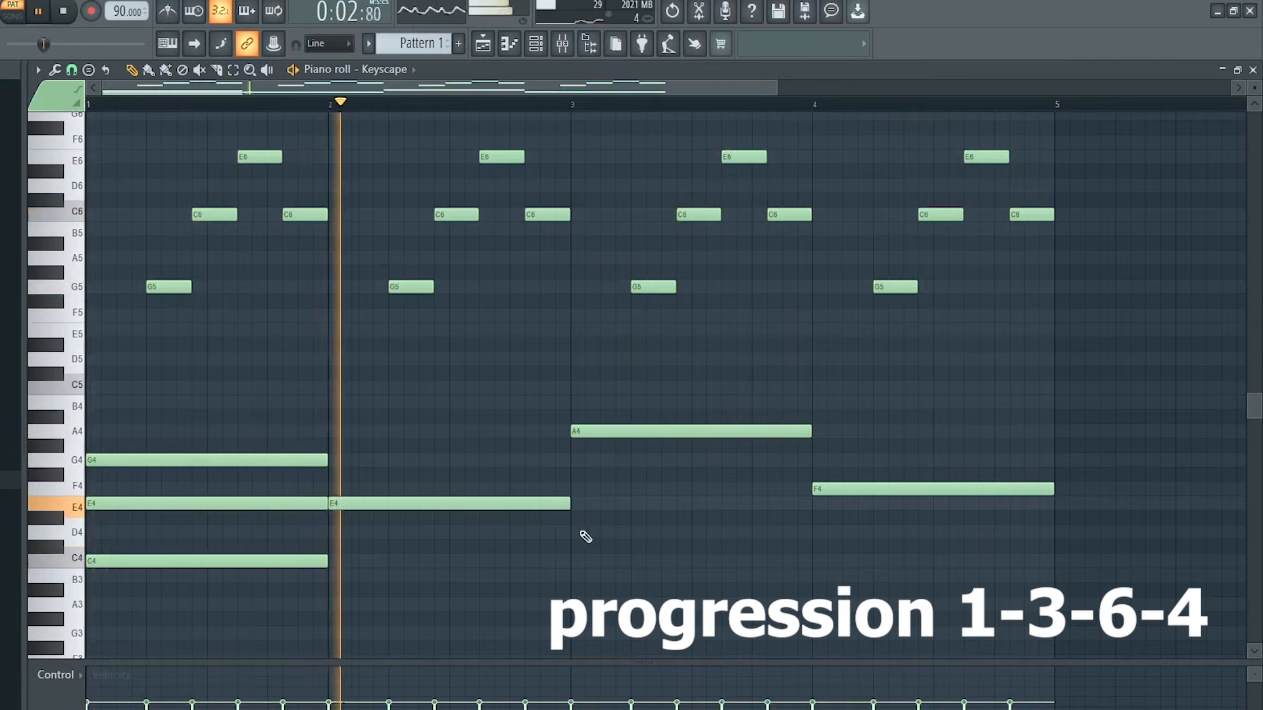
{"action": "key", "text": "space"}
Lower the roots in bars 2 to 4 into triads on E3, A3 and F3, and play back the progression
{"action": "left_click_drag", "start_coordinate": [507, 395], "coordinate": [1026, 571]}
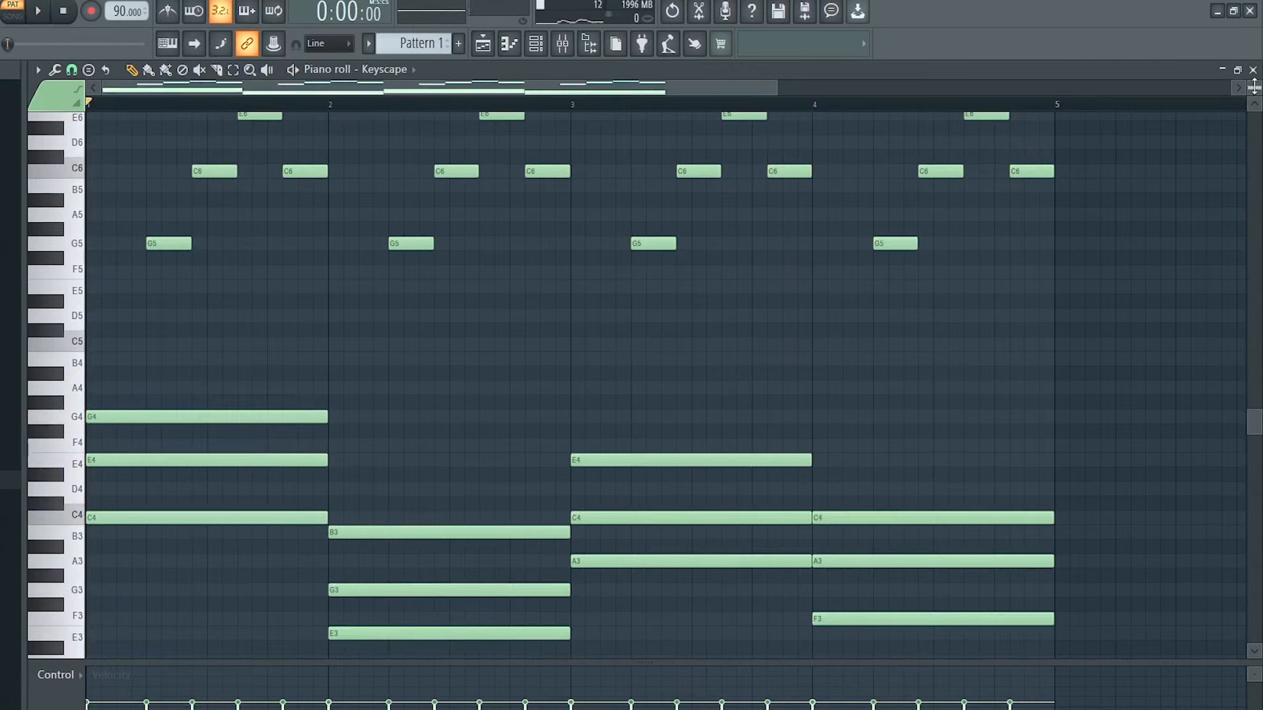
{"action": "left_click_drag", "start_coordinate": [1254, 86], "coordinate": [1254, 88]}
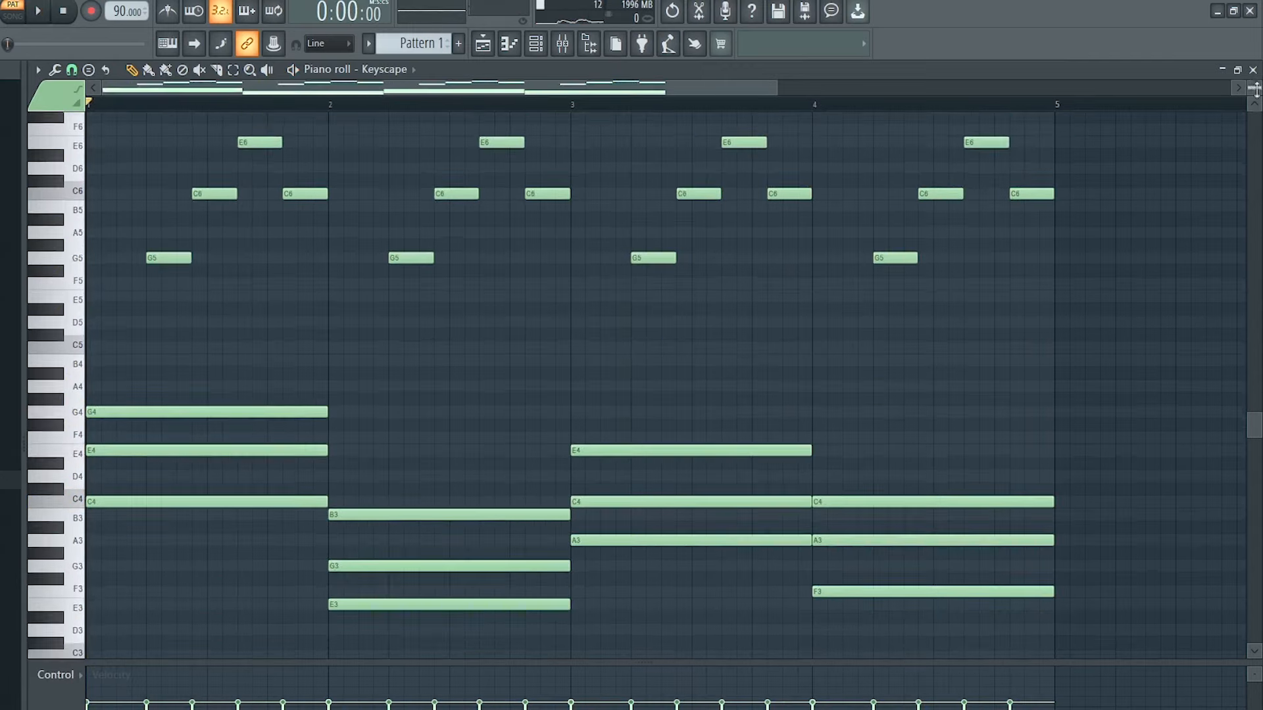
{"action": "scroll", "coordinate": [1097, 345], "scroll_direction": "up", "scroll_amount": 1}
{"action": "scroll", "coordinate": [1093, 345], "scroll_direction": "down", "scroll_amount": 1}
{"action": "key", "text": "space"}
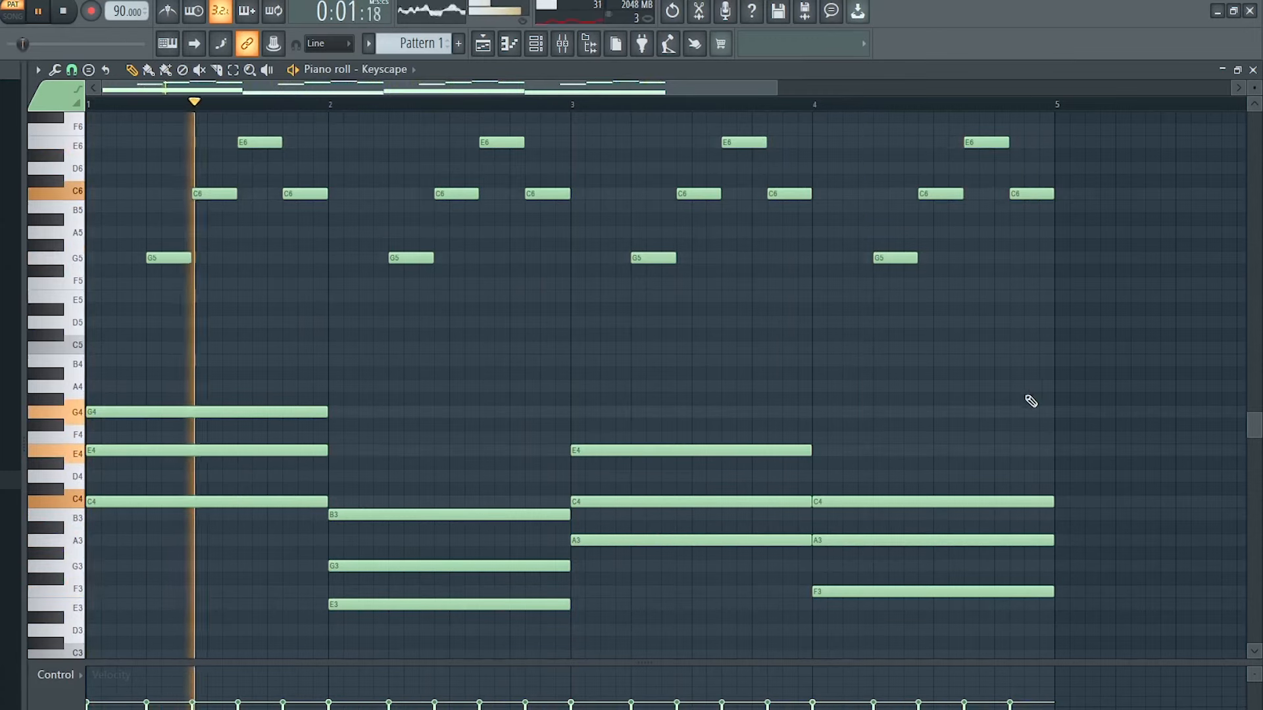
{"action": "key", "text": "space"}
Mark non-chord notes in pink: B3, D4, F4 and A4 in bar 1, and D3, F3, A3 and C4 in bar 2
{"action": "left_click_drag", "start_coordinate": [119, 476], "coordinate": [100, 437]}
{"action": "left_click", "coordinate": [95, 387]}
{"action": "left_click_drag", "start_coordinate": [108, 515], "coordinate": [94, 514]}
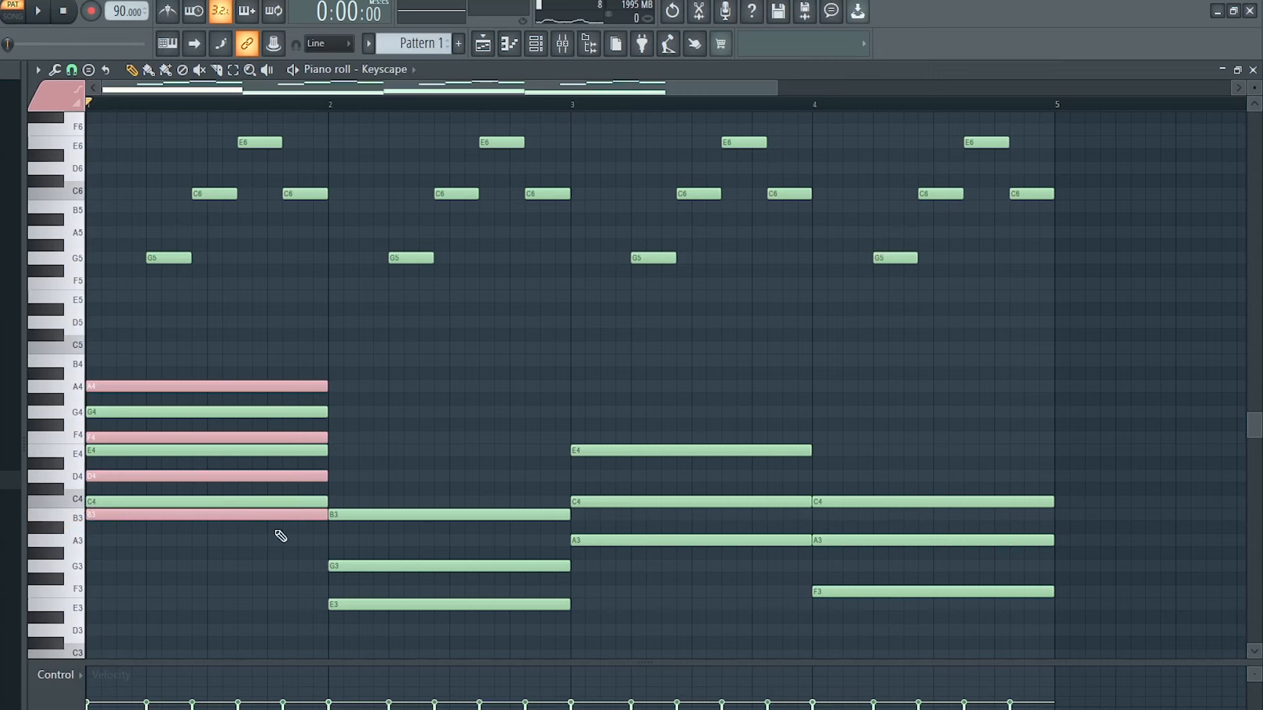
{"action": "left_click", "coordinate": [334, 630]}
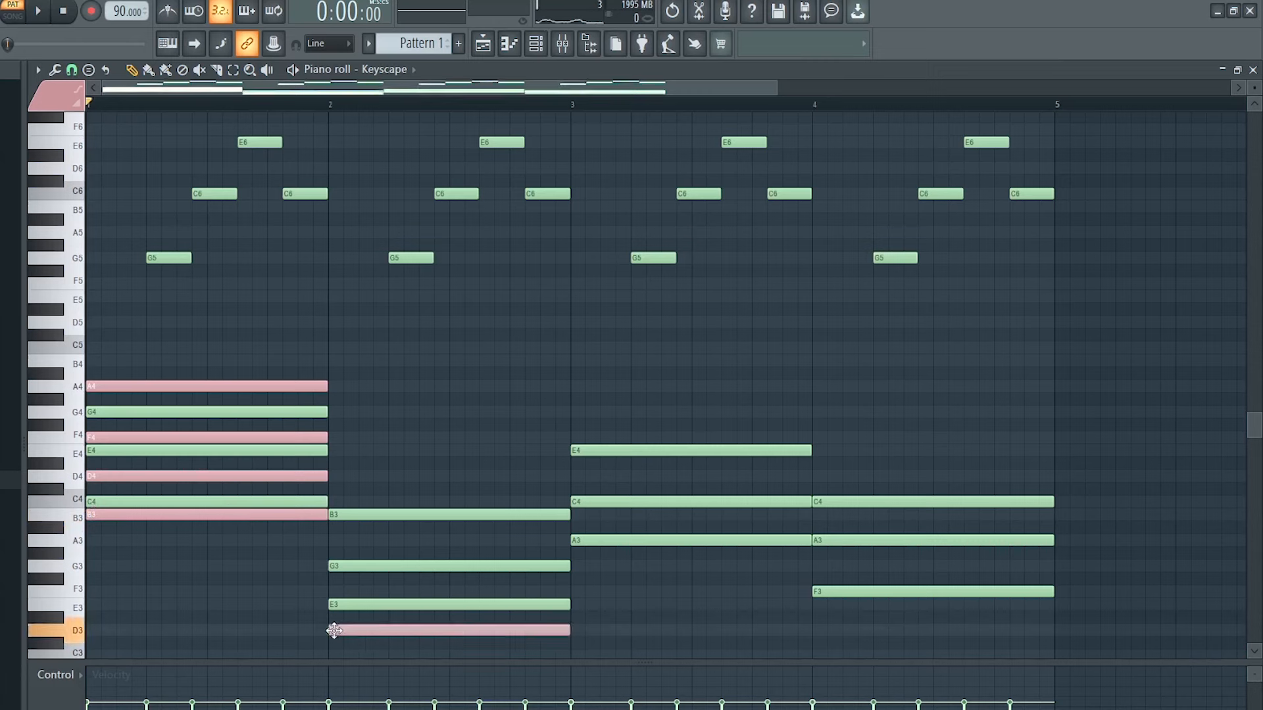
{"action": "left_click", "coordinate": [337, 591]}
{"action": "left_click", "coordinate": [347, 540]}
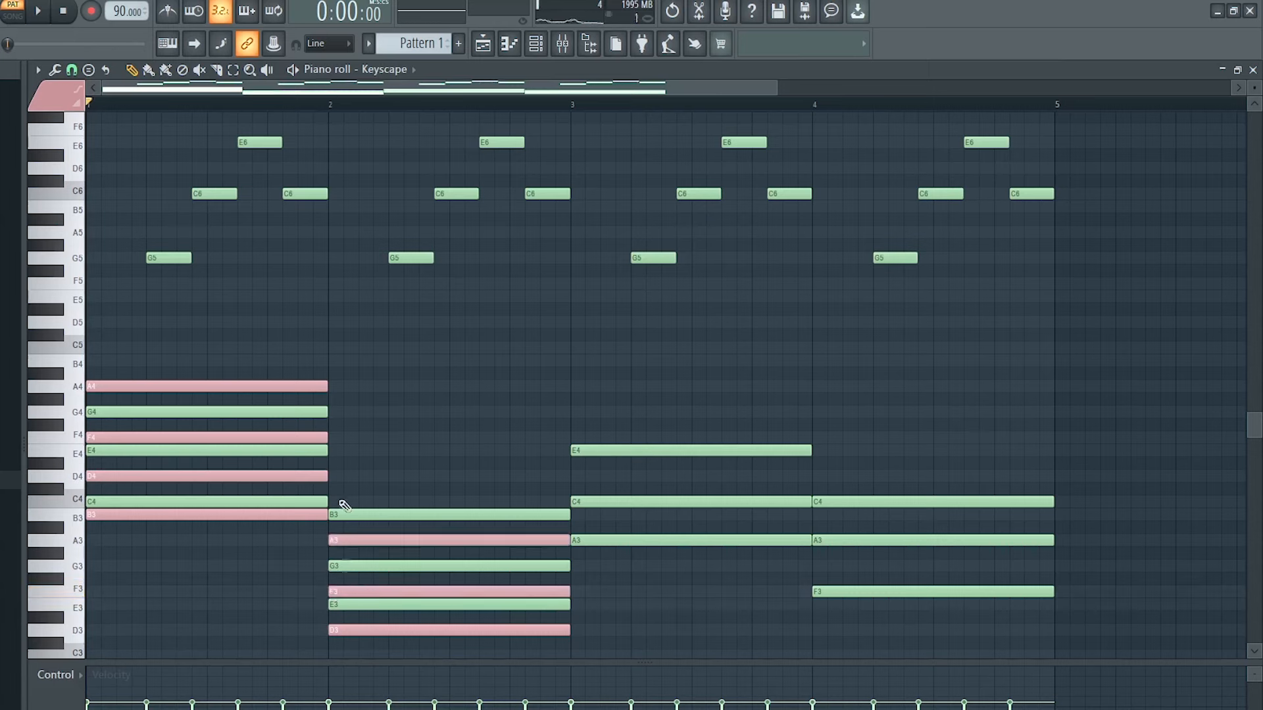
{"action": "left_click", "coordinate": [340, 501]}
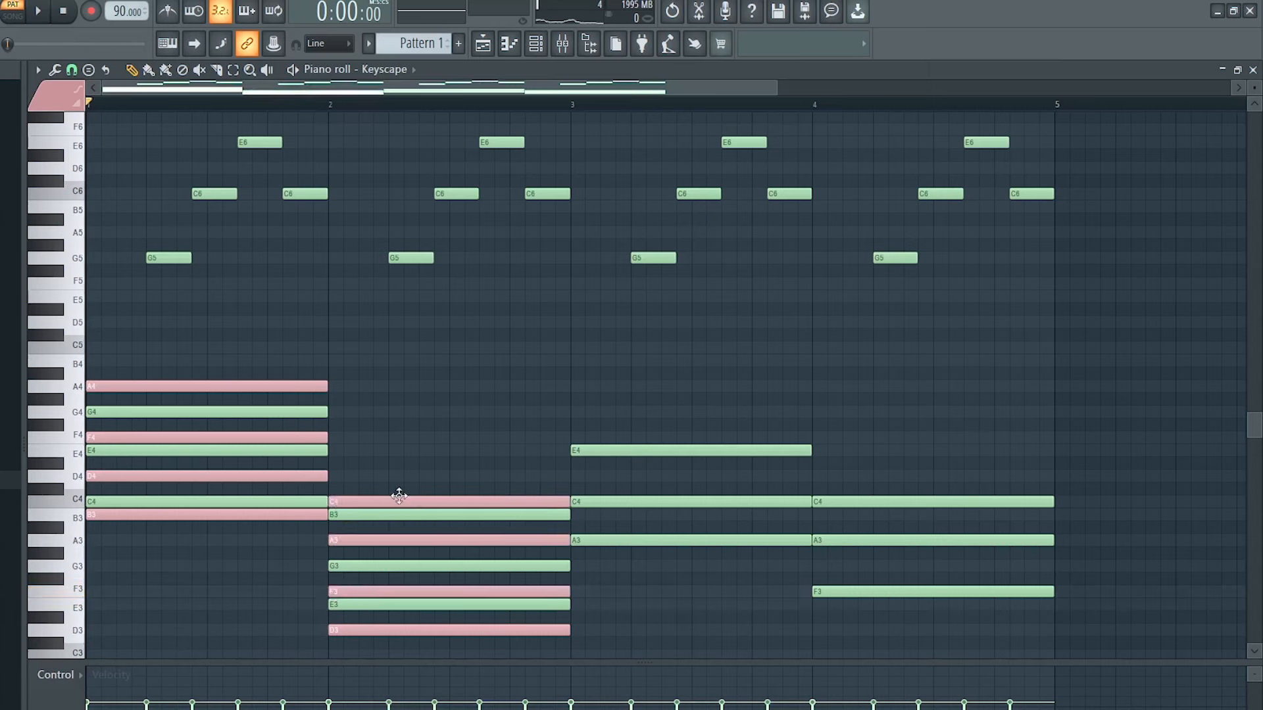
Delete all the pink non-chord notes from bars 1 and 2
{"action": "right_click", "coordinate": [226, 386]}
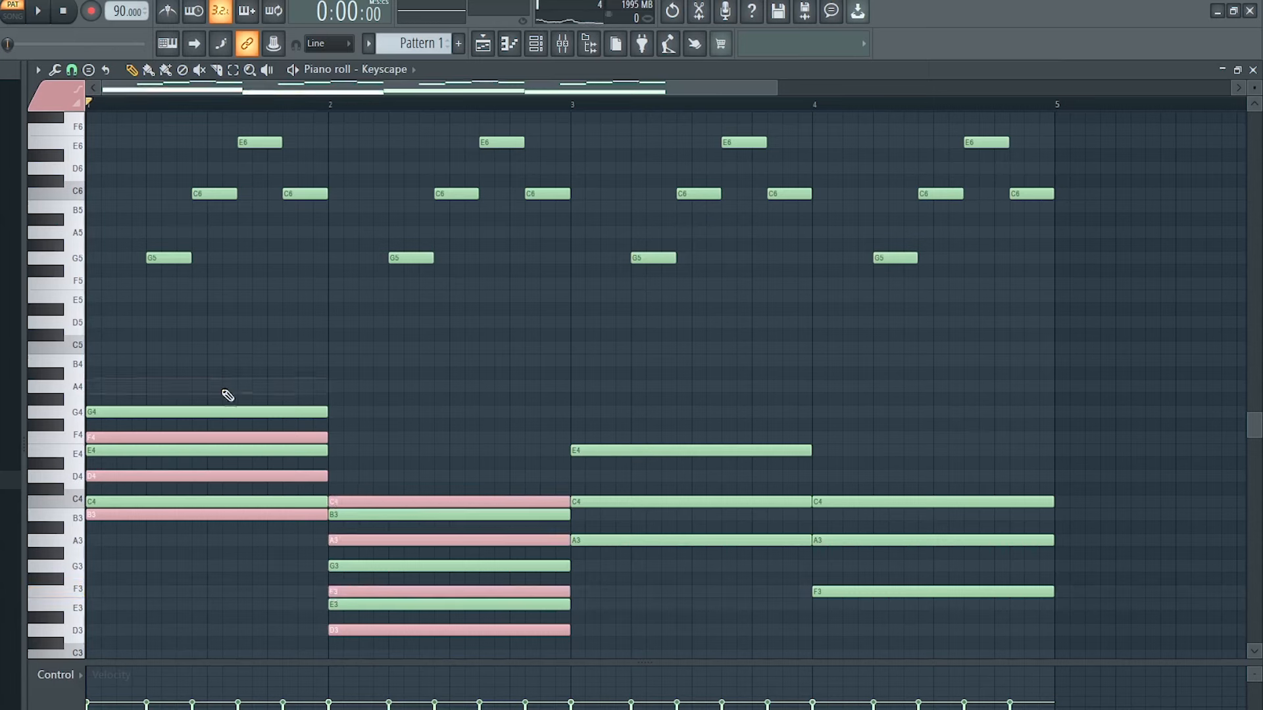
{"action": "key", "text": "Delete"}
In the bar 1 melody, move the first note to B5 and the third note to D6
{"action": "scroll", "coordinate": [258, 468], "scroll_direction": "up", "scroll_amount": 2}
{"action": "left_click_drag", "start_coordinate": [165, 296], "coordinate": [164, 244]}
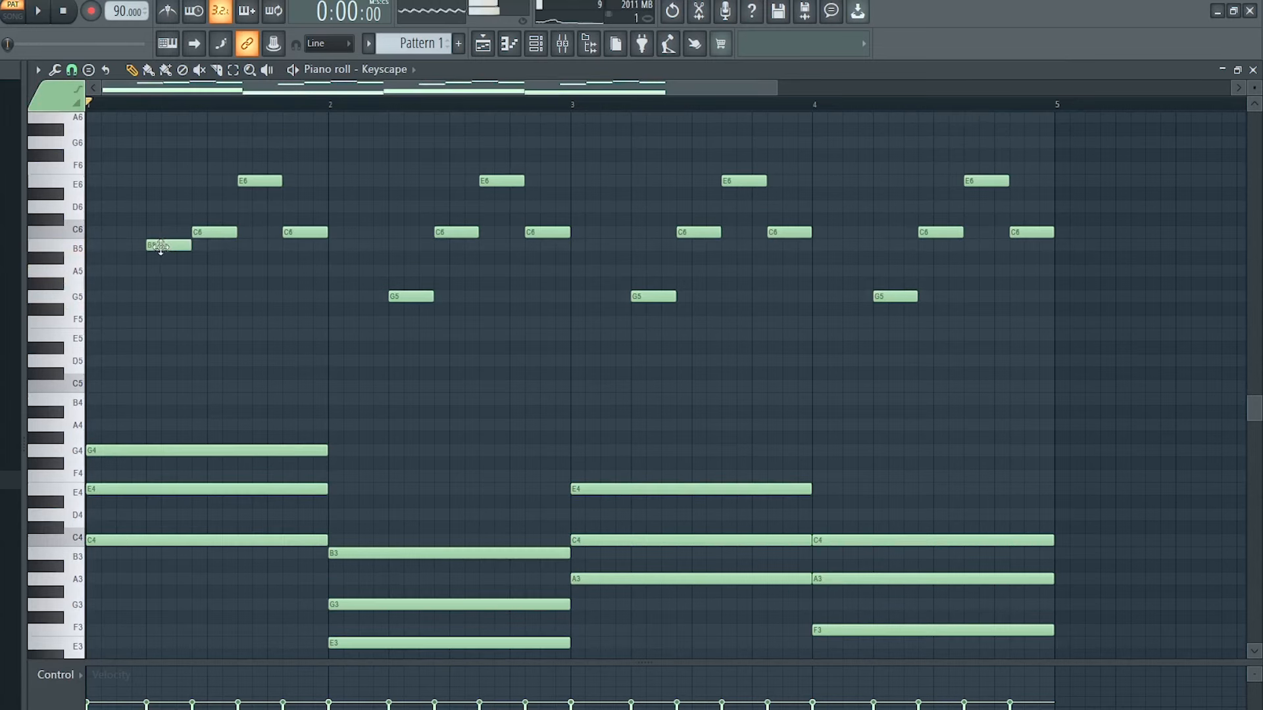
{"action": "left_click_drag", "start_coordinate": [256, 179], "coordinate": [256, 205]}
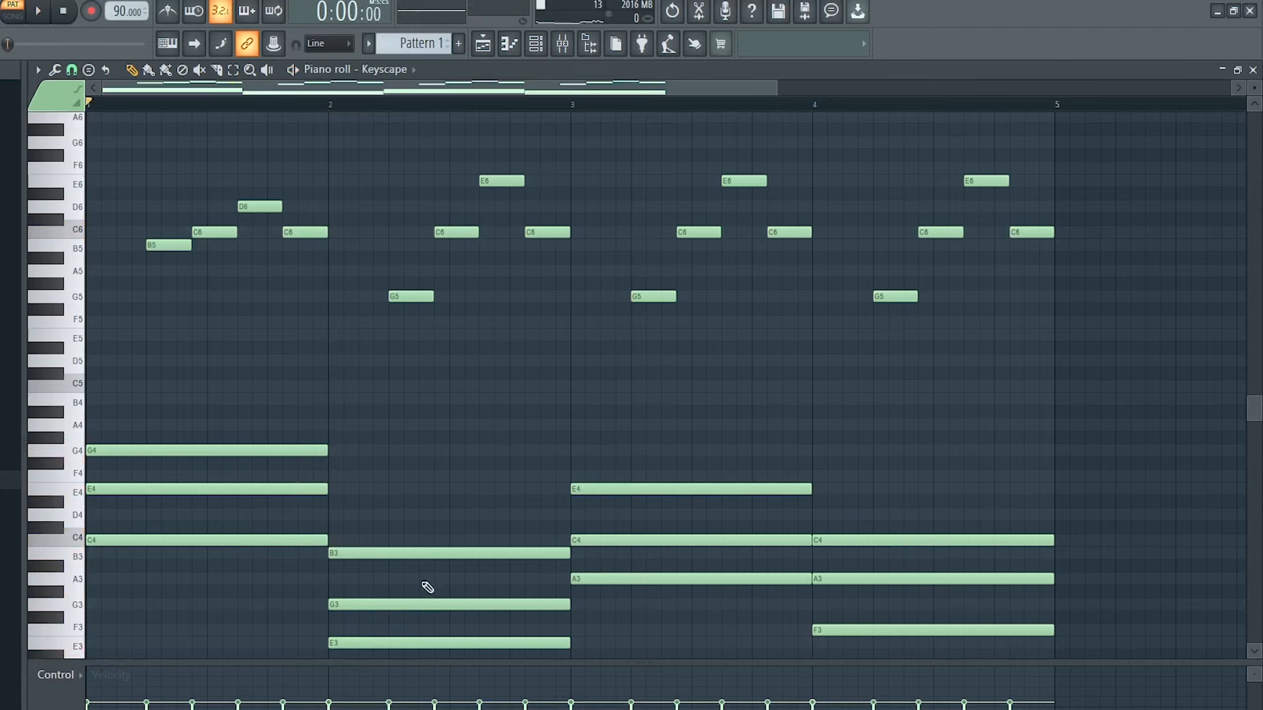
Audition the first melody note of bar 1 and a temporary B3 note beneath the chord, removing the temporary note
{"action": "scroll", "coordinate": [434, 462], "scroll_direction": "down", "scroll_amount": 1}
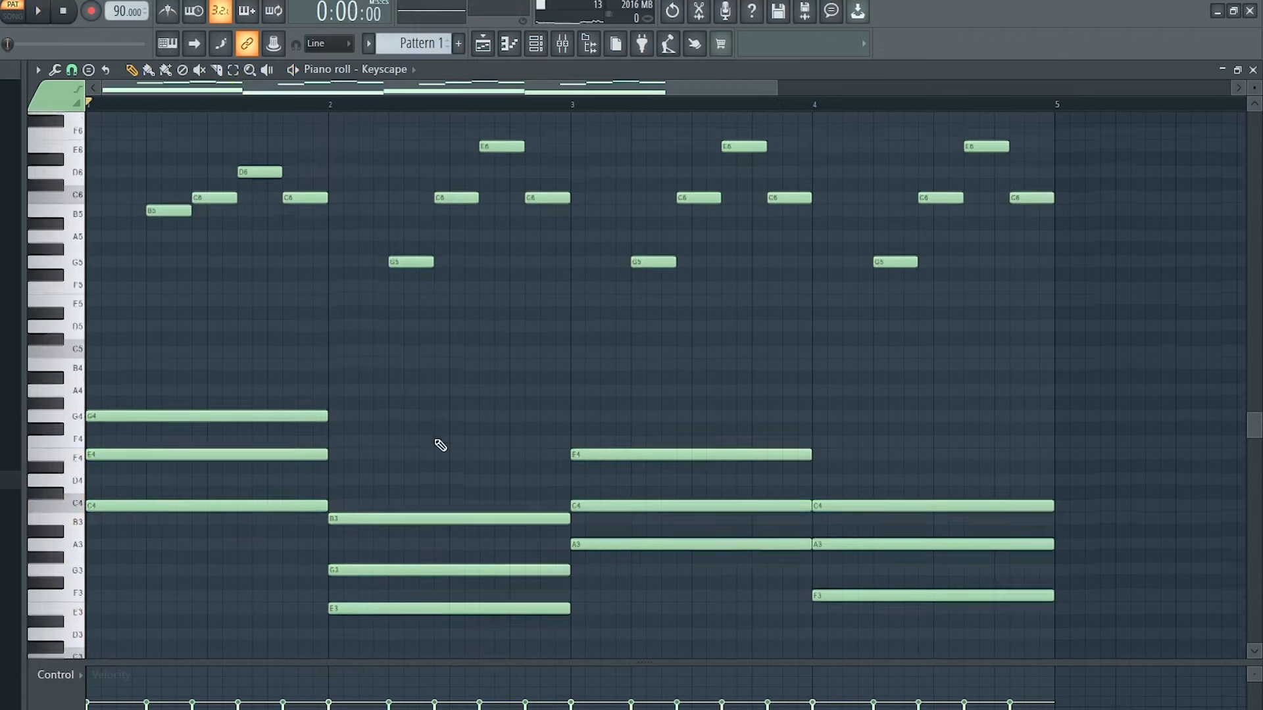
{"action": "left_click", "coordinate": [157, 206]}
{"action": "left_click", "coordinate": [184, 517]}
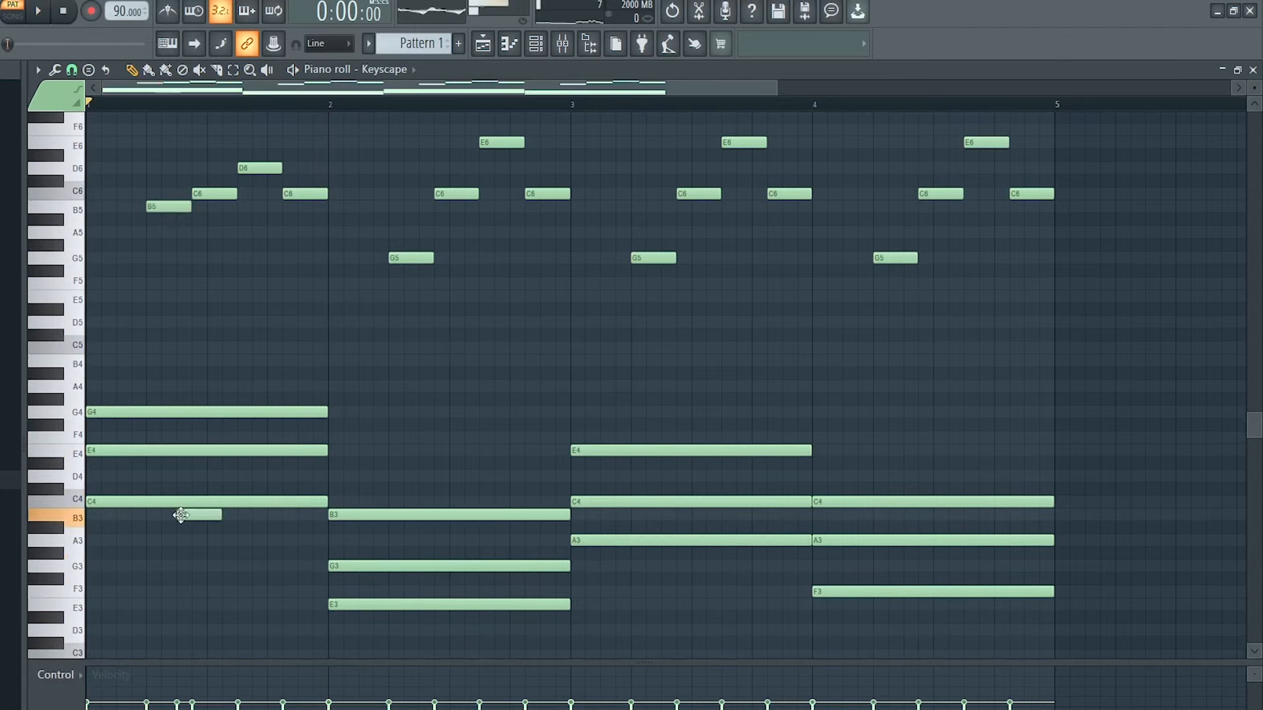
{"action": "right_click", "coordinate": [199, 518]}
Audition a temporary D3 note in bar 2, delete it, and raise that bar's first melody note to D6
{"action": "left_click", "coordinate": [372, 628]}
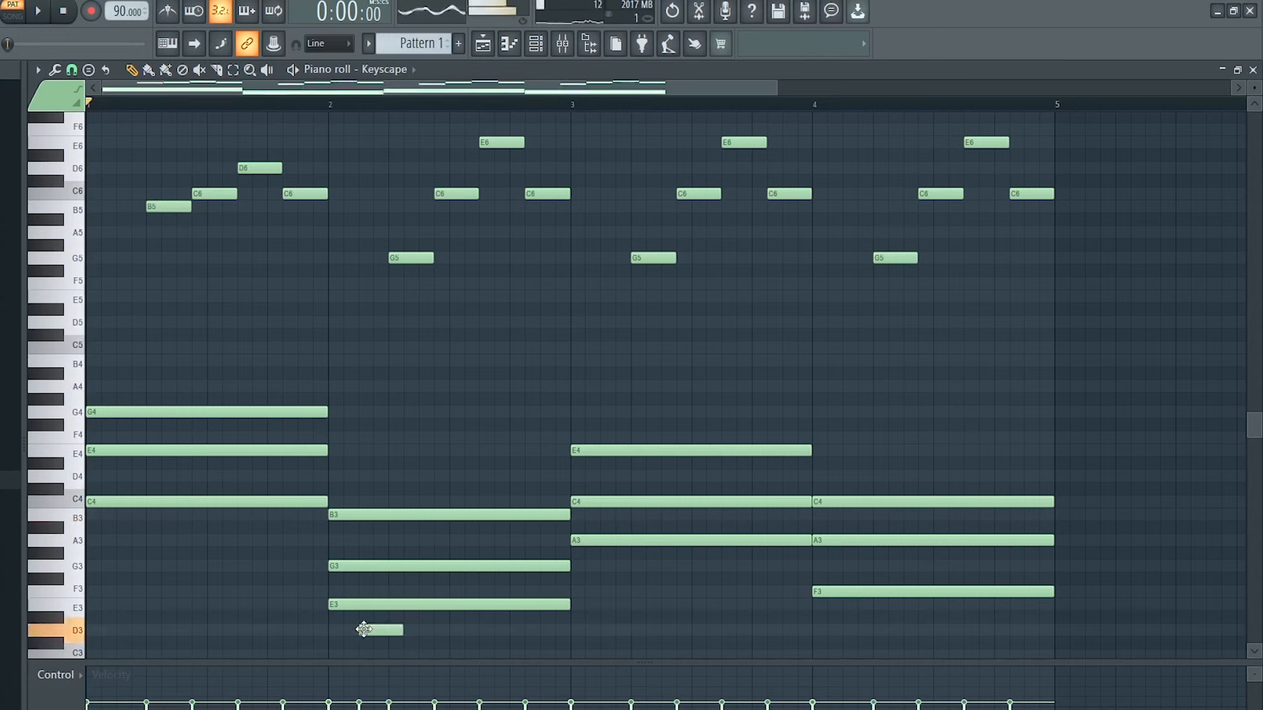
{"action": "right_click", "coordinate": [379, 629]}
{"action": "left_click_drag", "start_coordinate": [409, 258], "coordinate": [409, 167]}
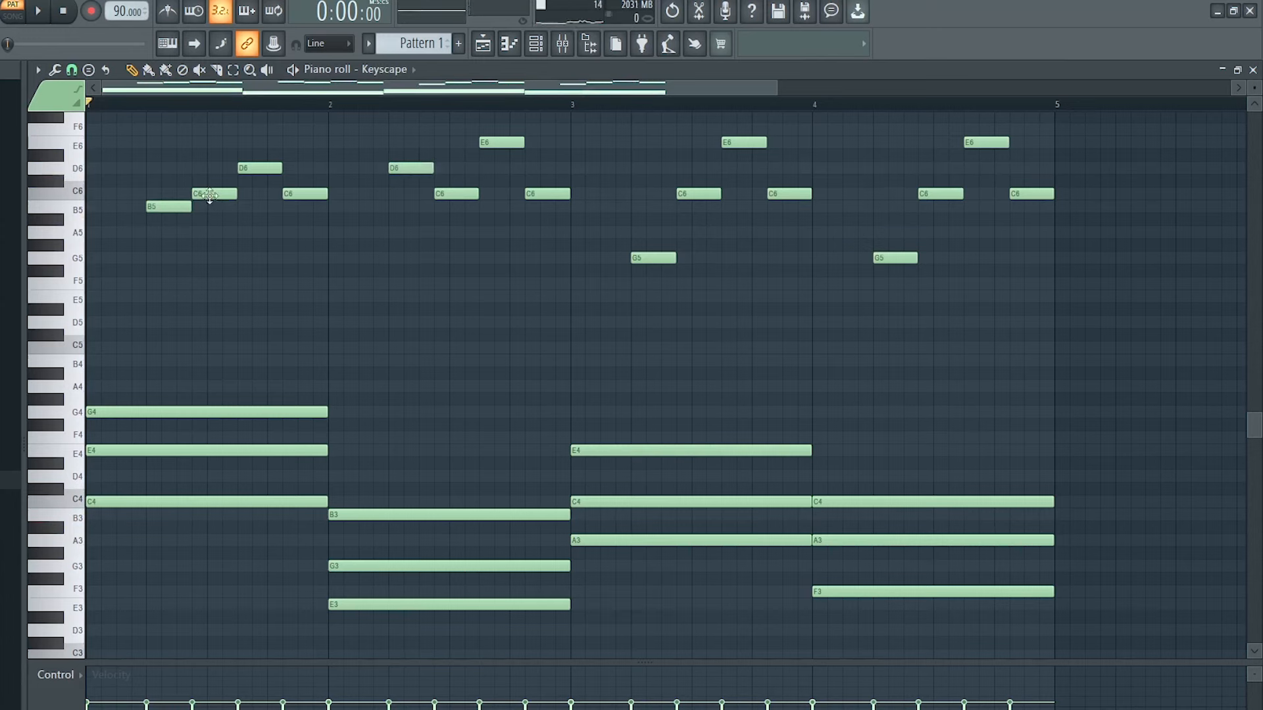
Audition the melody and a temporary low note in bar 2, and set that bar's last three melody notes to E6, F6 and E6
{"action": "left_click", "coordinate": [219, 193]}
{"action": "scroll", "coordinate": [342, 221], "scroll_direction": "up", "scroll_amount": 1}
{"action": "left_click_drag", "start_coordinate": [456, 233], "coordinate": [549, 136]}
{"action": "scroll", "coordinate": [501, 579], "scroll_direction": "down", "scroll_amount": 1}
{"action": "left_click", "coordinate": [502, 591]}
{"action": "right_click", "coordinate": [516, 592]}
{"action": "scroll", "coordinate": [503, 198], "scroll_direction": "up", "scroll_amount": 1}
{"action": "scroll", "coordinate": [508, 371], "scroll_direction": "down", "scroll_amount": 1}
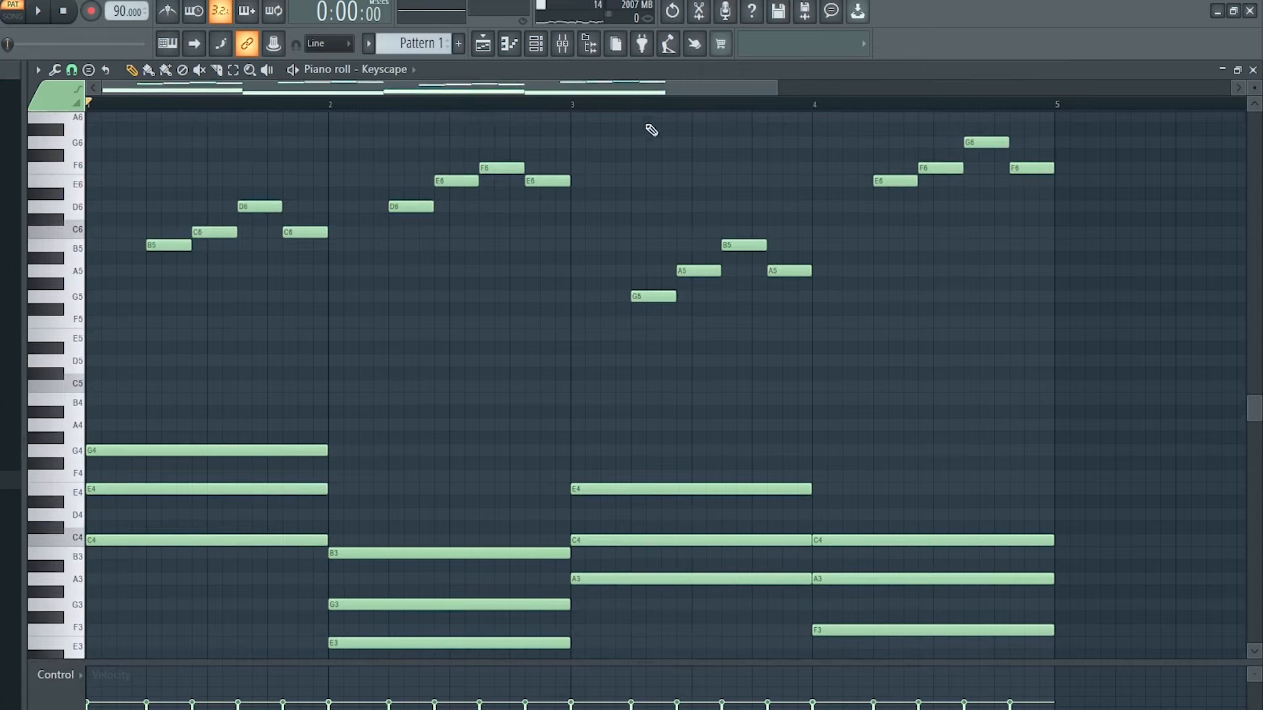
Play the pattern and rework the bar 4 melody with an earlier start, running E6, G6, B5, C6, E6, D6 and A5
{"action": "scroll", "coordinate": [645, 119], "scroll_direction": "down", "scroll_amount": 1}
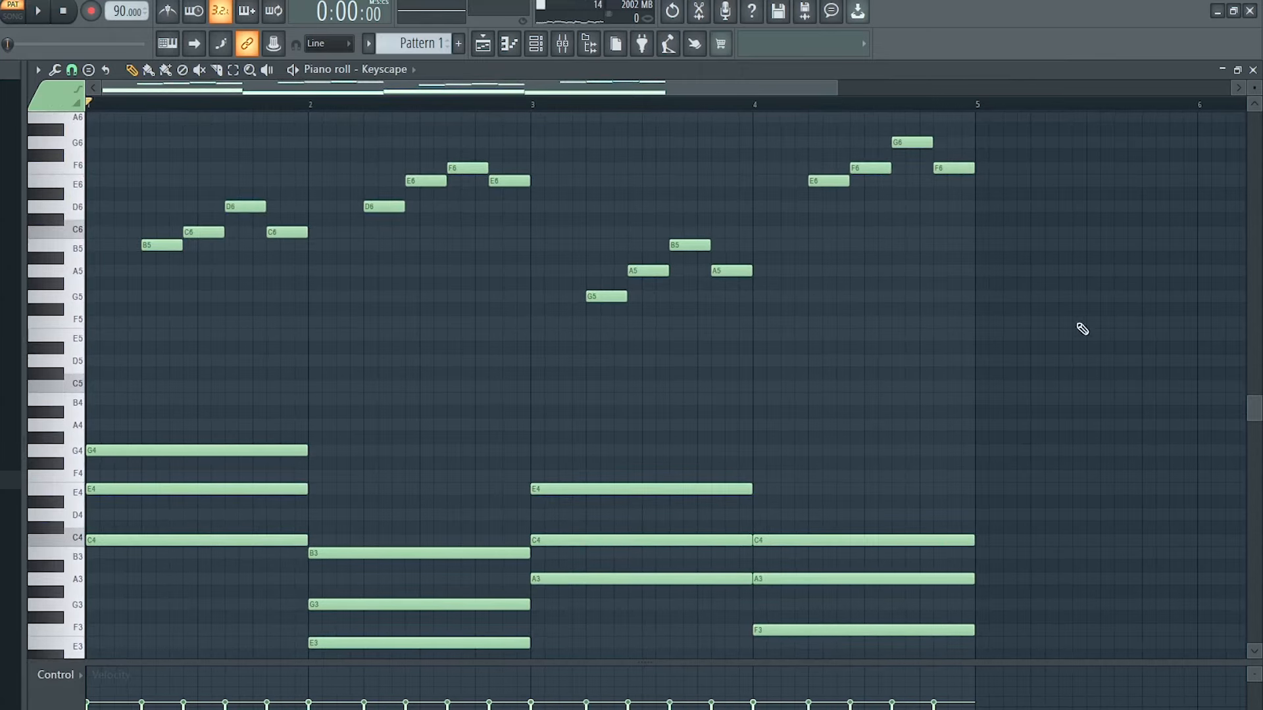
{"action": "key", "text": "space"}
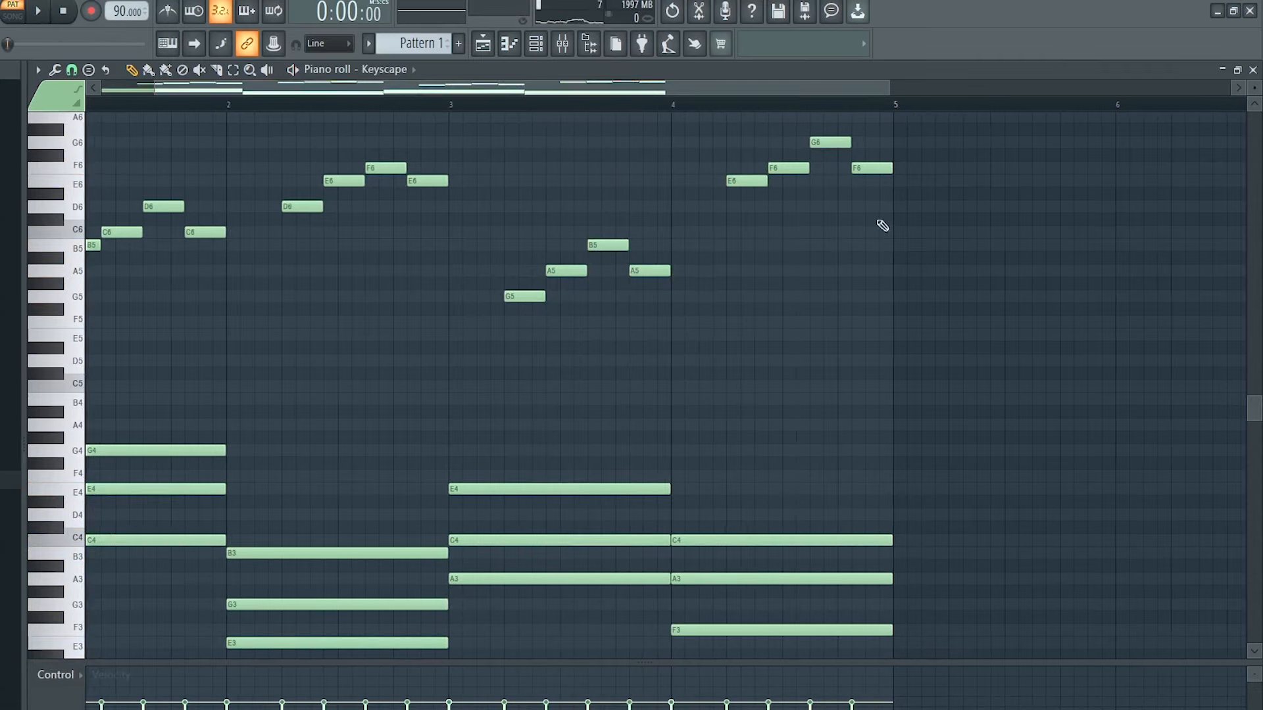
{"action": "left_click_drag", "start_coordinate": [719, 123], "coordinate": [967, 243]}
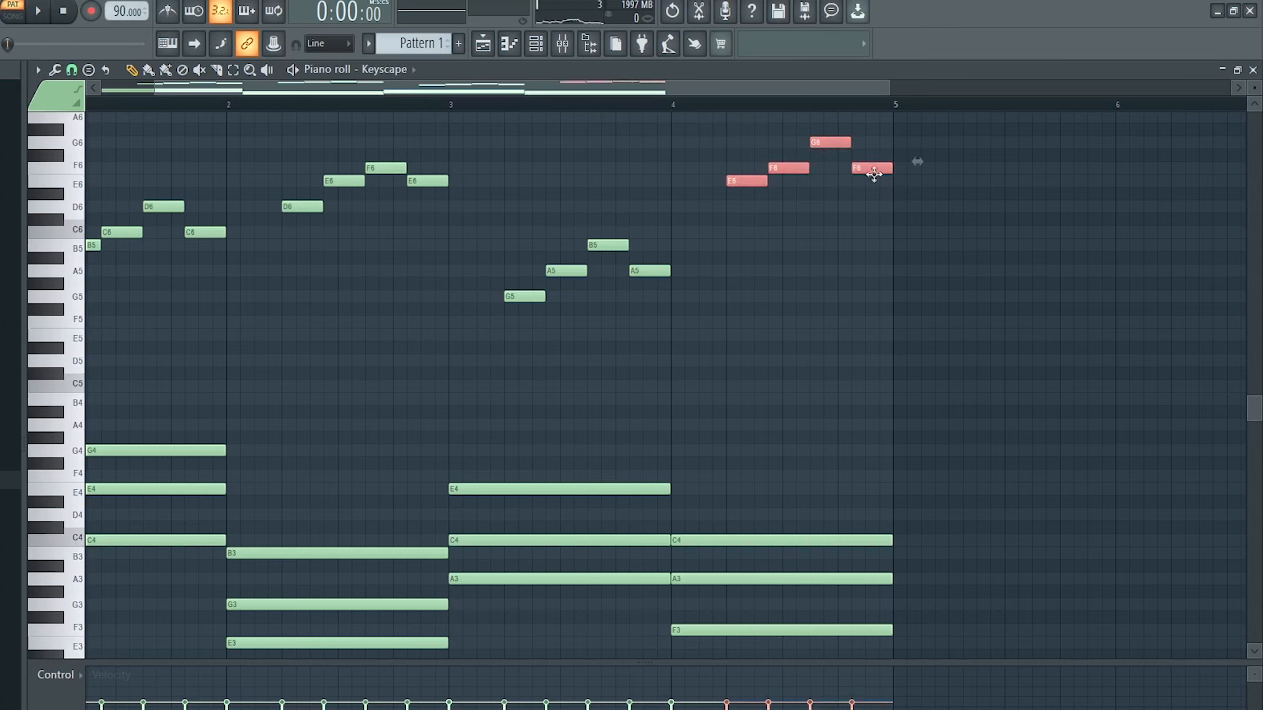
{"action": "left_click_drag", "start_coordinate": [746, 181], "coordinate": [699, 179]}
{"action": "left_click_drag", "start_coordinate": [783, 168], "coordinate": [738, 168]}
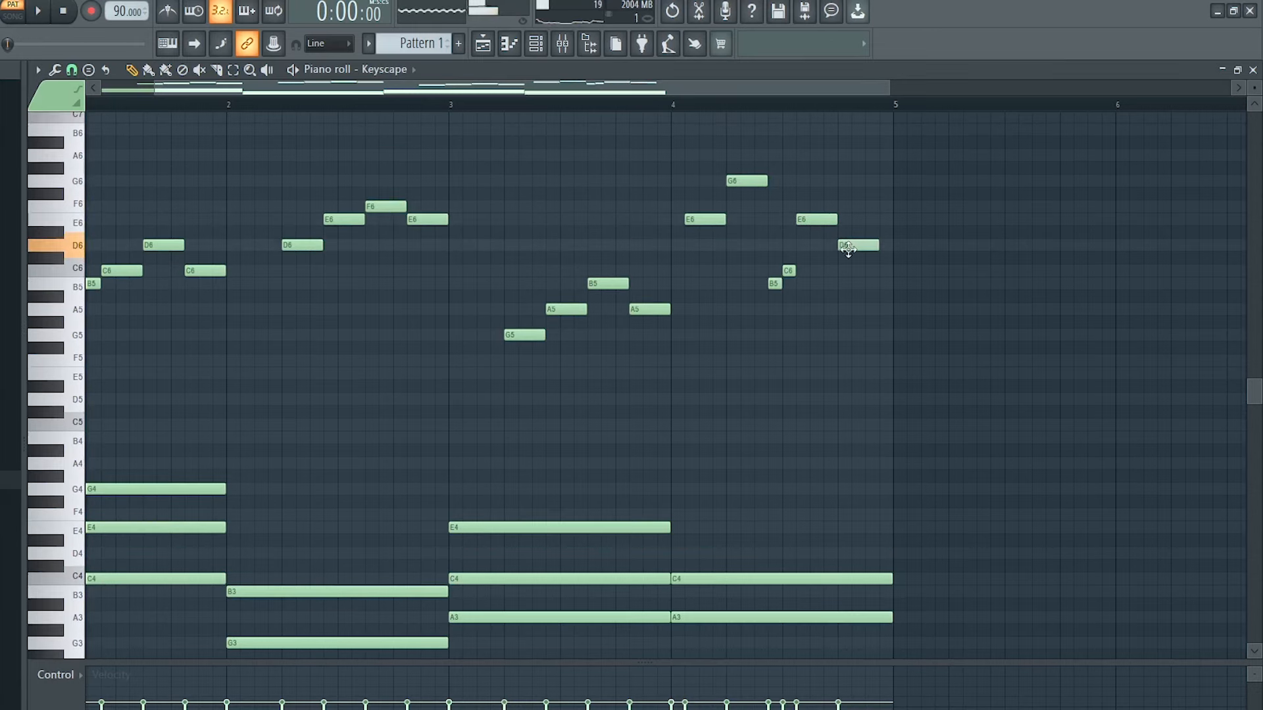
{"action": "left_click_drag", "start_coordinate": [855, 231], "coordinate": [878, 308]}
{"action": "left_click", "coordinate": [873, 273]}
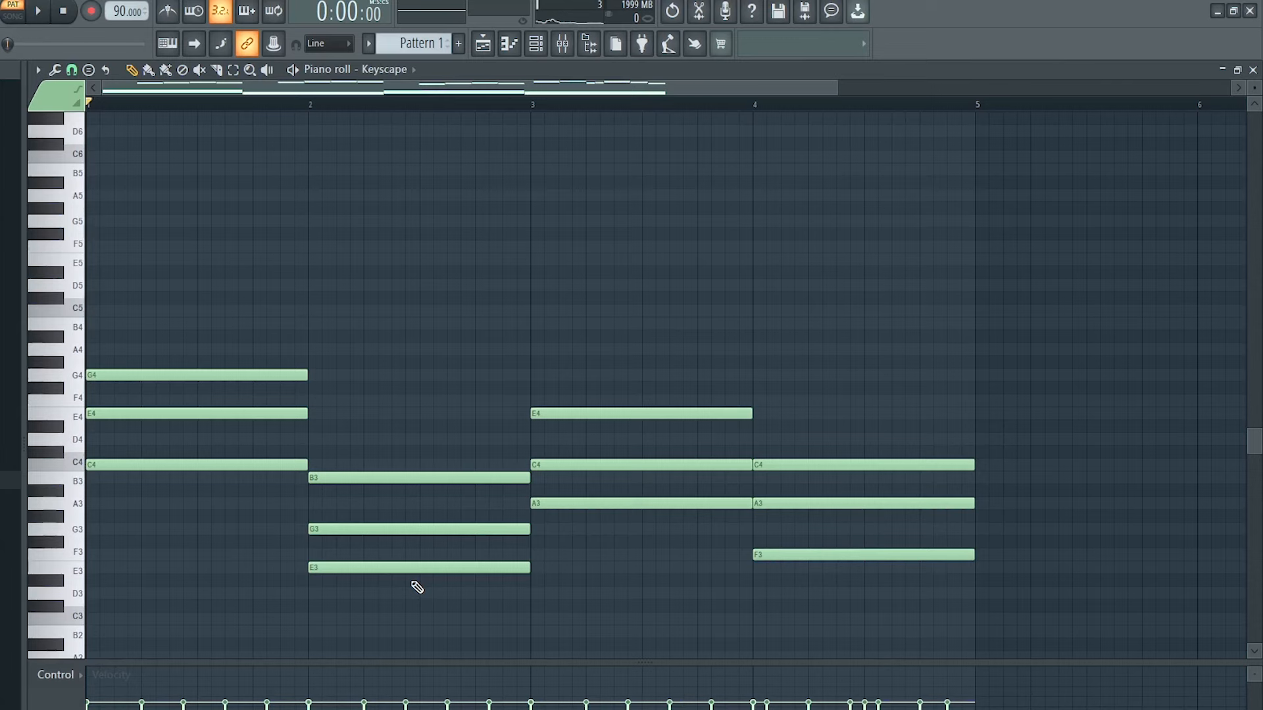
Raise the two lowest notes of the bar 2 chord by an octave to E4 and G4, leaving B3 as the bass
{"action": "scroll", "coordinate": [294, 453], "scroll_direction": "up", "scroll_amount": 2}
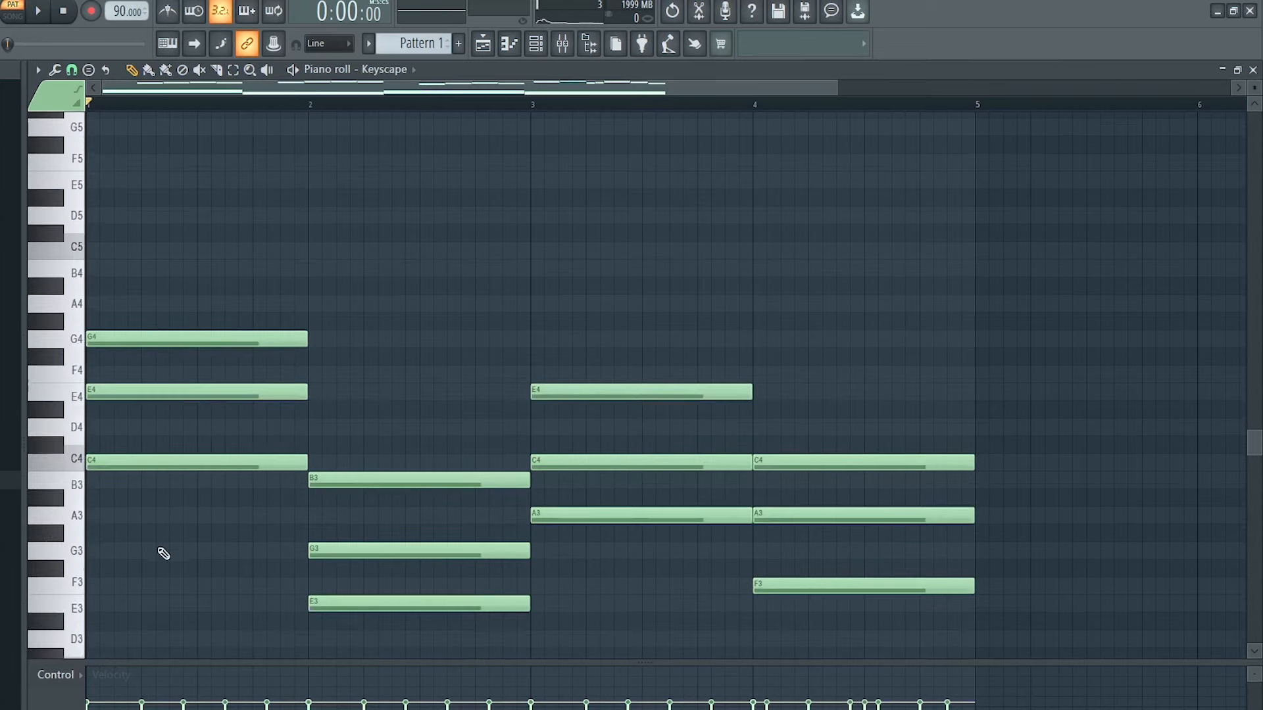
{"action": "left_click_drag", "start_coordinate": [144, 277], "coordinate": [189, 428]}
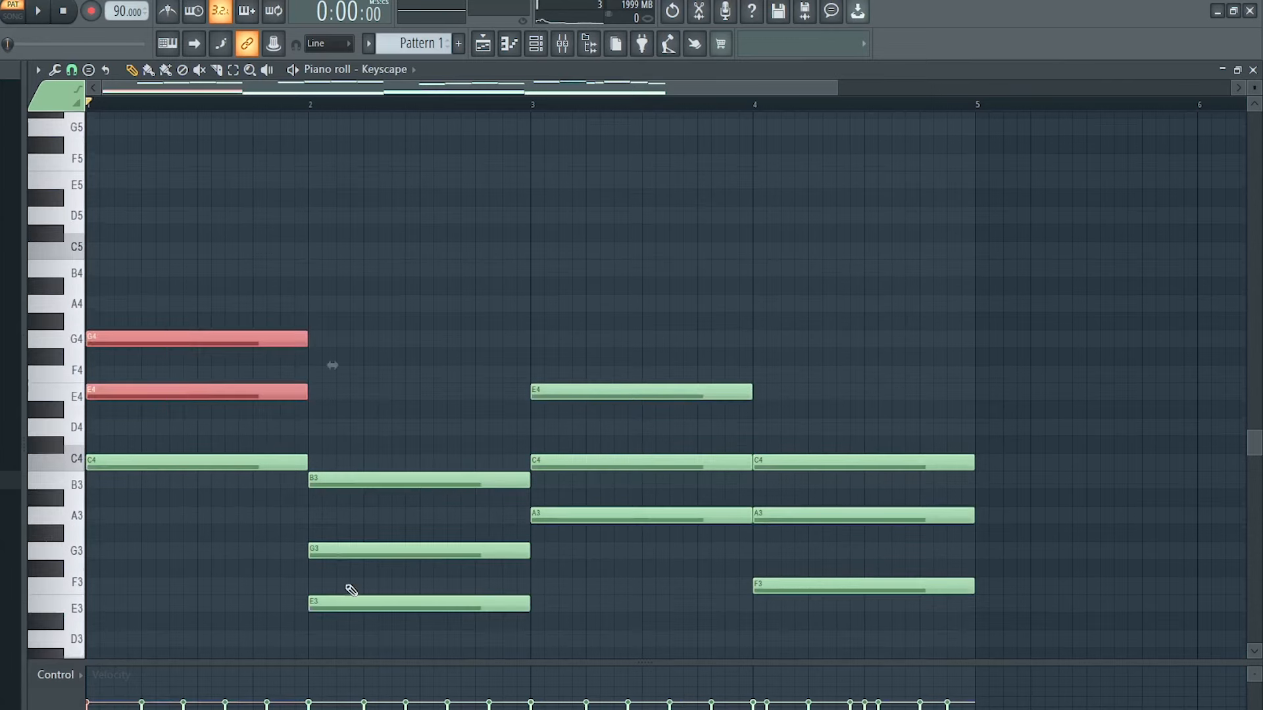
{"action": "left_click_drag", "start_coordinate": [302, 508], "coordinate": [372, 623]}
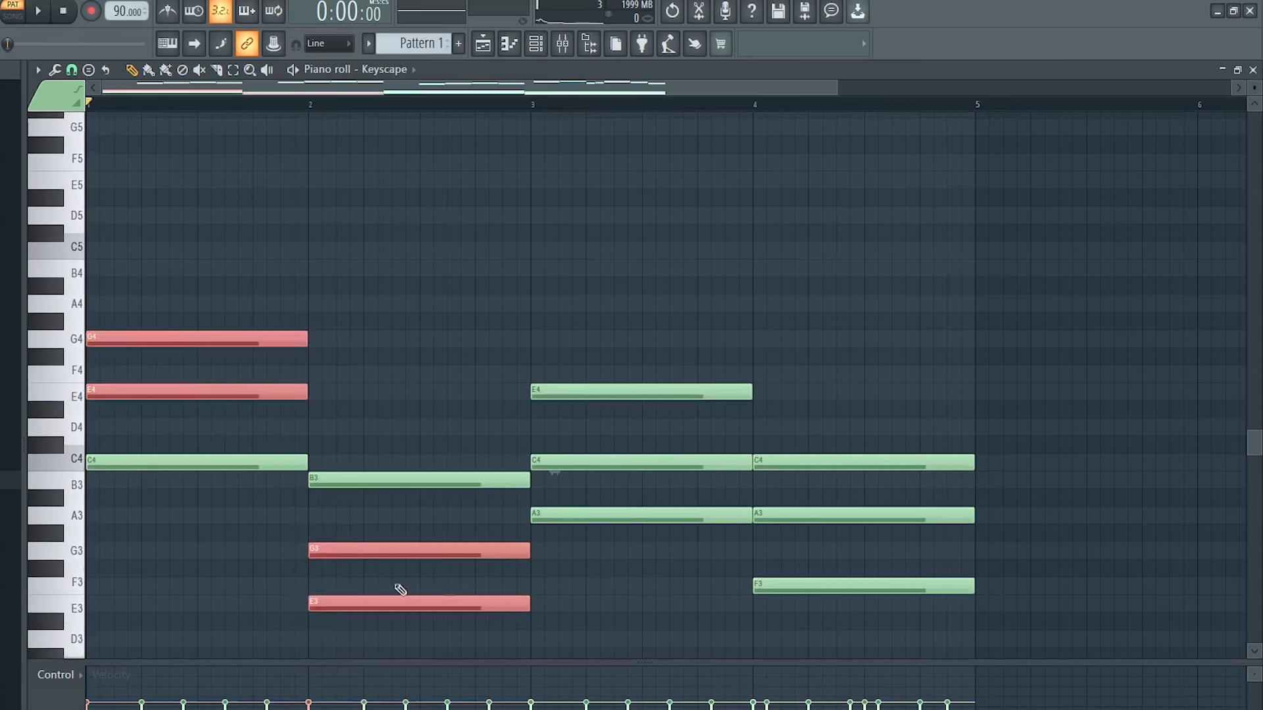
{"action": "left_click_drag", "start_coordinate": [352, 530], "coordinate": [415, 628]}
{"action": "key", "text": "ctrl+Up"}
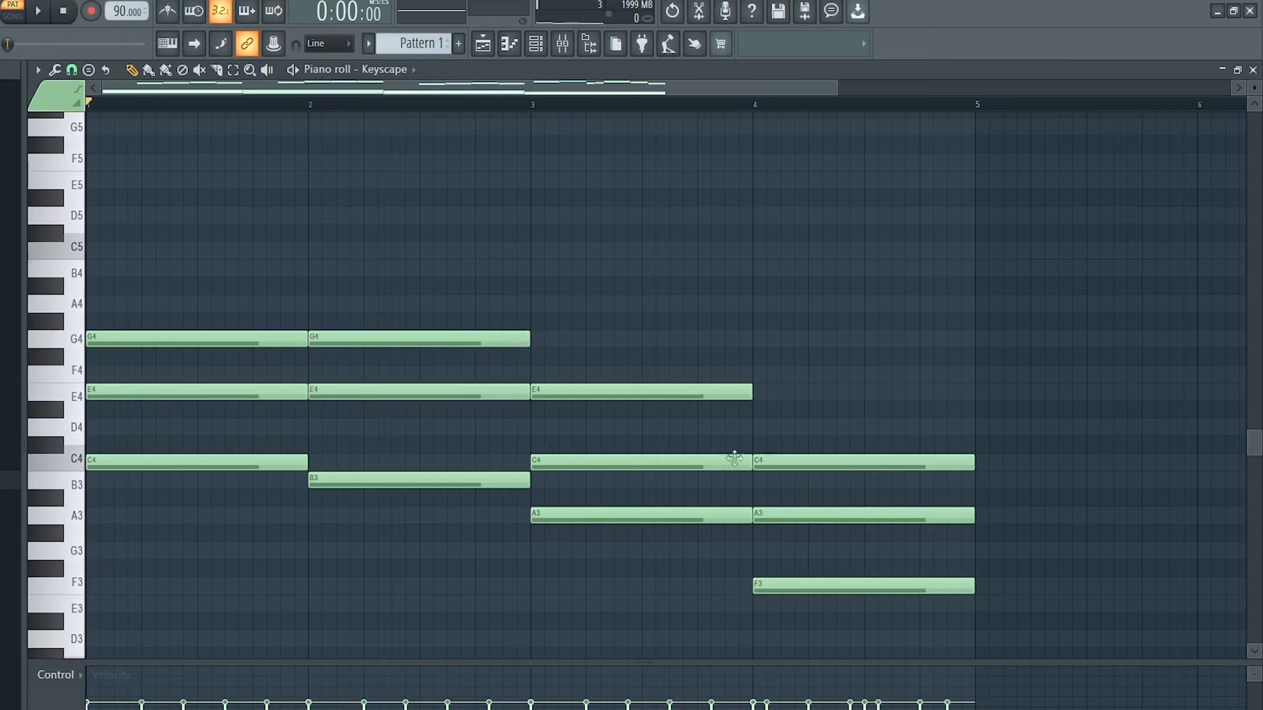
Raise the lowest note of the bar 4 chord by an octave to F4
{"action": "left_click_drag", "start_coordinate": [699, 436], "coordinate": [793, 533]}
{"action": "left_click", "coordinate": [697, 573]}
{"action": "left_click_drag", "start_coordinate": [730, 564], "coordinate": [817, 620]}
{"action": "key", "text": "ctrl+Up"}
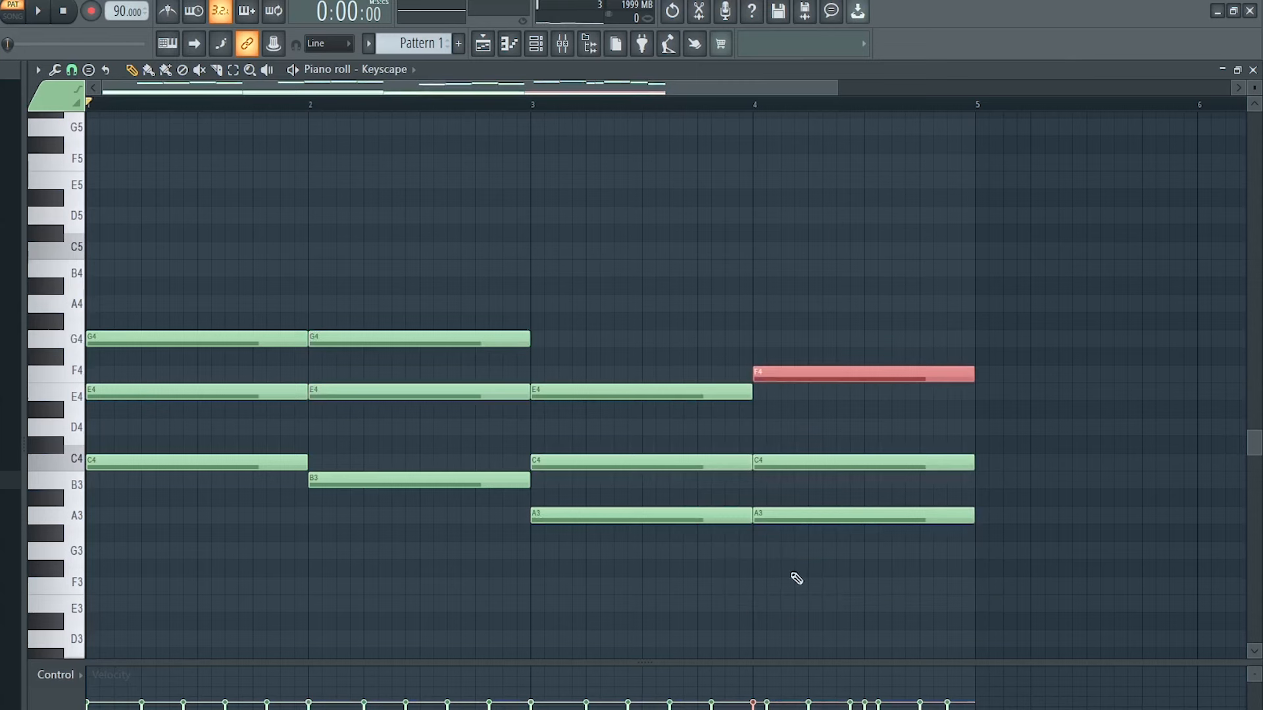
{"action": "left_click", "coordinate": [708, 295]}
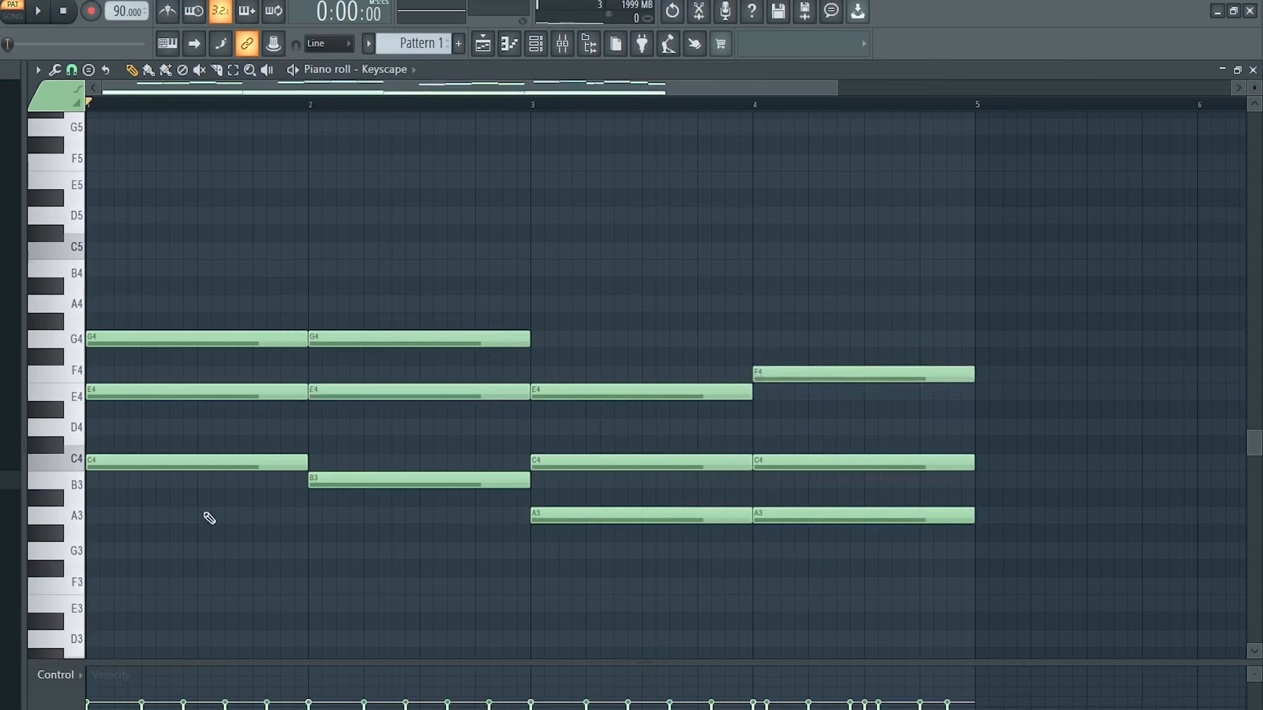
Raise the middle note of the bar 1 chord by an octave to E5 and add a full-bar C5 beneath it
{"action": "left_click", "coordinate": [162, 393], "text": "ctrl"}
{"action": "key", "text": "ctrl+Up"}
{"action": "left_click", "coordinate": [111, 252]}
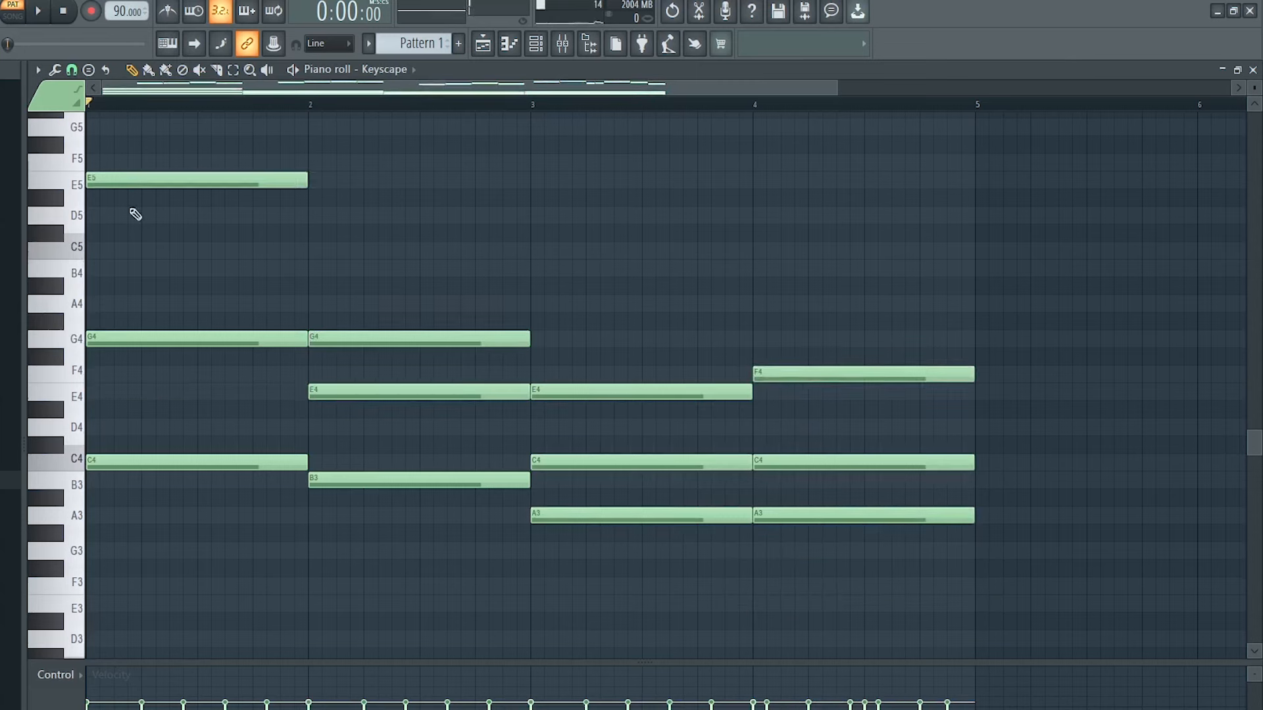
{"action": "left_click", "coordinate": [124, 251]}
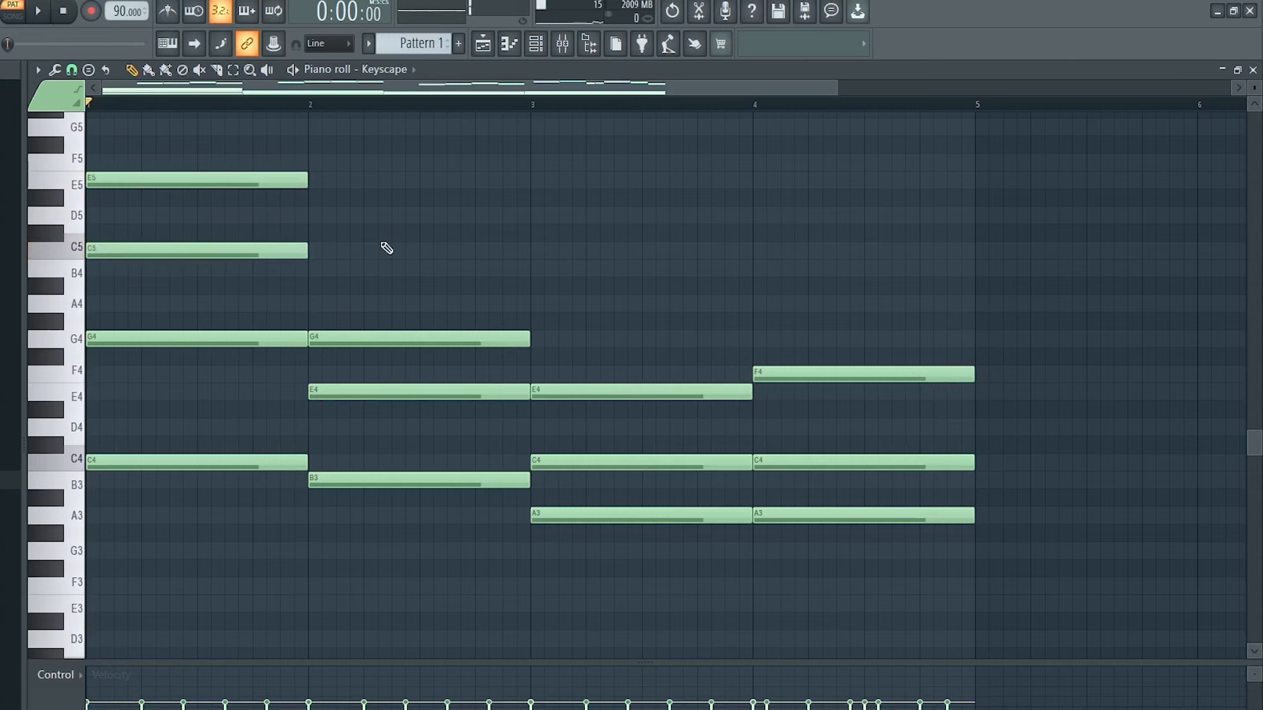
Add a full-bar G5 on top of the bar 1 chord and play back the wider voicing
{"action": "key", "text": "space"}
{"action": "key", "text": "space"}
{"action": "scroll", "coordinate": [371, 275], "scroll_direction": "up", "scroll_amount": 1}
{"action": "left_click_drag", "start_coordinate": [173, 182], "coordinate": [98, 182]}
{"action": "key", "text": "space"}
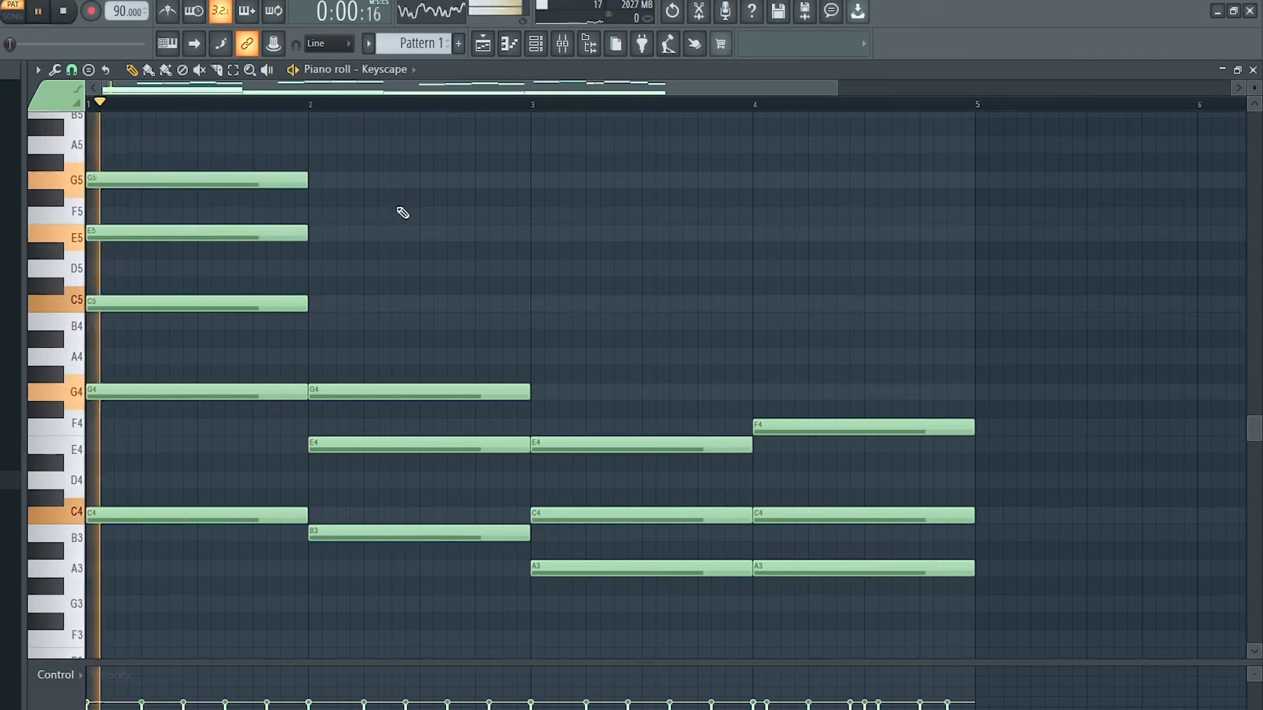
{"action": "key", "text": "space"}
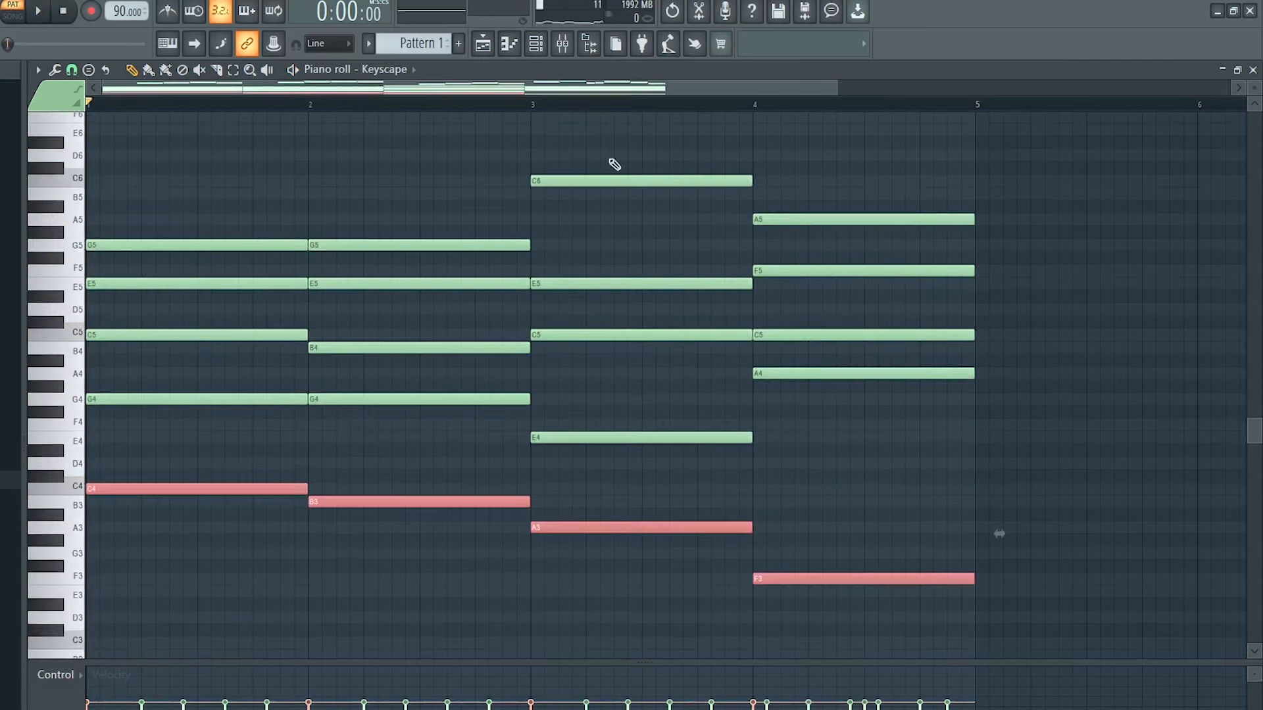
Play the pattern with the widened chords and melody, and clone the Keyscape channel
{"action": "scroll", "coordinate": [575, 112], "scroll_direction": "down", "scroll_amount": 1}
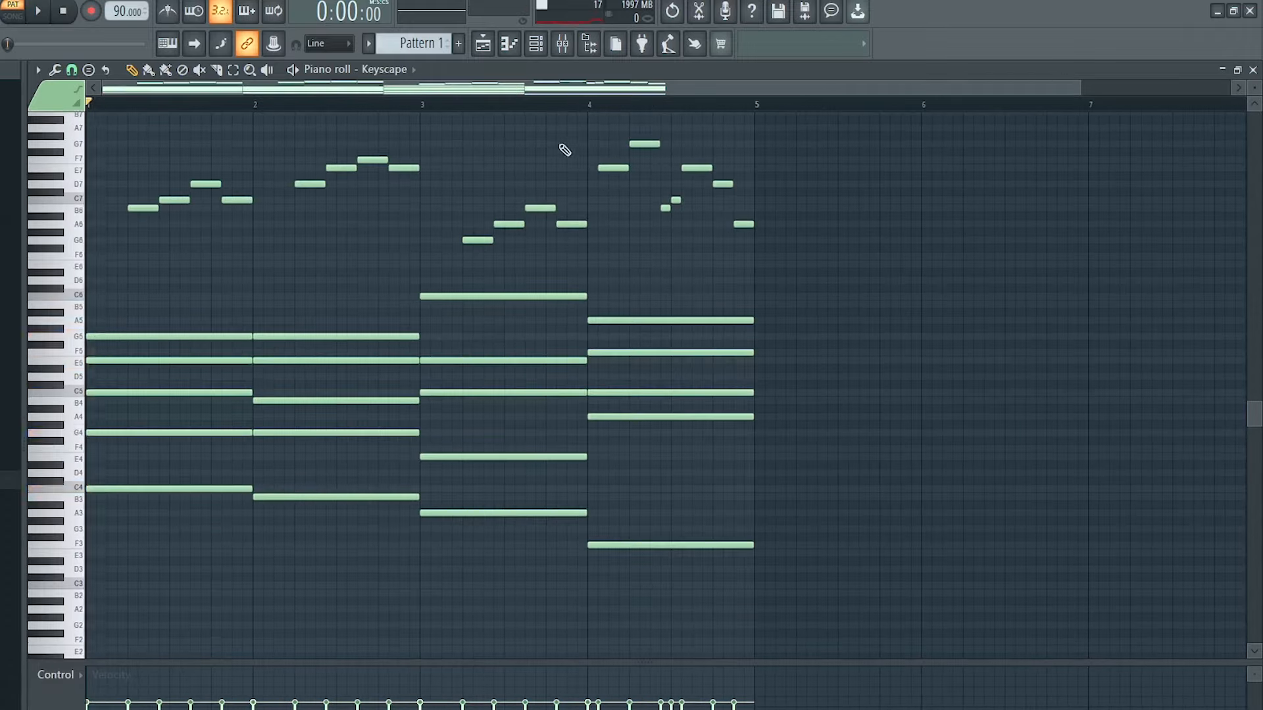
{"action": "key", "text": "space"}
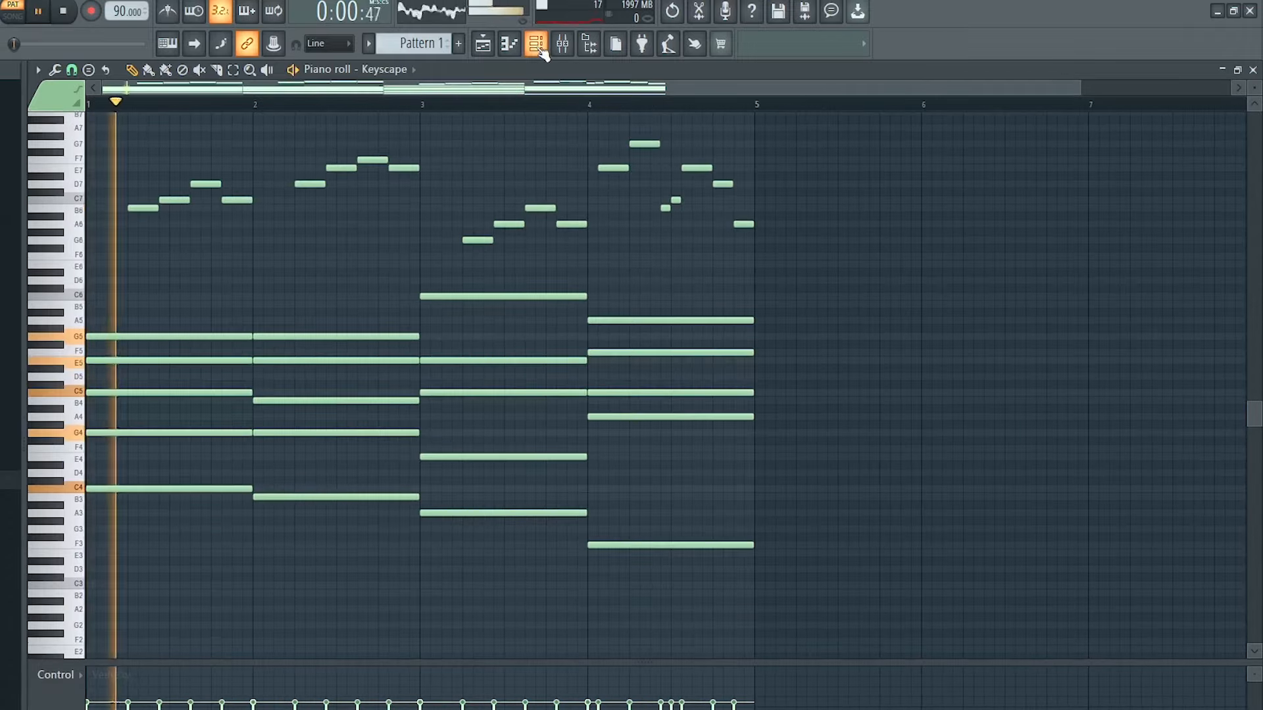
{"action": "left_click", "coordinate": [542, 51]}
{"action": "right_click", "coordinate": [309, 238]}
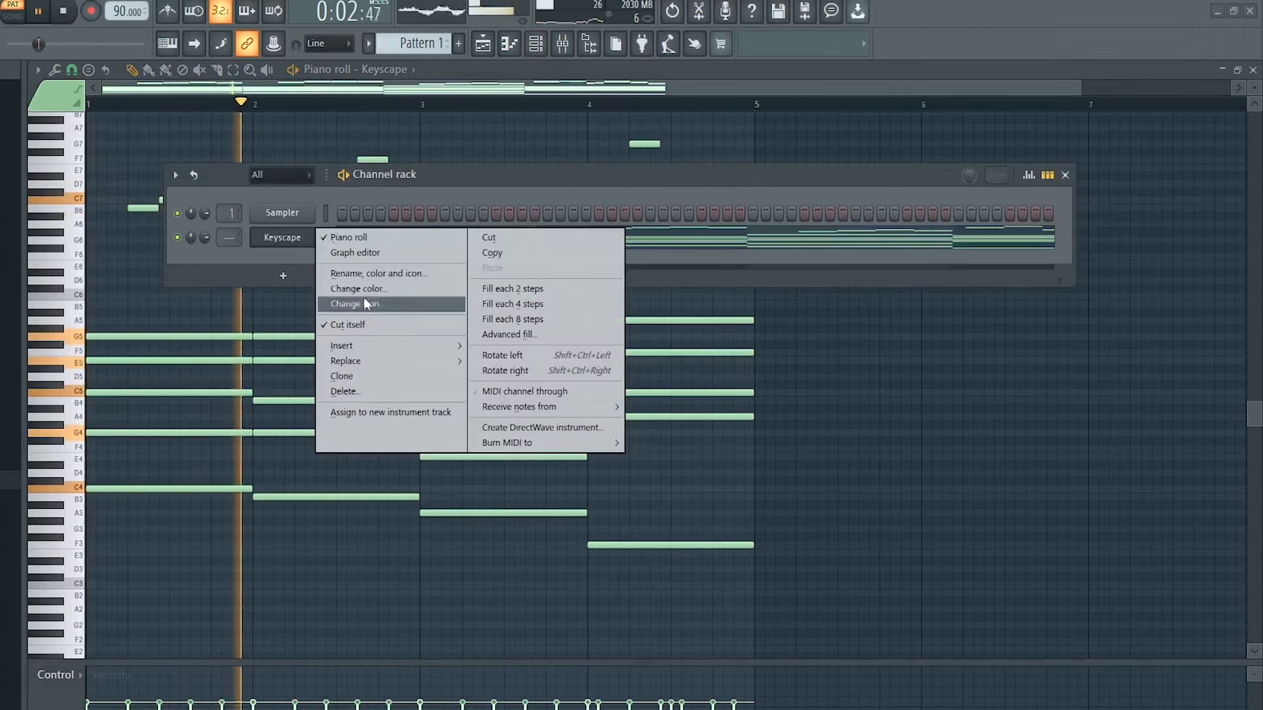
{"action": "left_click", "coordinate": [362, 377]}
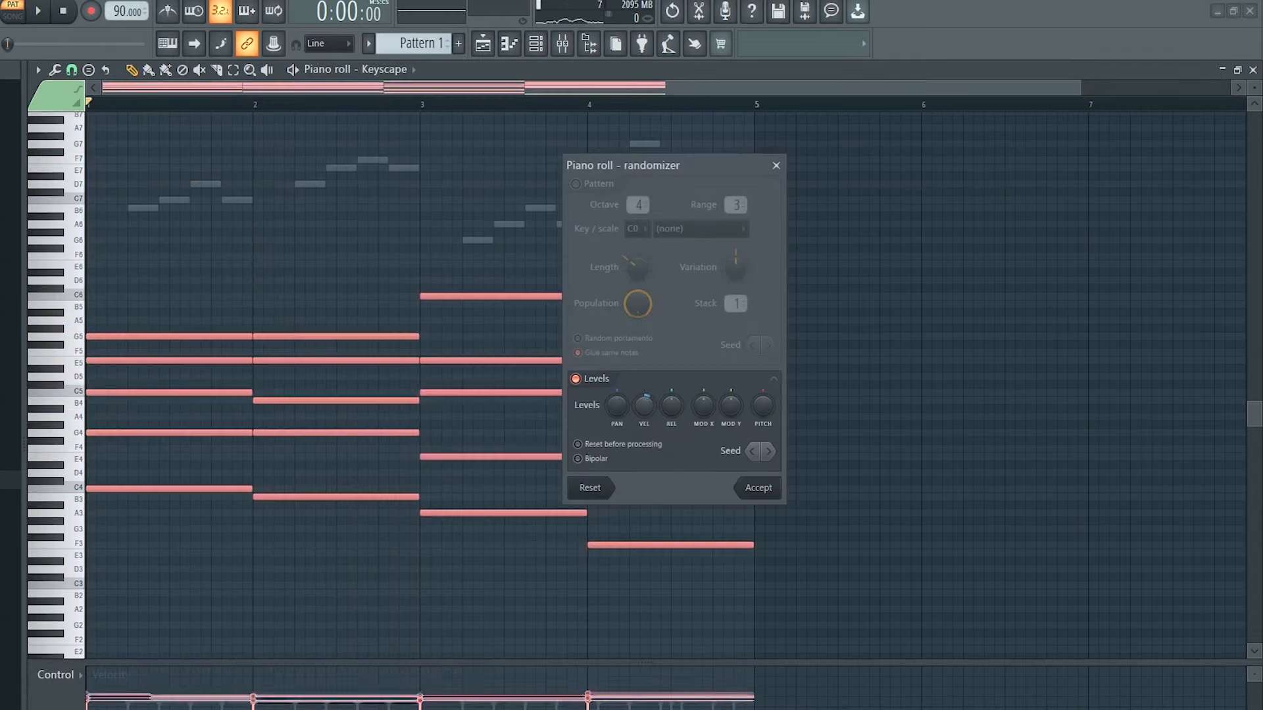
Apply randomized velocity levels to the selected chord notes and start strumming them
{"action": "left_click", "coordinate": [758, 487]}
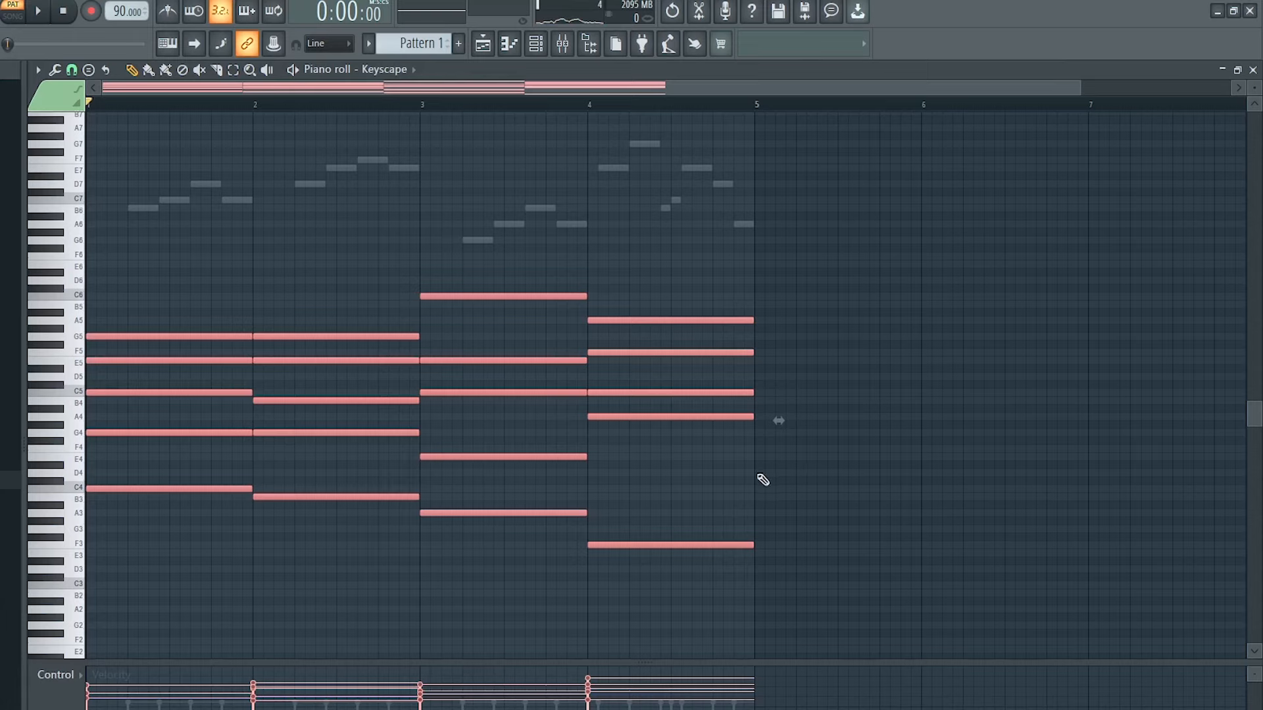
{"action": "key", "text": "alt+s"}
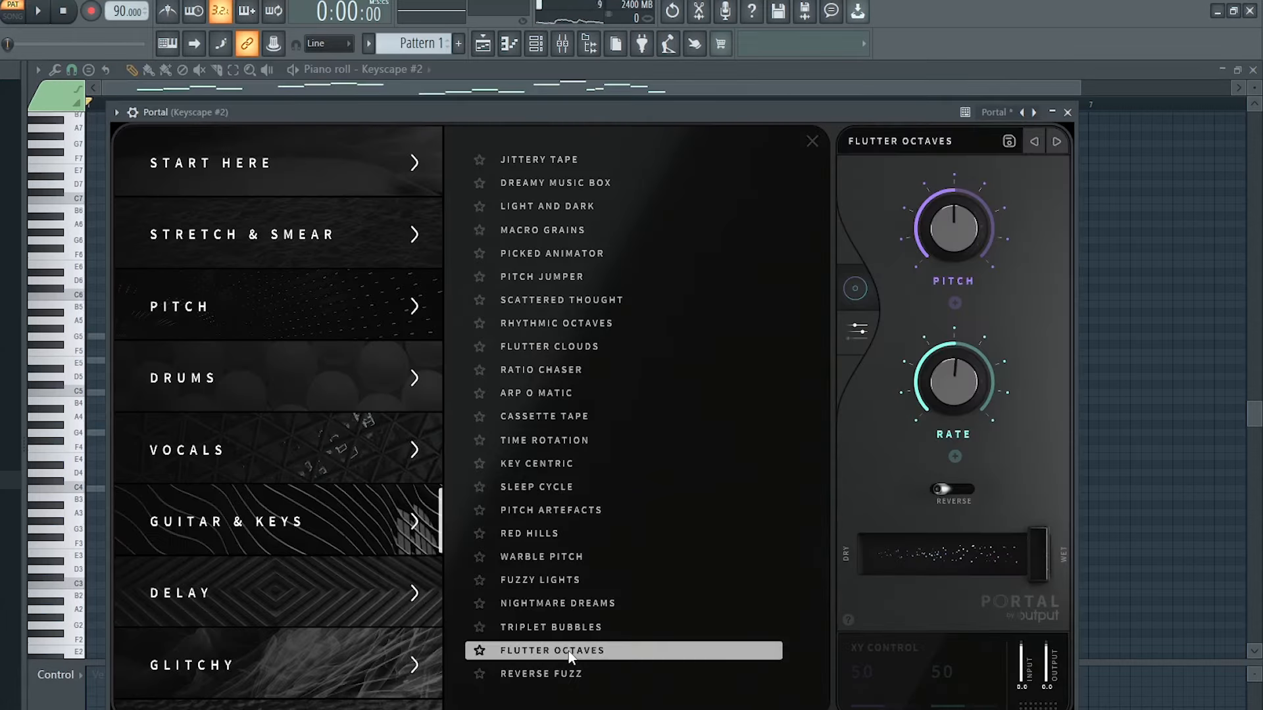
Play the melody through Portal's Flutter Octaves preset, set the Pitch macro to 100 percent and increase the Rate
{"action": "left_click", "coordinate": [40, 12]}
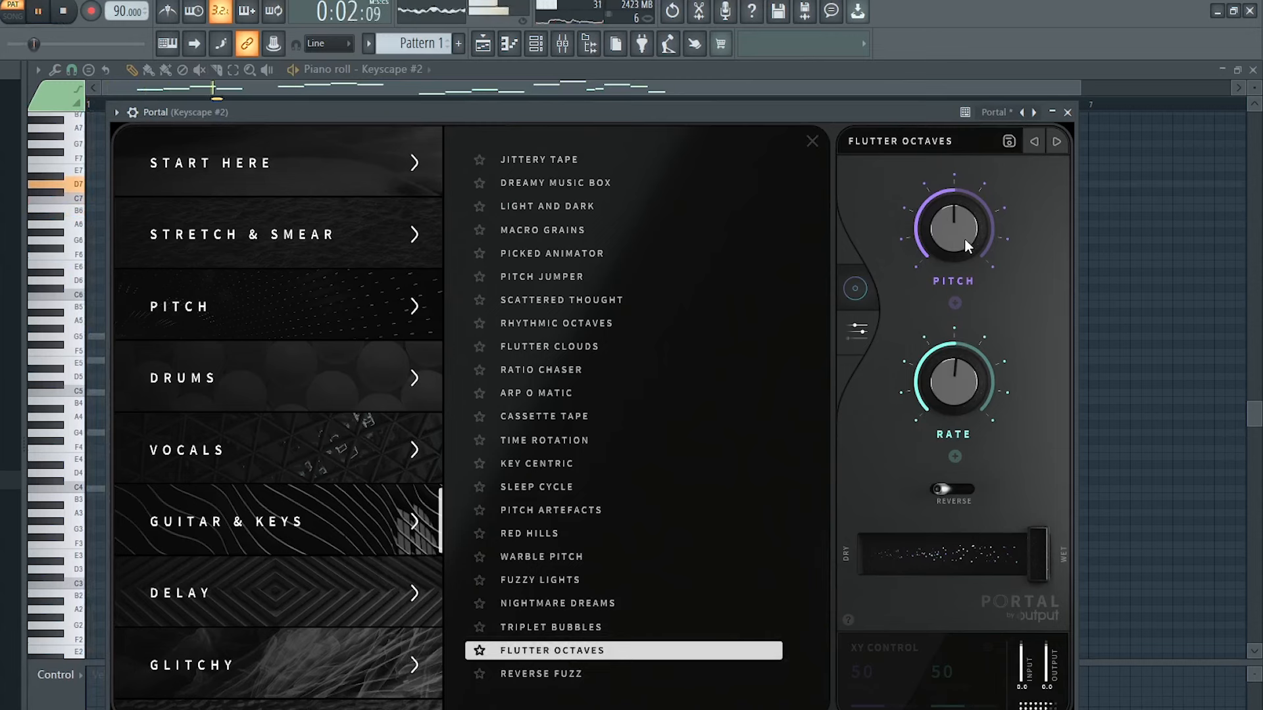
{"action": "left_click_drag", "start_coordinate": [965, 238], "coordinate": [945, 77]}
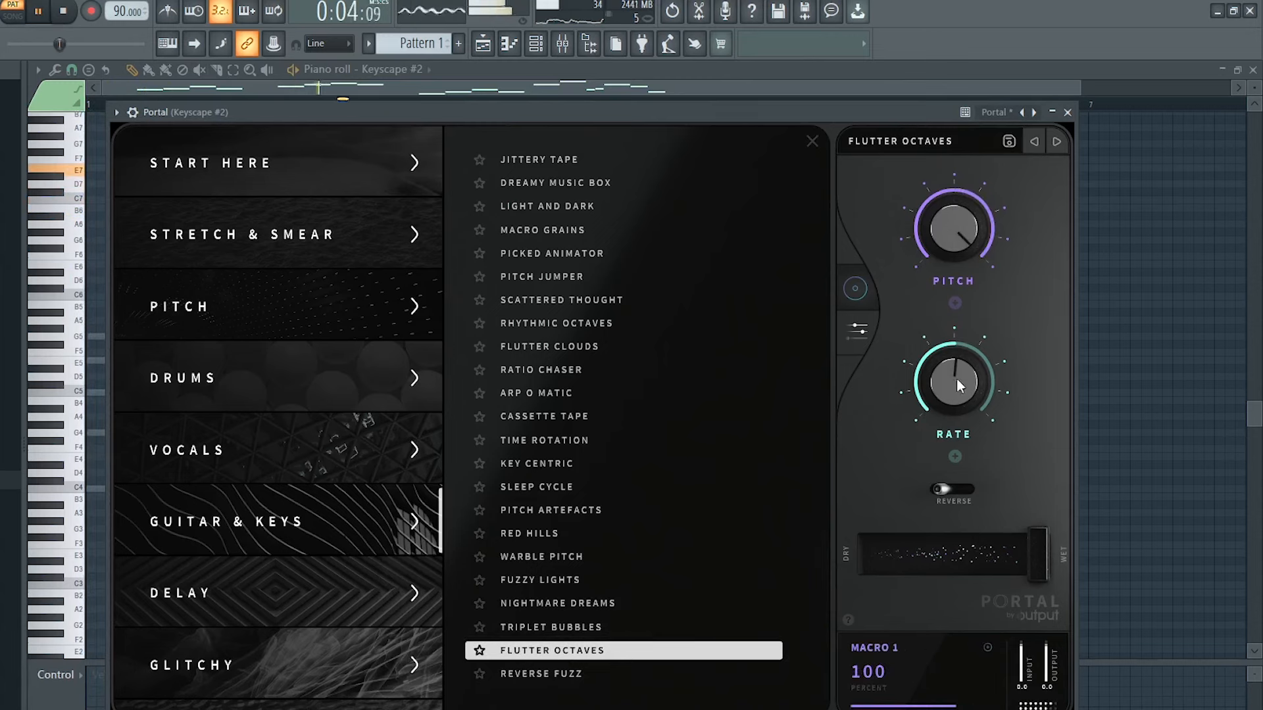
{"action": "left_click_drag", "start_coordinate": [956, 385], "coordinate": [900, 257]}
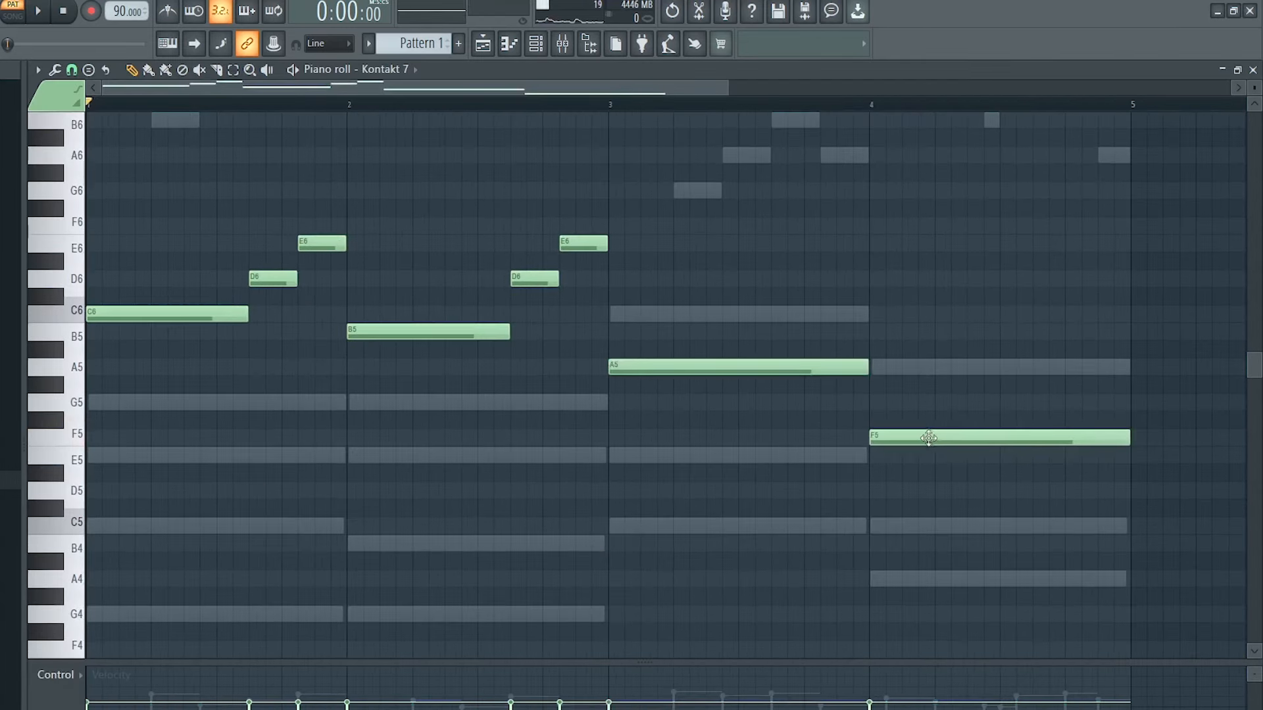
Shorten the Kontakt 7 note in bar 4 to half a bar, raise it to F6, and add an E6 for the second half
{"action": "left_click_drag", "start_coordinate": [1123, 454], "coordinate": [1083, 431]}
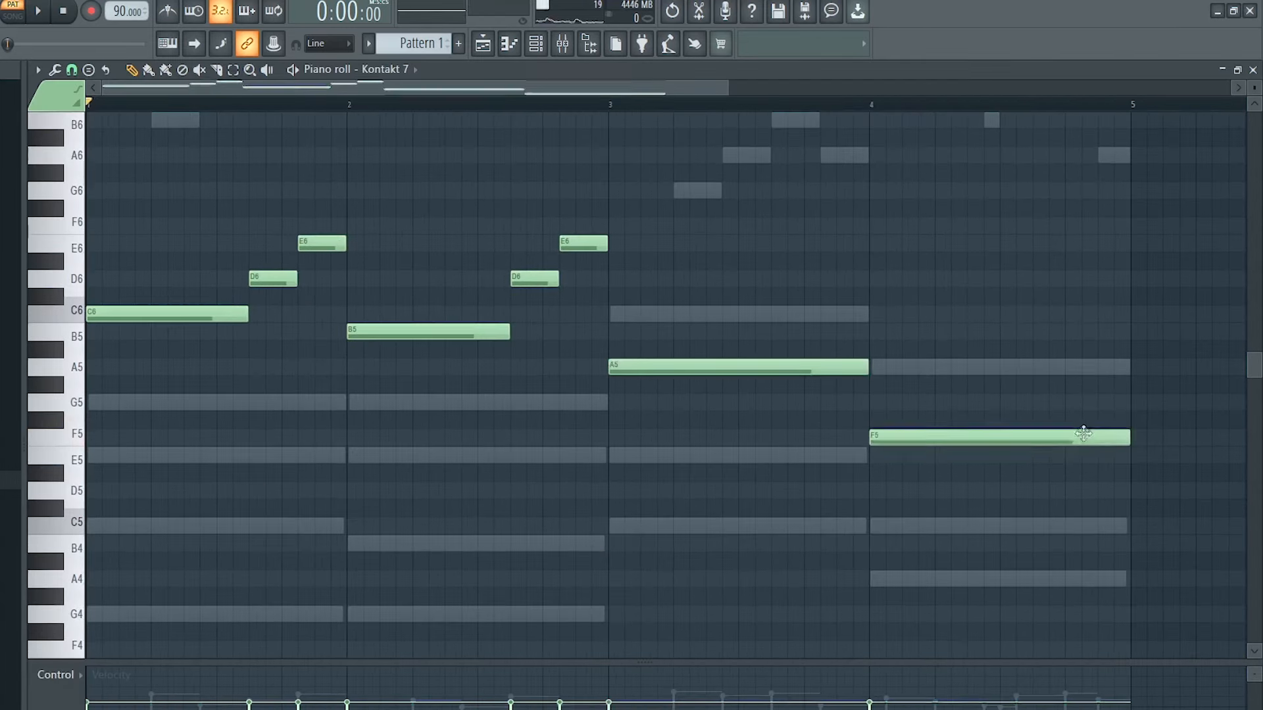
{"action": "key", "text": "ctrl+Up"}
{"action": "left_click_drag", "start_coordinate": [1001, 290], "coordinate": [1013, 235]}
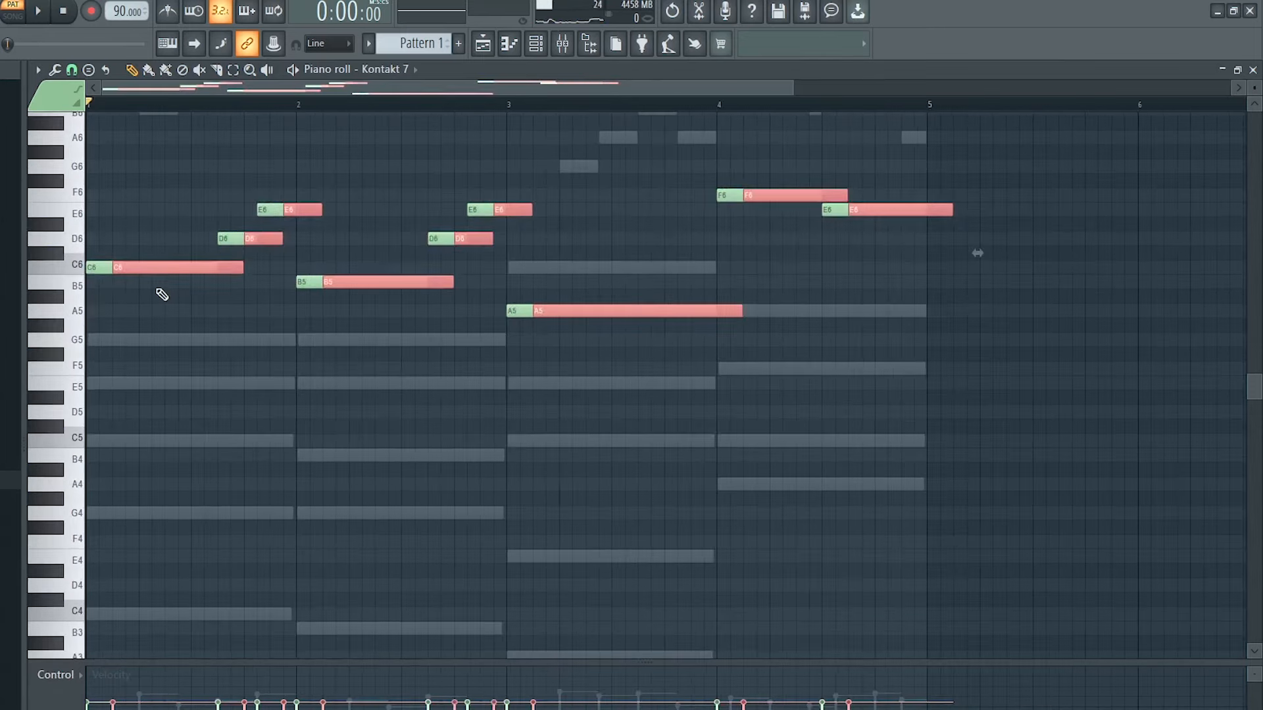
Layer the Kontakt 7 melody with aligned copies one octave lower and one octave higher, starting on C5 and C7
{"action": "key", "text": "ctrl+Down"}
{"action": "left_click_drag", "start_coordinate": [176, 441], "coordinate": [149, 442]}
{"action": "key", "text": "ctrl+v"}
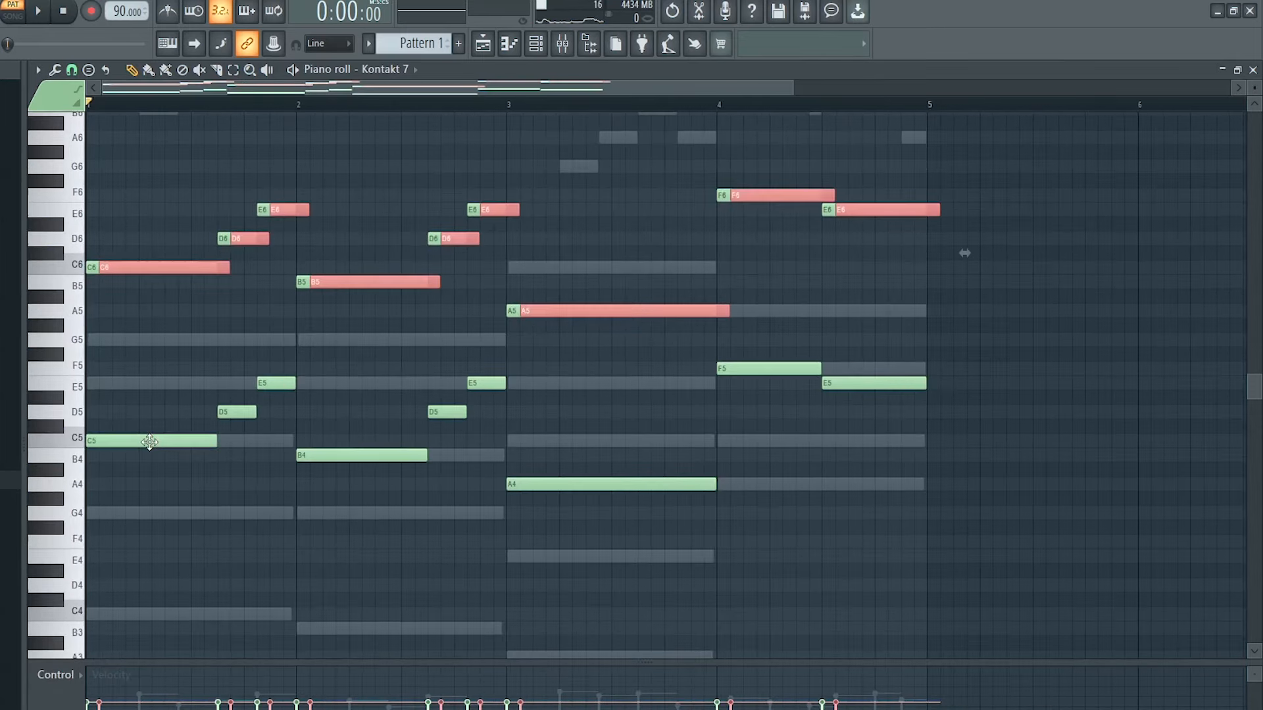
{"action": "key", "text": "ctrl+Up"}
{"action": "left_click_drag", "start_coordinate": [1254, 88], "coordinate": [1255, 80]}
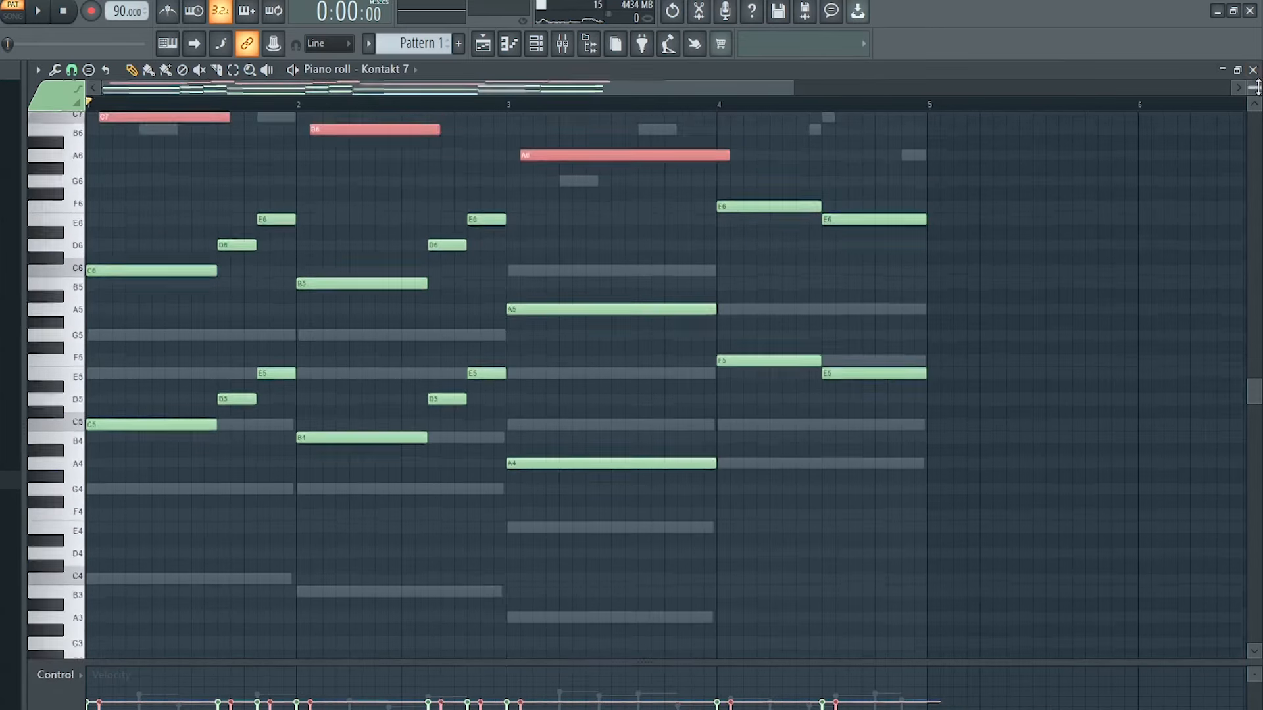
Set the piano roll's note snapping to none
{"action": "left_click", "coordinate": [72, 69]}
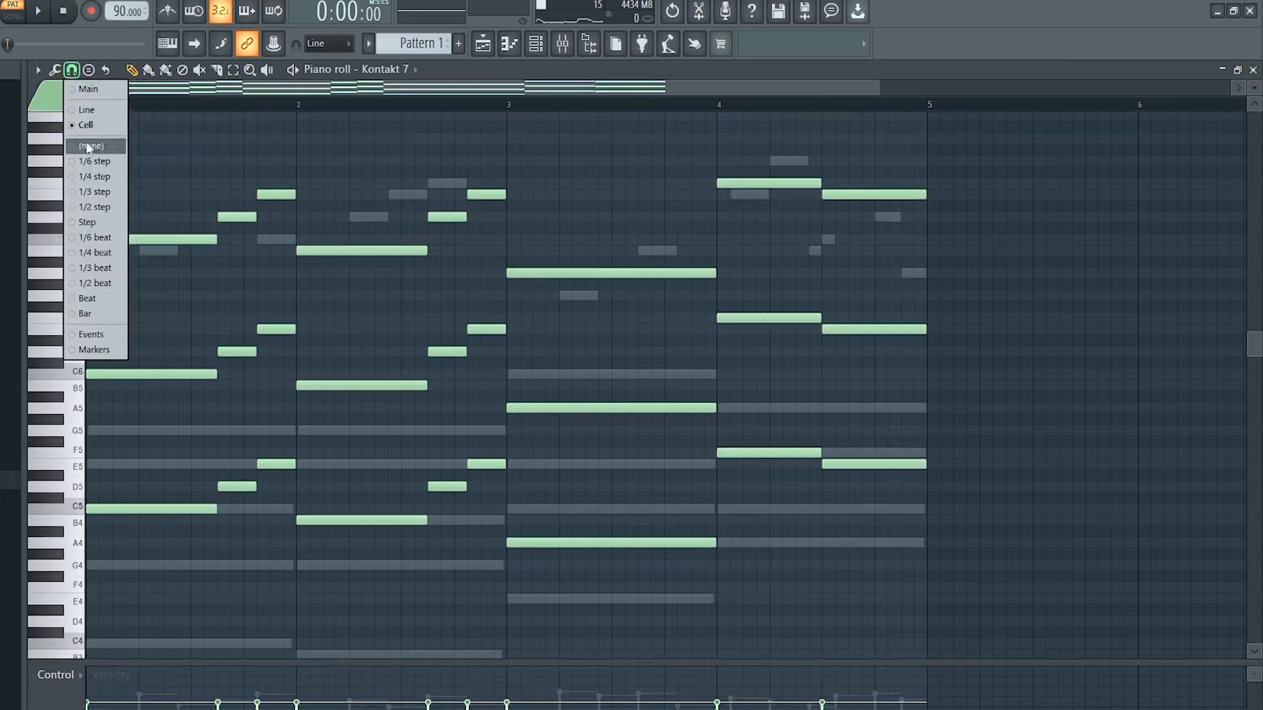
{"action": "left_click", "coordinate": [88, 144]}
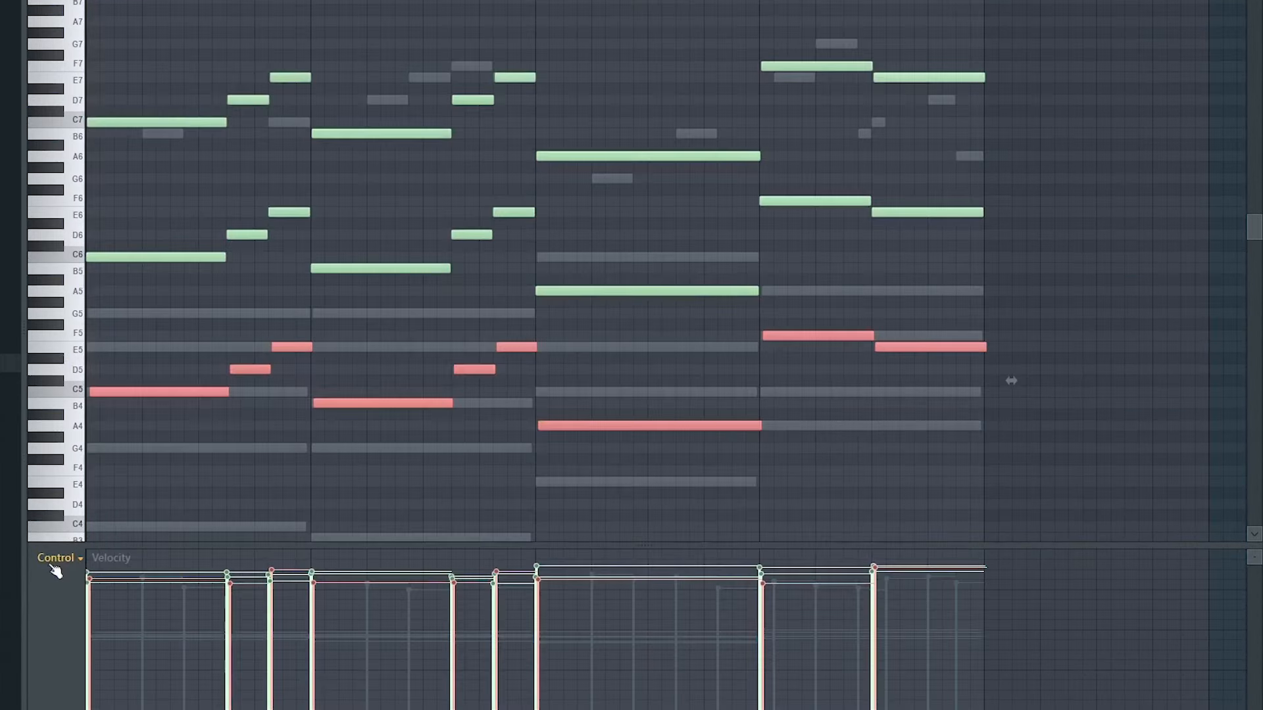
Display note pan in the control lane and draw panning above the centre line for the selected lower-octave notes
{"action": "left_click", "coordinate": [50, 563]}
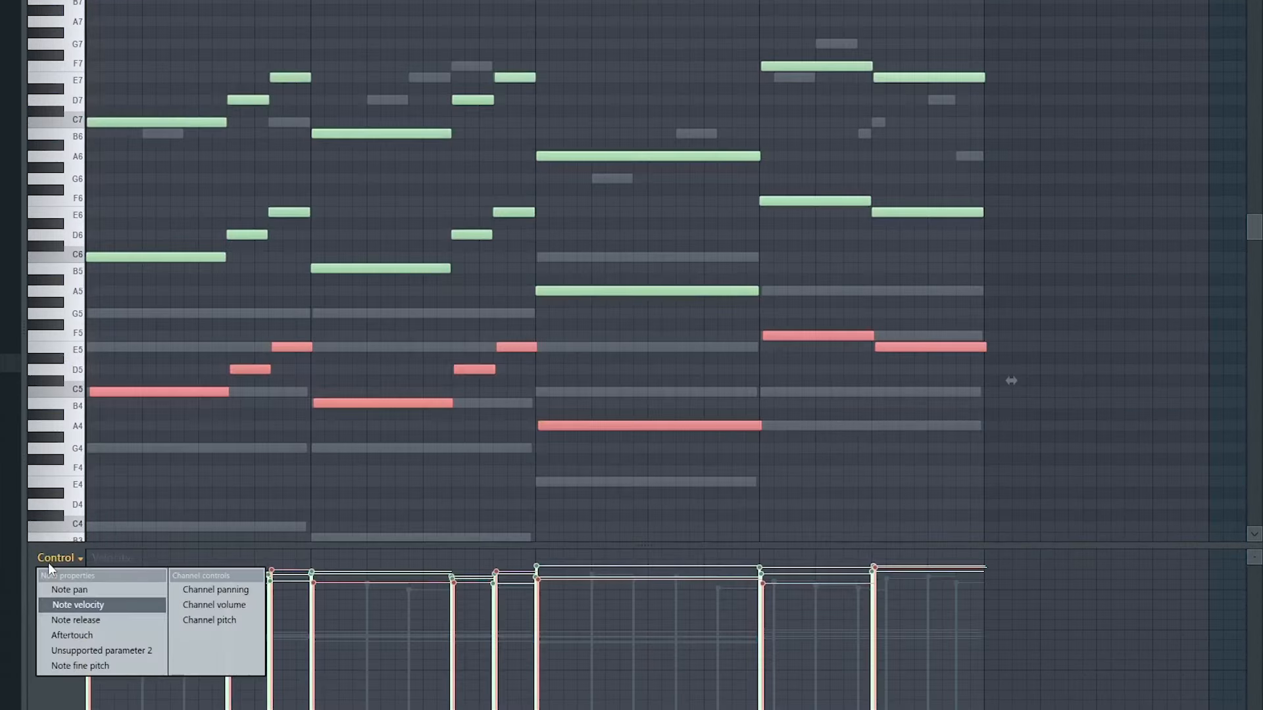
{"action": "left_click", "coordinate": [77, 591]}
{"action": "scroll", "coordinate": [227, 524], "scroll_direction": "down", "scroll_amount": 3}
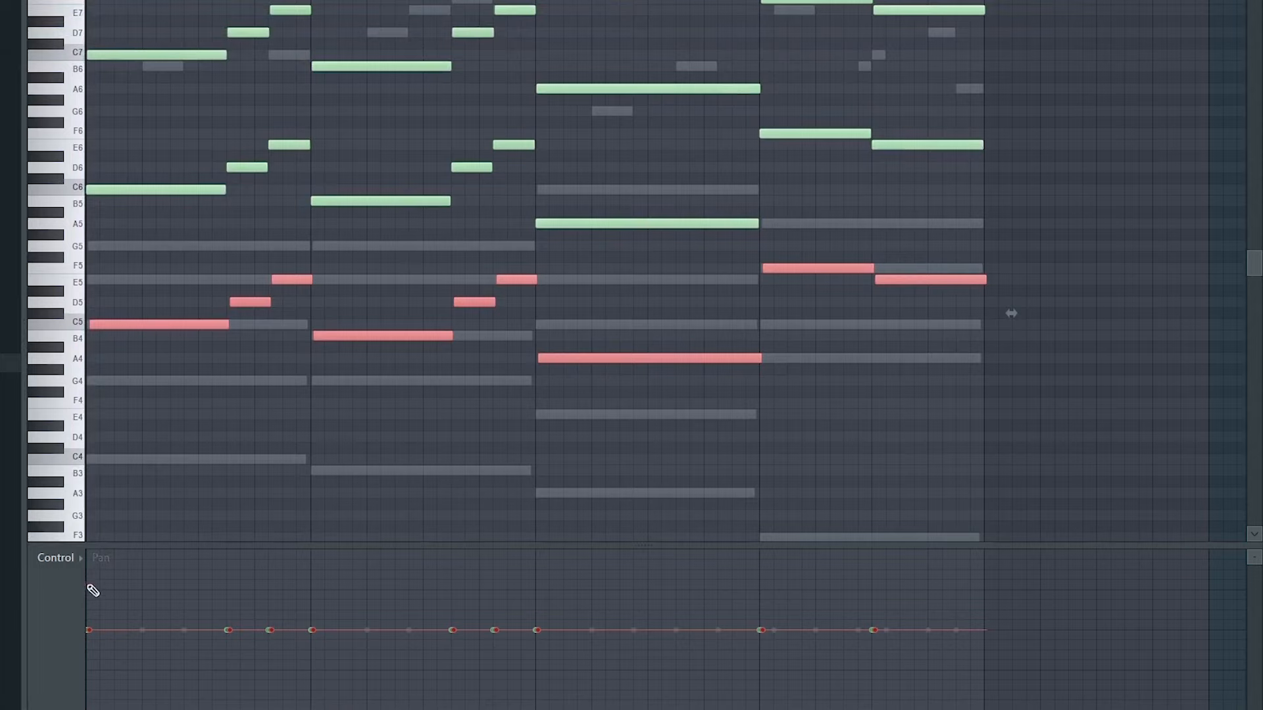
{"action": "left_click_drag", "start_coordinate": [140, 594], "coordinate": [361, 600]}
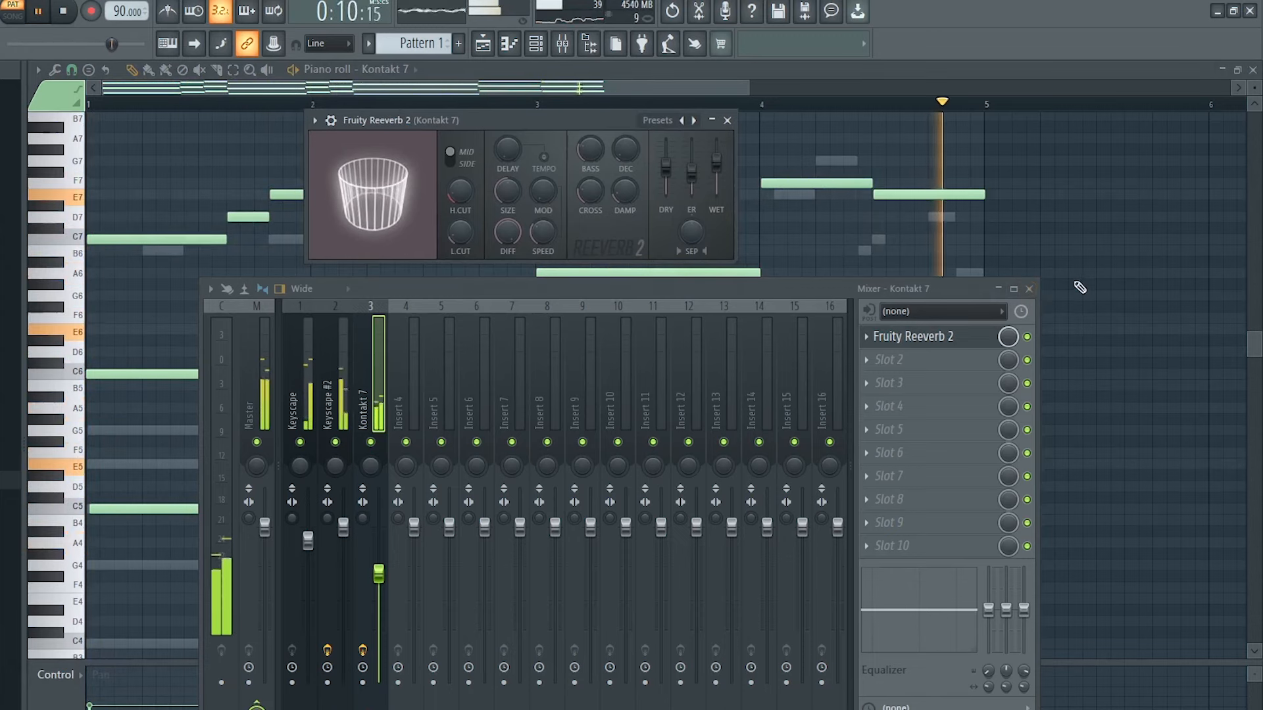
Stop playback and close the Fruity Reeverb 2 window
{"action": "key", "text": "space"}
{"action": "left_click", "coordinate": [729, 121]}
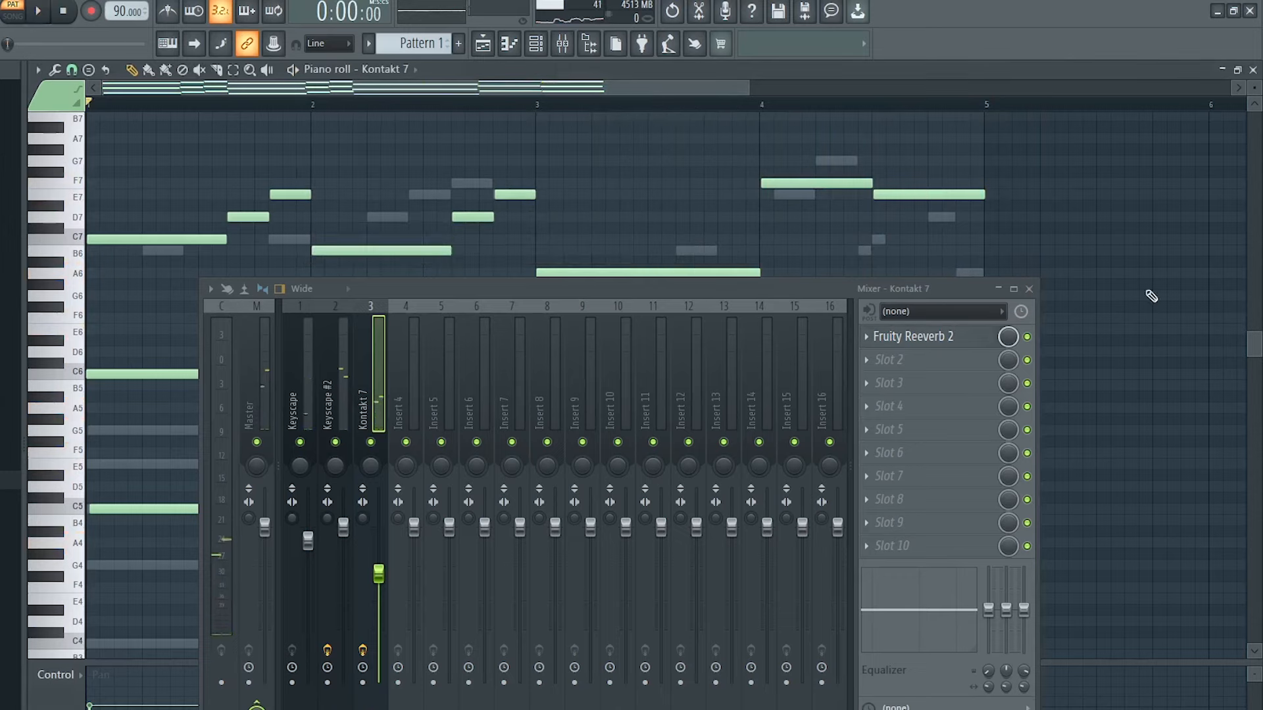
Close the mixer and load the FM Sub preset in the Fruity DX10 channel
{"action": "left_click", "coordinate": [1029, 290]}
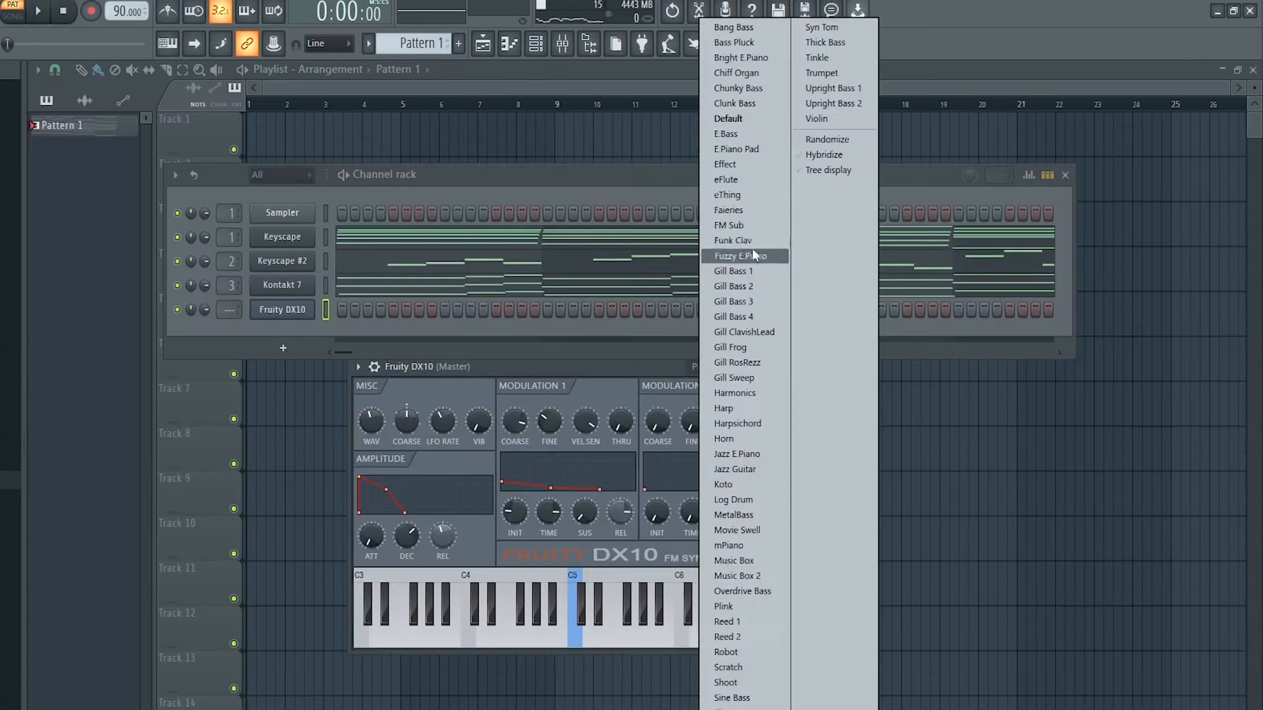
{"action": "left_click", "coordinate": [735, 225]}
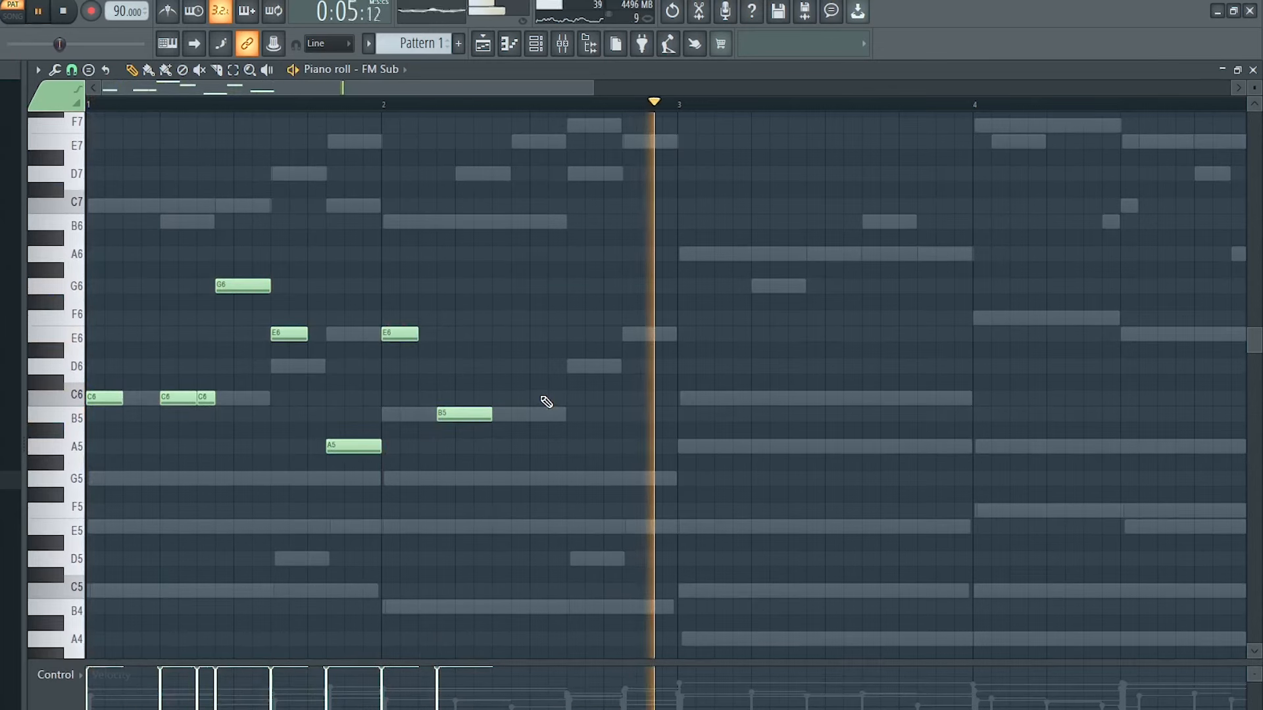
Copy the FM Sub phrase from bars 1–2 into bars 3–4, starting on A5 and F5 respectively, with the last note on C6
{"action": "scroll", "coordinate": [465, 104], "scroll_direction": "down", "scroll_amount": 3}
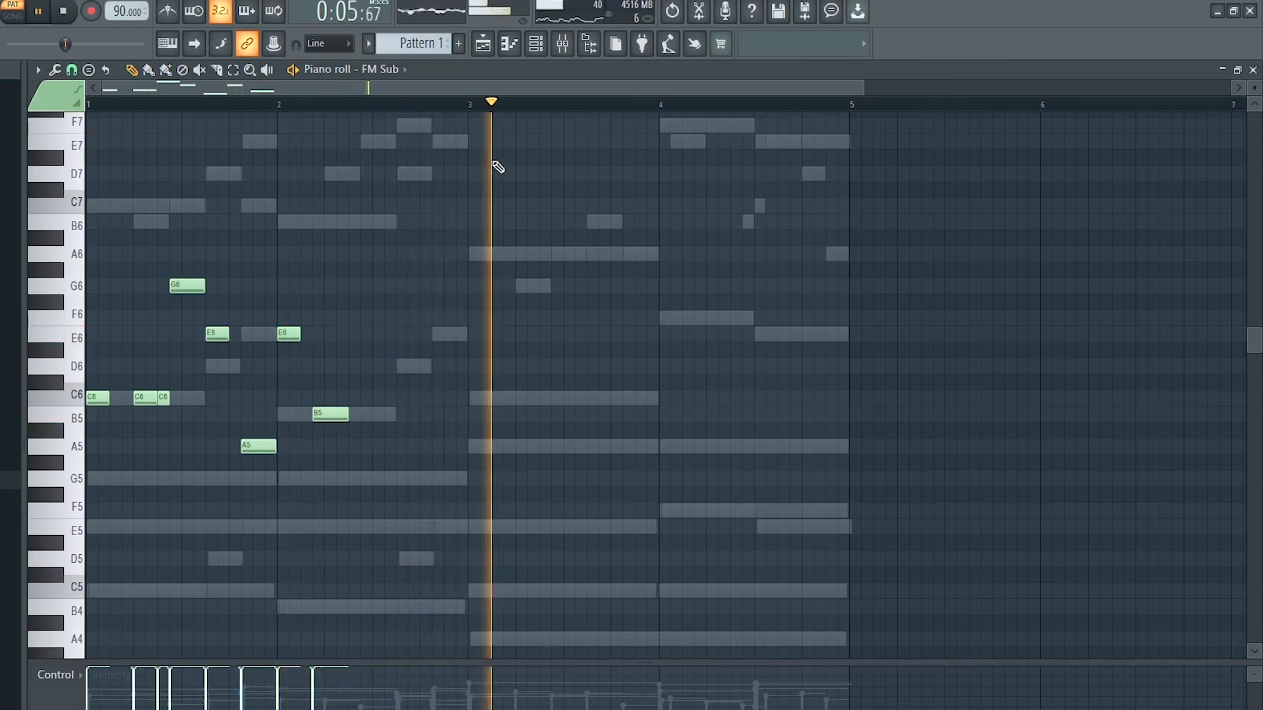
{"action": "key", "text": "space"}
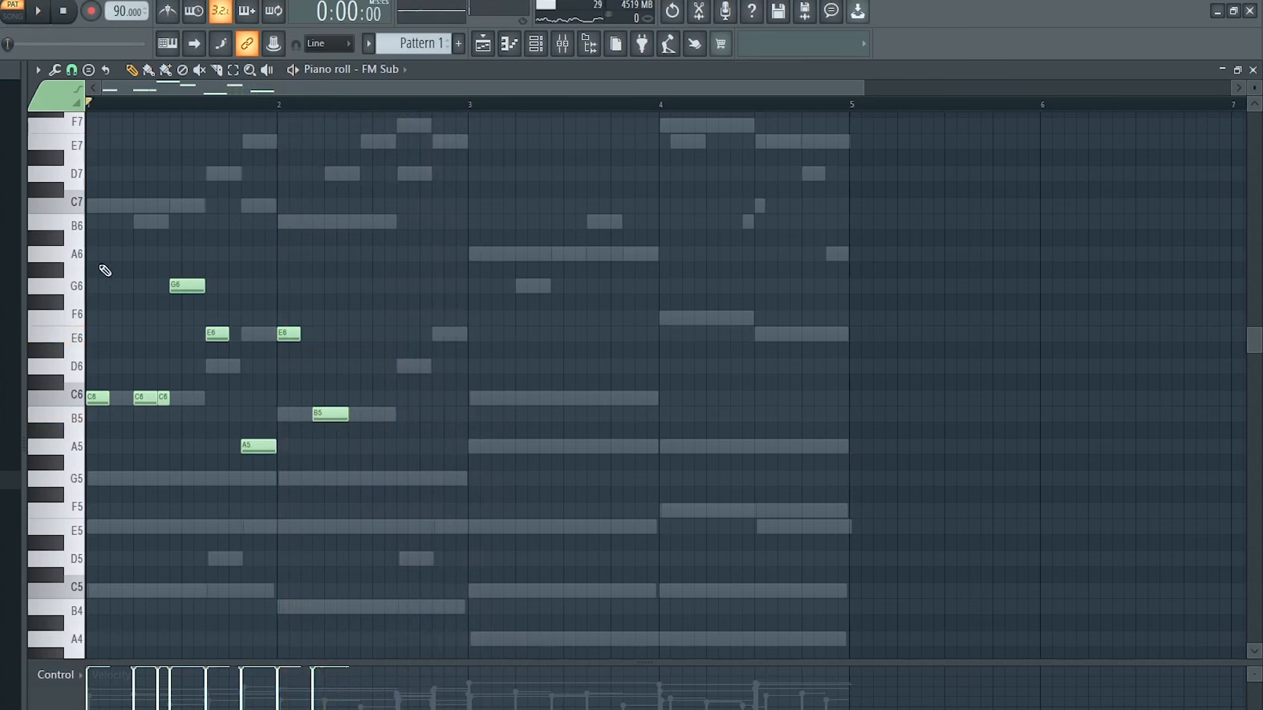
{"action": "left_click_drag", "start_coordinate": [99, 250], "coordinate": [349, 564]}
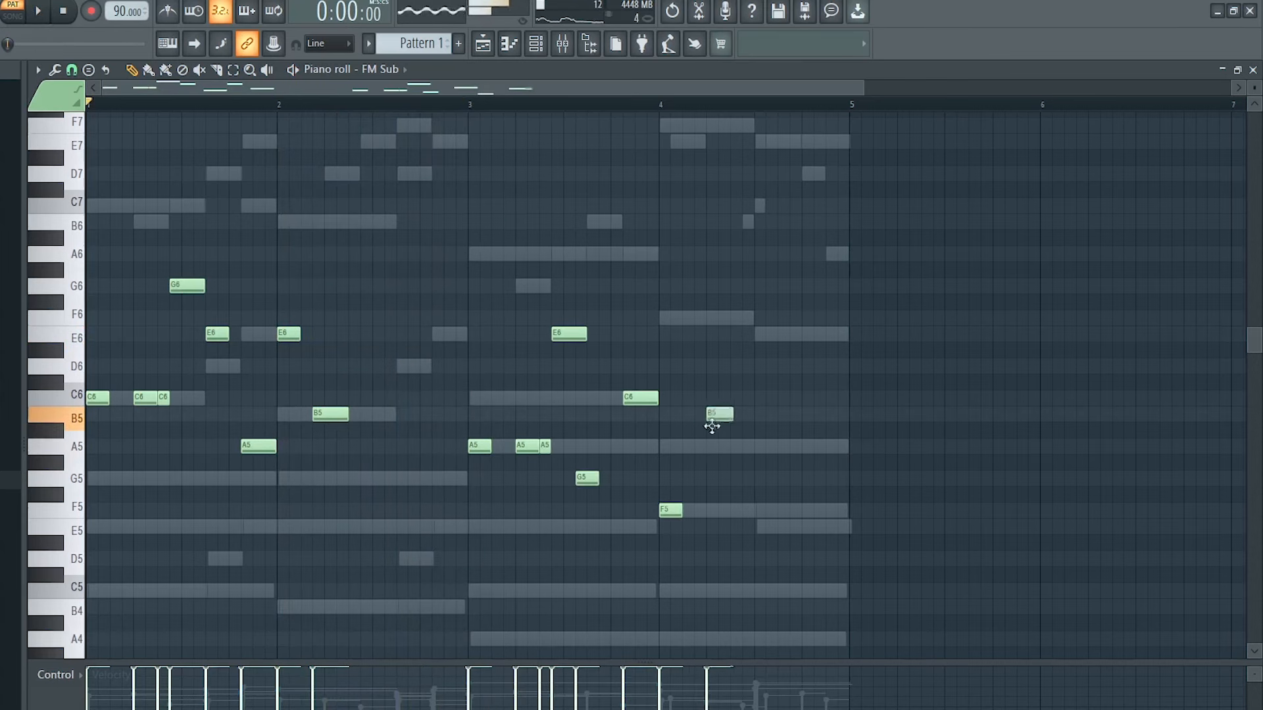
{"action": "left_click_drag", "start_coordinate": [711, 426], "coordinate": [703, 390]}
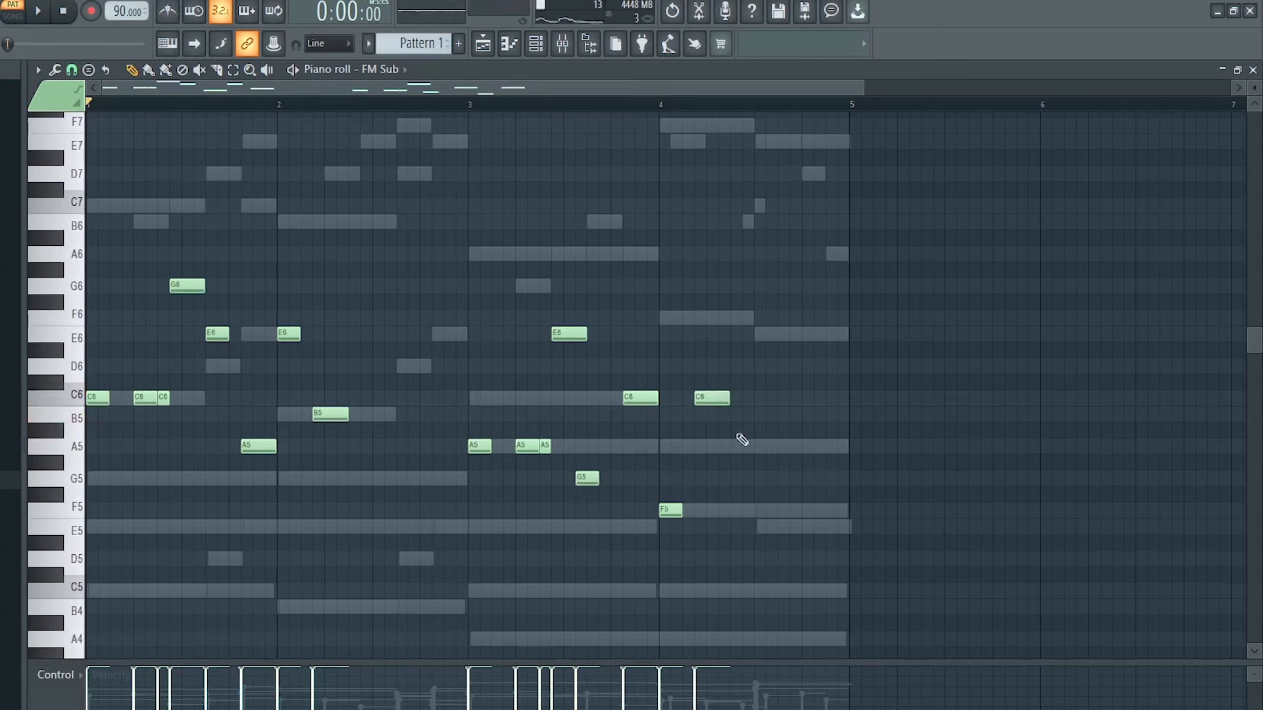
{"action": "key", "text": "space"}
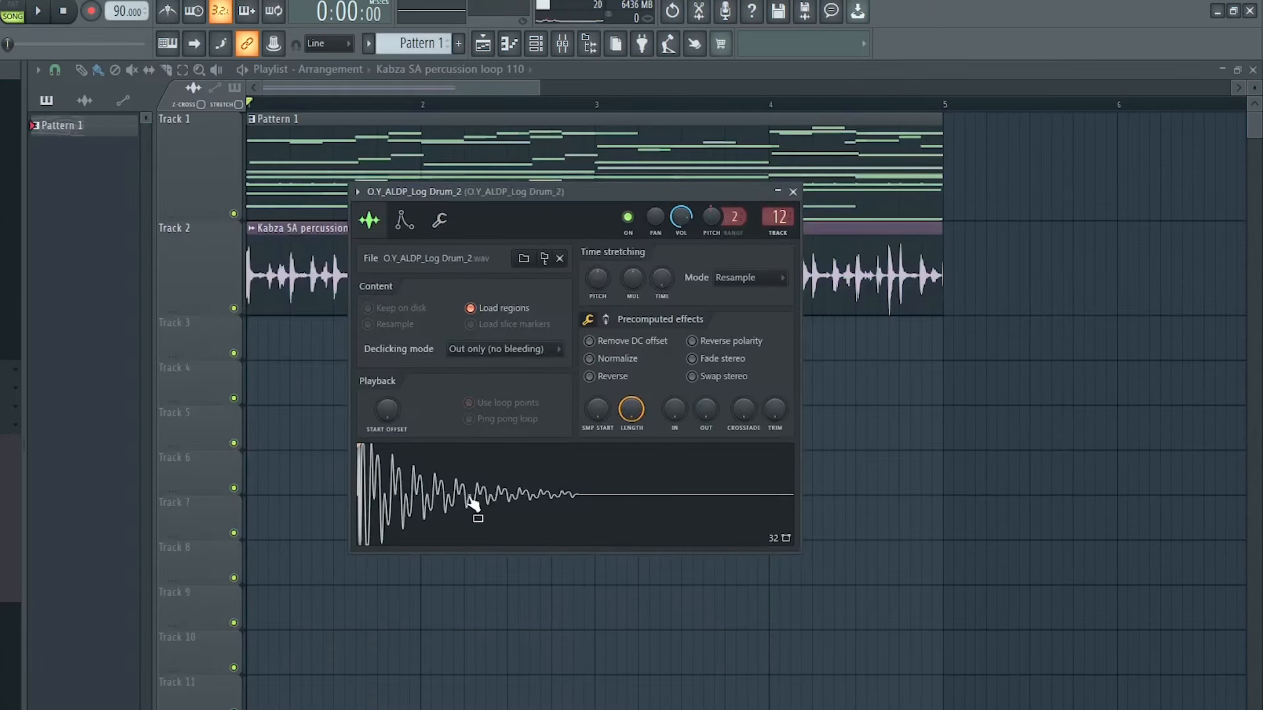
Play the arrangement with its drum channels in view and close the percussion loop's channel settings
{"action": "key", "text": "F6"}
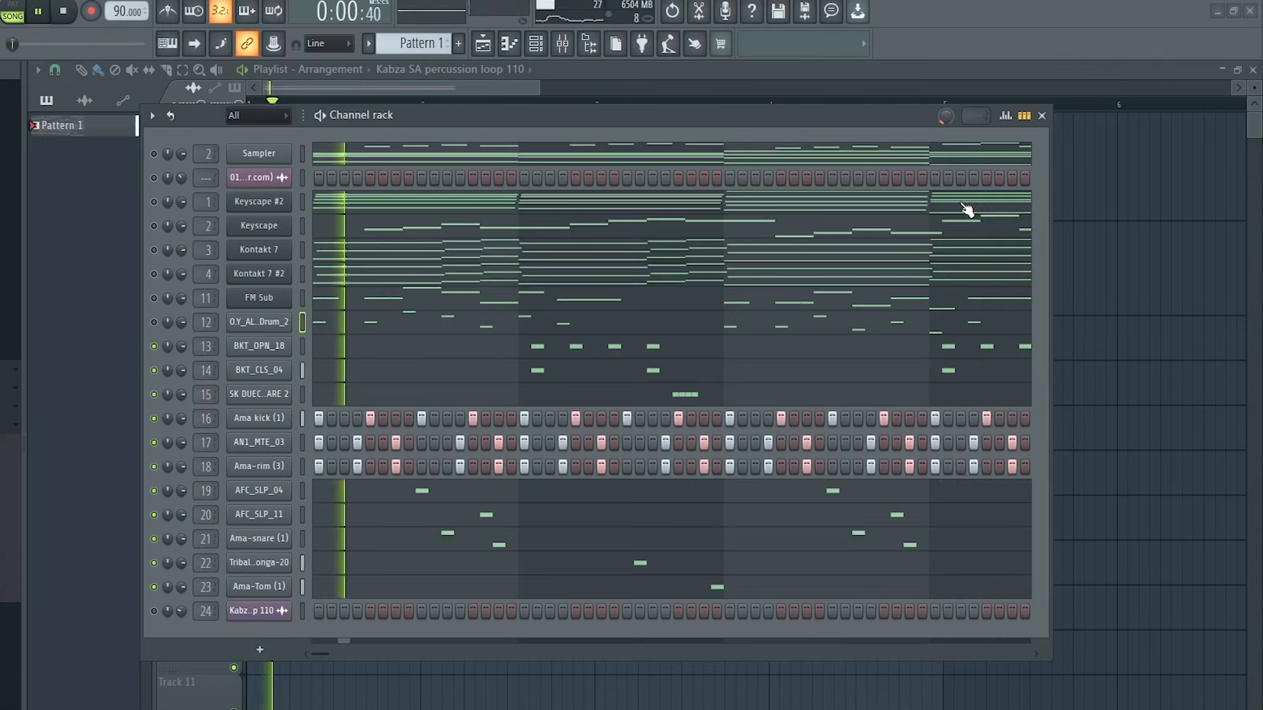
{"action": "key", "text": "space"}
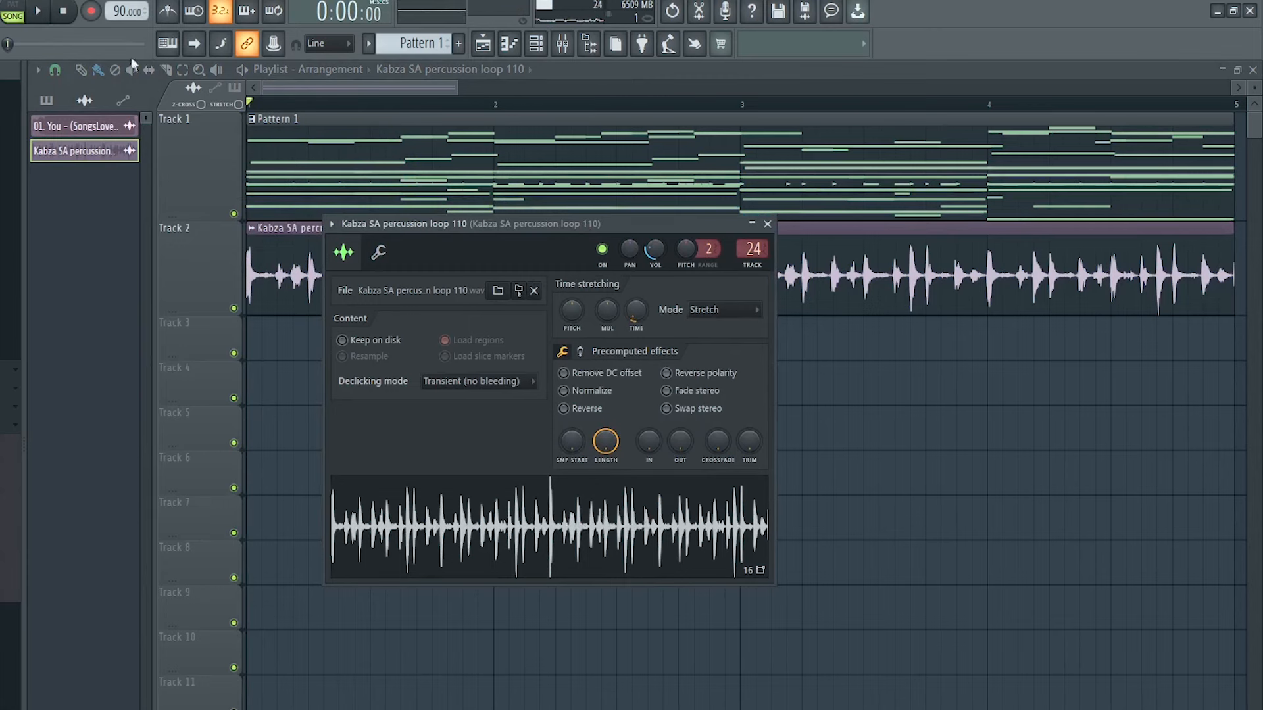
{"action": "left_click", "coordinate": [767, 224]}
{"action": "scroll", "coordinate": [1138, 220], "scroll_direction": "down", "scroll_amount": 3}
{"action": "key", "text": "space"}
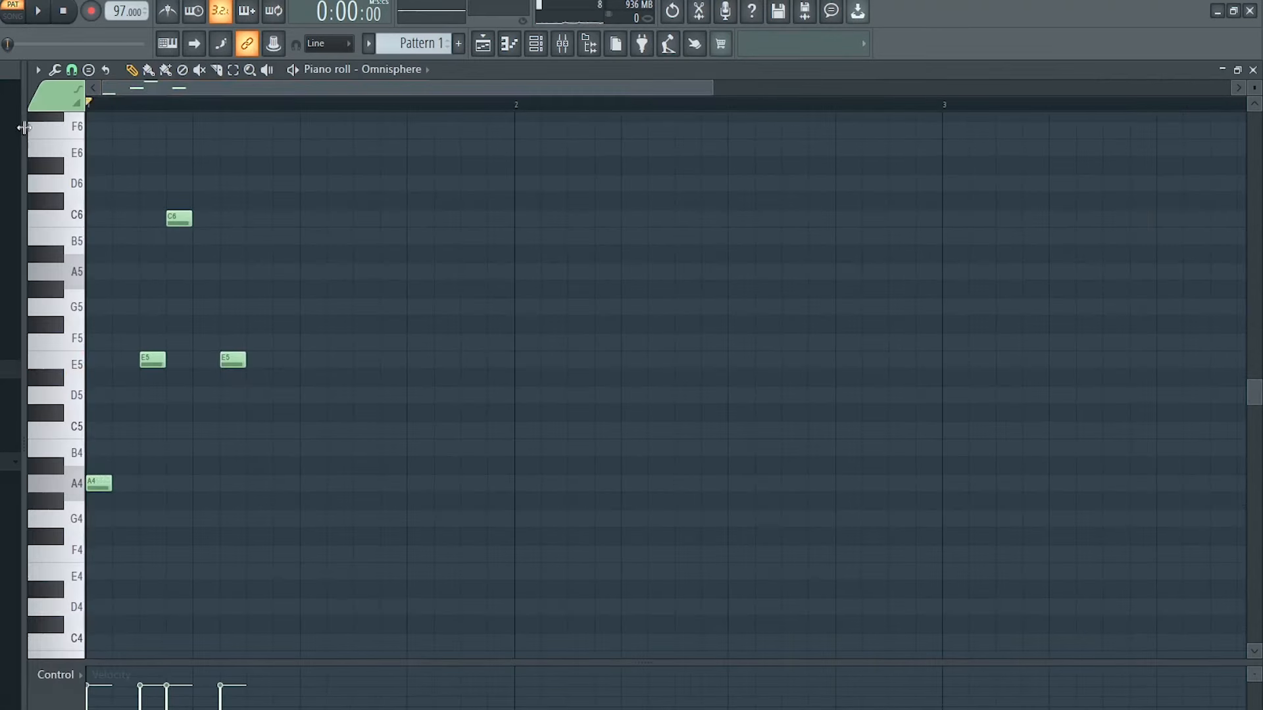
Move the first E5 note of the Omnisphere arpeggio one step earlier, directly after A4, and play it back
{"action": "scroll", "coordinate": [112, 108], "scroll_direction": "up", "scroll_amount": 3}
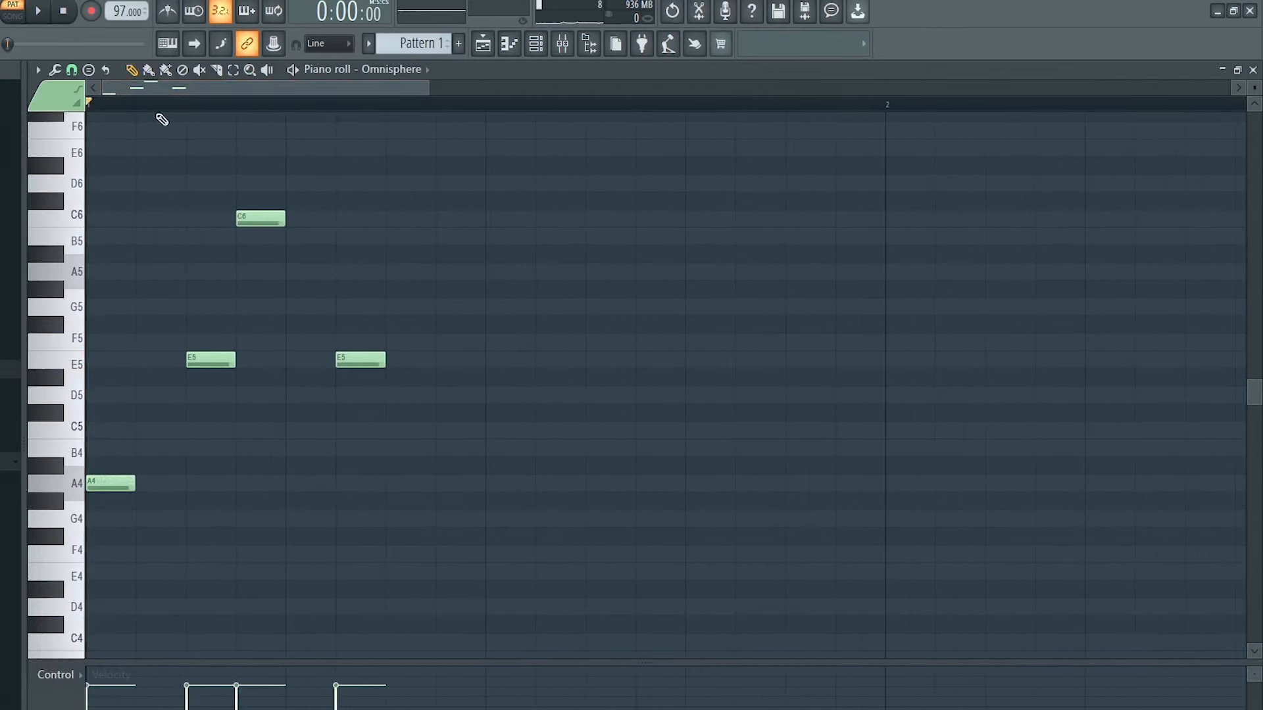
{"action": "scroll", "coordinate": [161, 115], "scroll_direction": "up", "scroll_amount": 2}
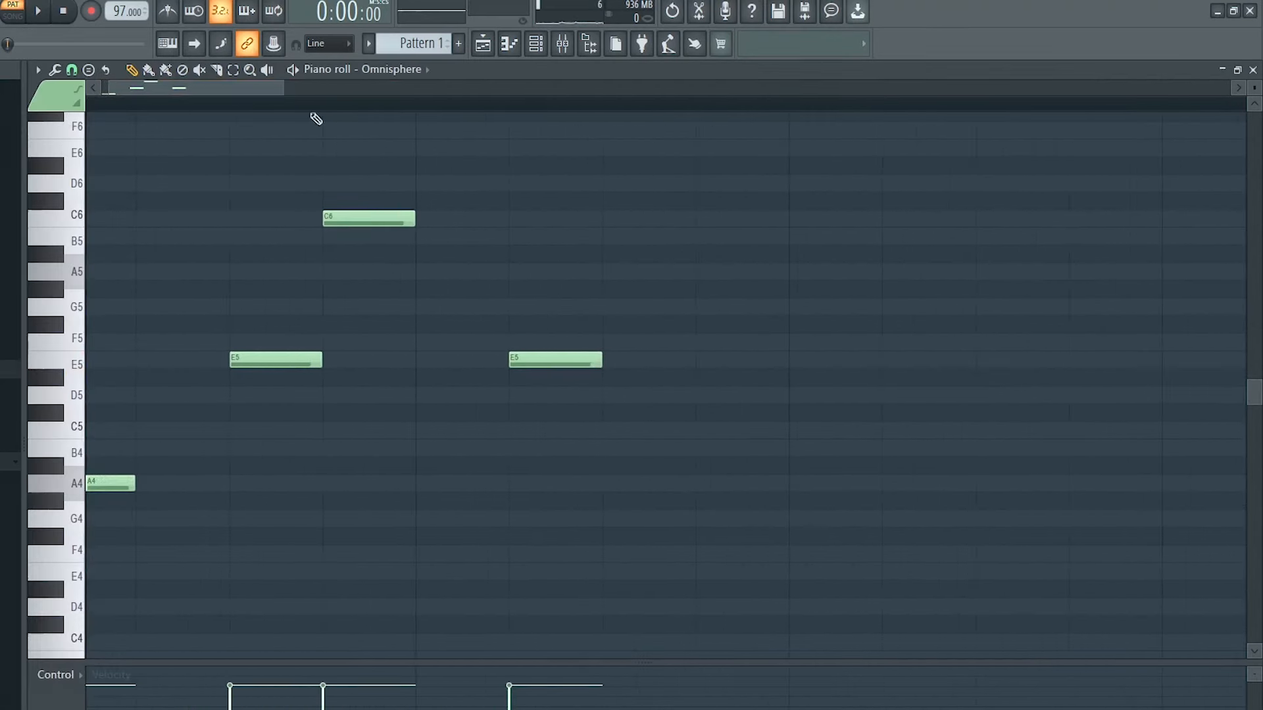
{"action": "left_click_drag", "start_coordinate": [241, 94], "coordinate": [230, 96]}
{"action": "key", "text": "space"}
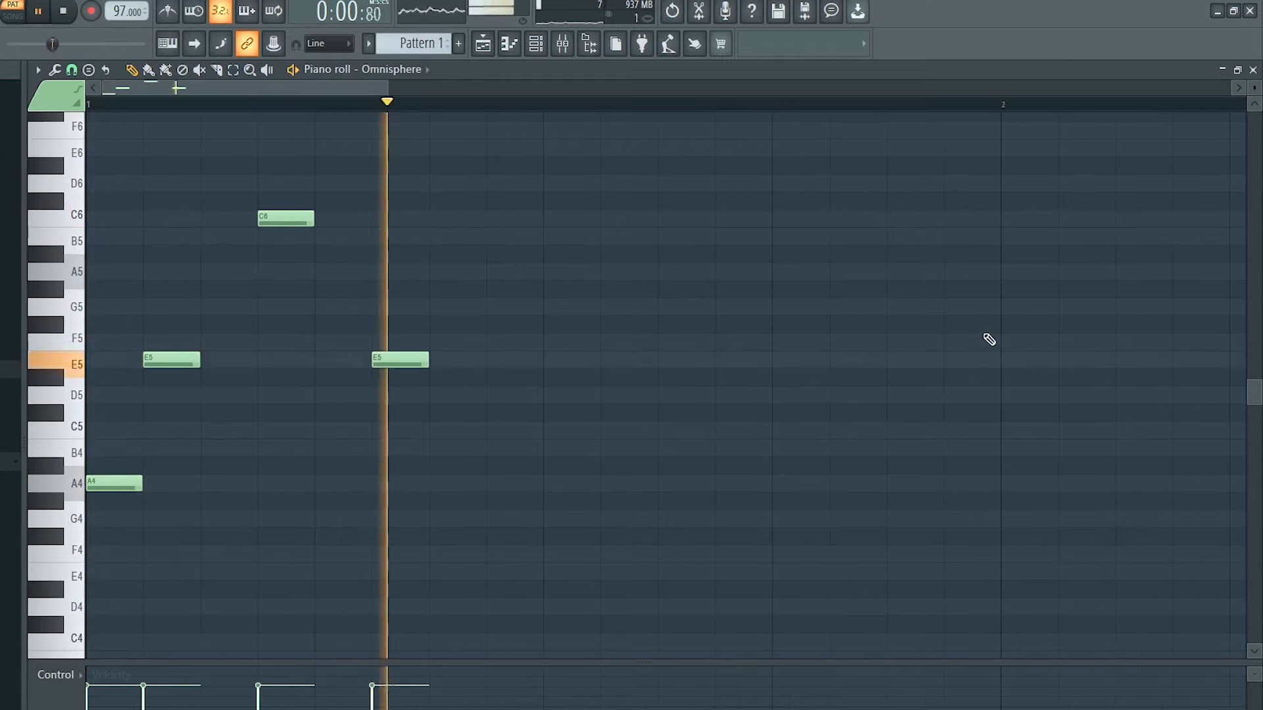
Duplicate the A4–E5–C6–E5 arpeggio back to back for four repetitions across bars 1 and 2, and play it
{"action": "left_click_drag", "start_coordinate": [536, 533], "coordinate": [77, 179]}
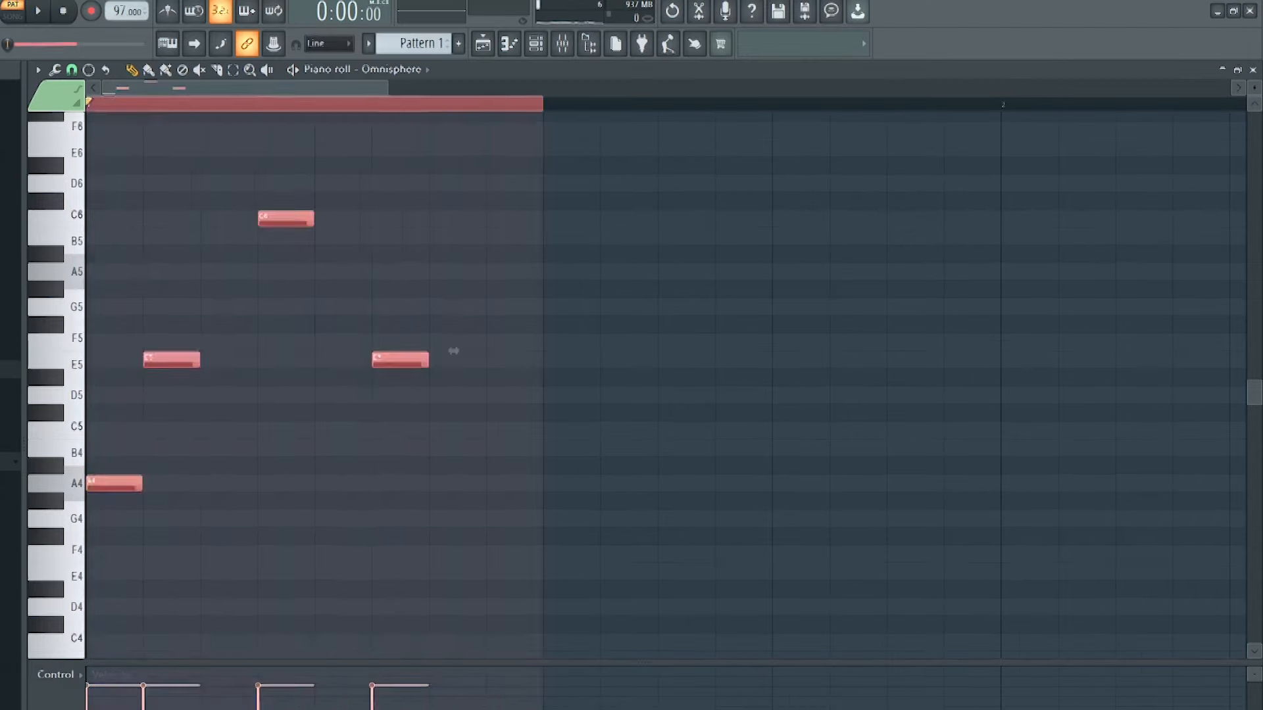
{"action": "key", "text": "ctrl+b"}
{"action": "key", "text": "ctrl+b"}
{"action": "scroll", "coordinate": [410, 106], "scroll_direction": "down", "scroll_amount": 3}
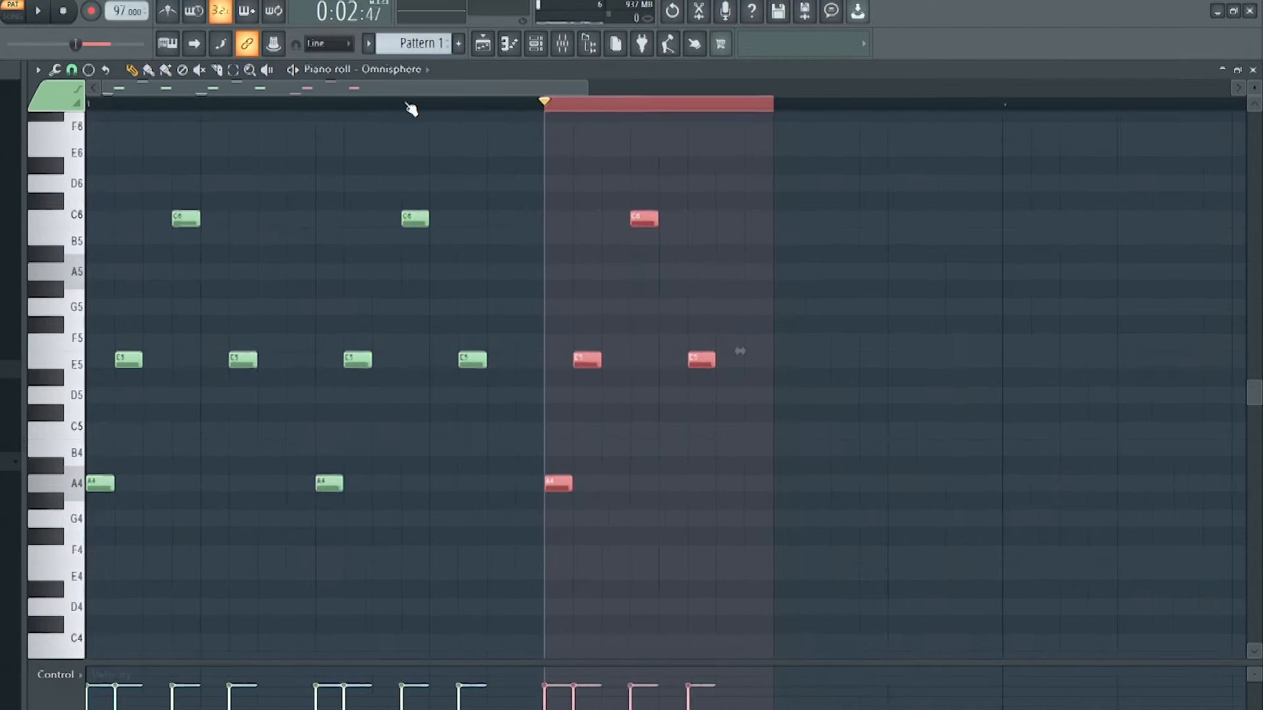
{"action": "key", "text": "space"}
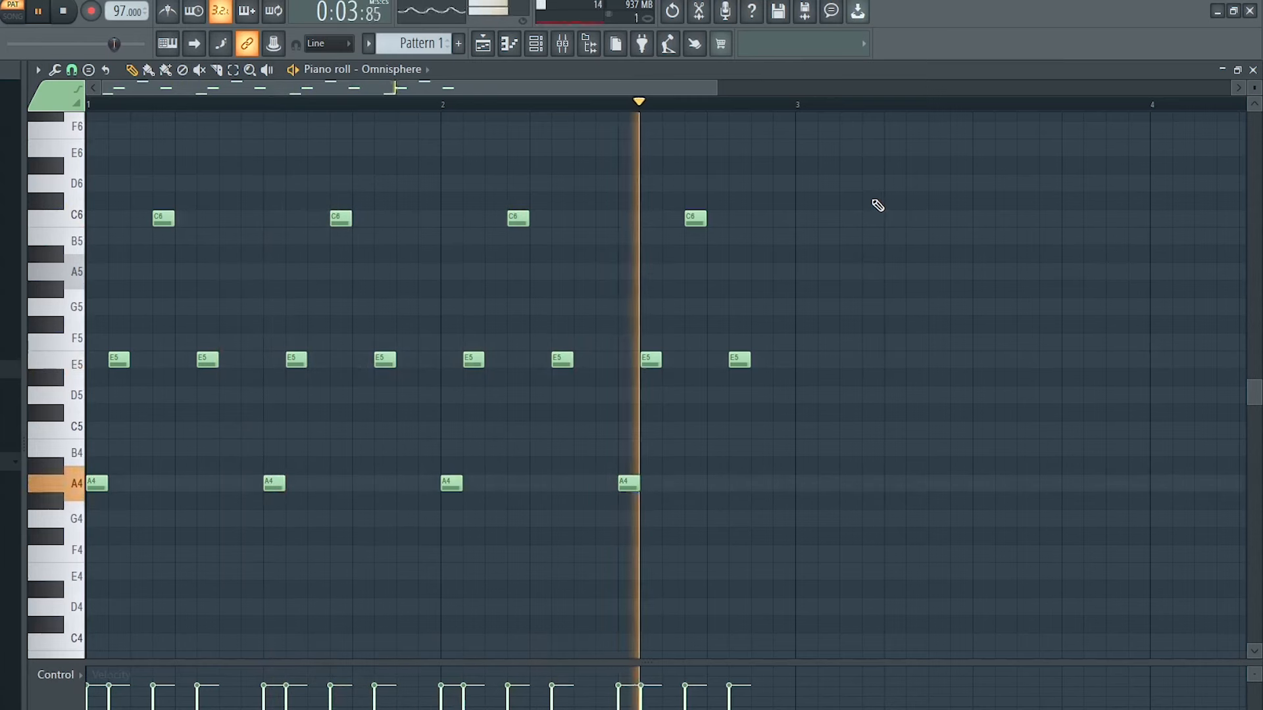
{"action": "key", "text": "space"}
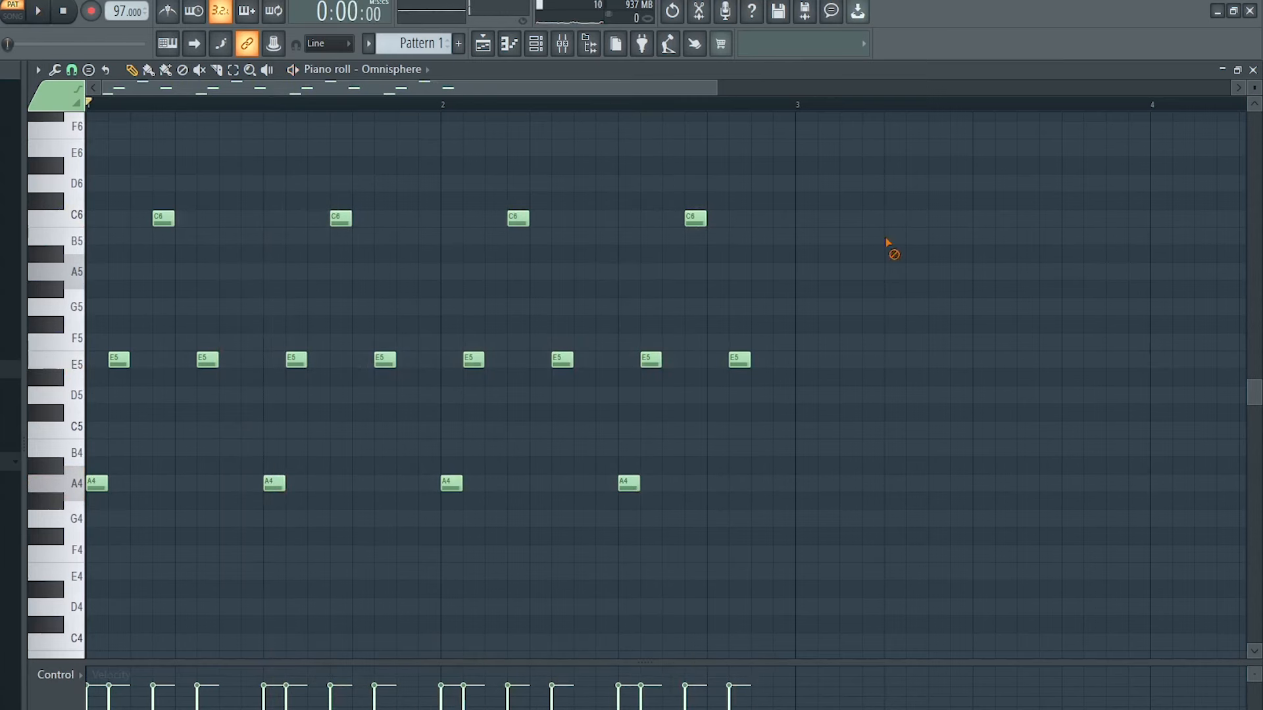
Lengthen the arpeggio notes, hold each A4 for half a bar, and delay the upper notes in every second repetition
{"action": "key", "text": "ctrl+l"}
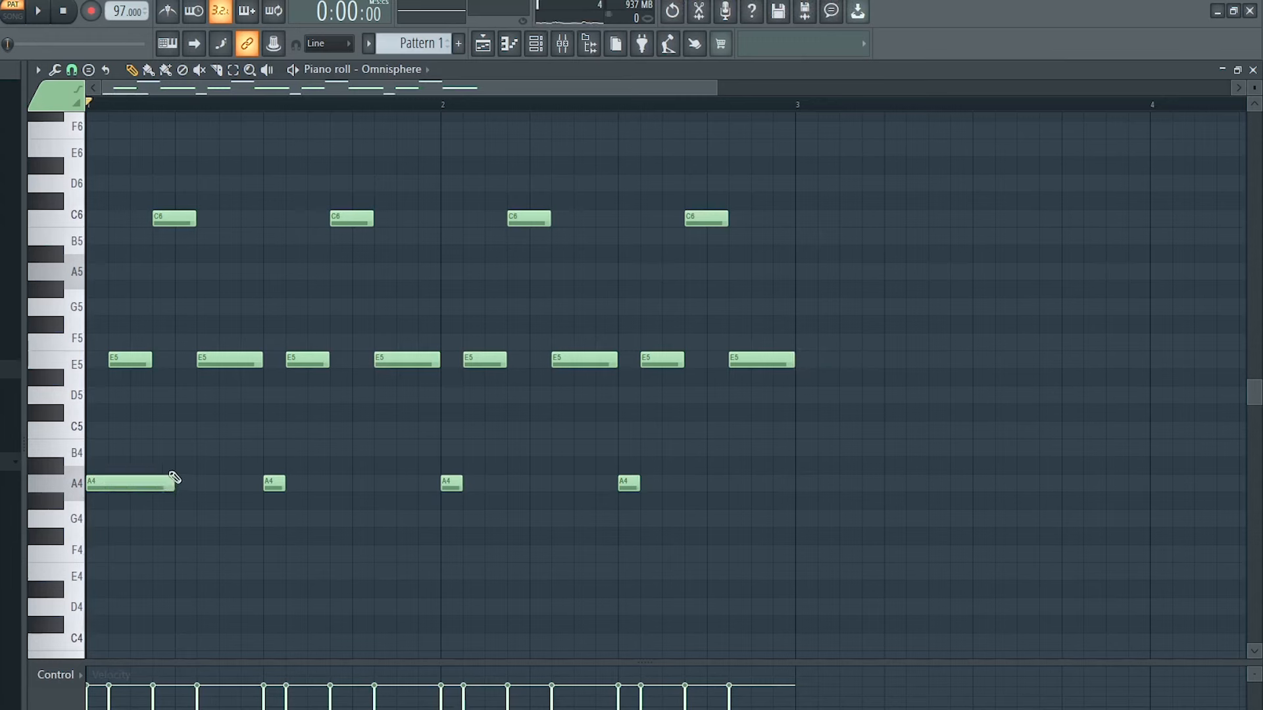
{"action": "key", "text": "ctrl+l"}
{"action": "left_click", "coordinate": [328, 361]}
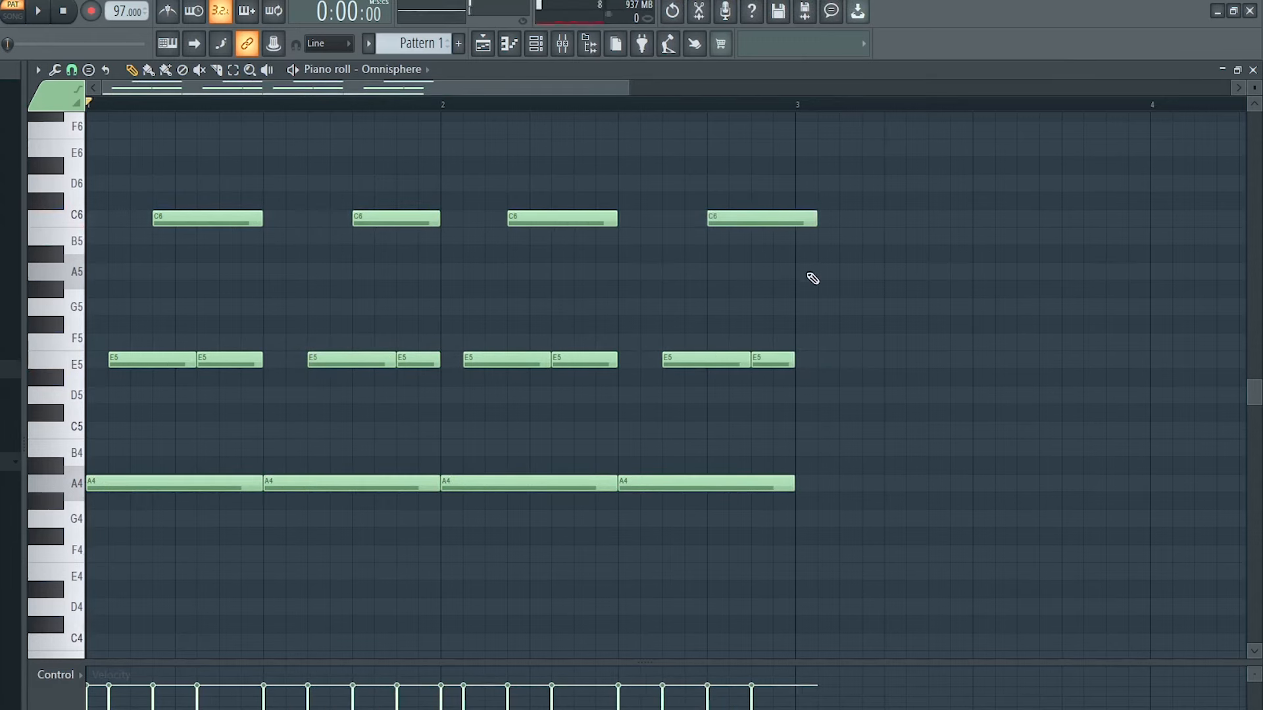
{"action": "key", "text": "space"}
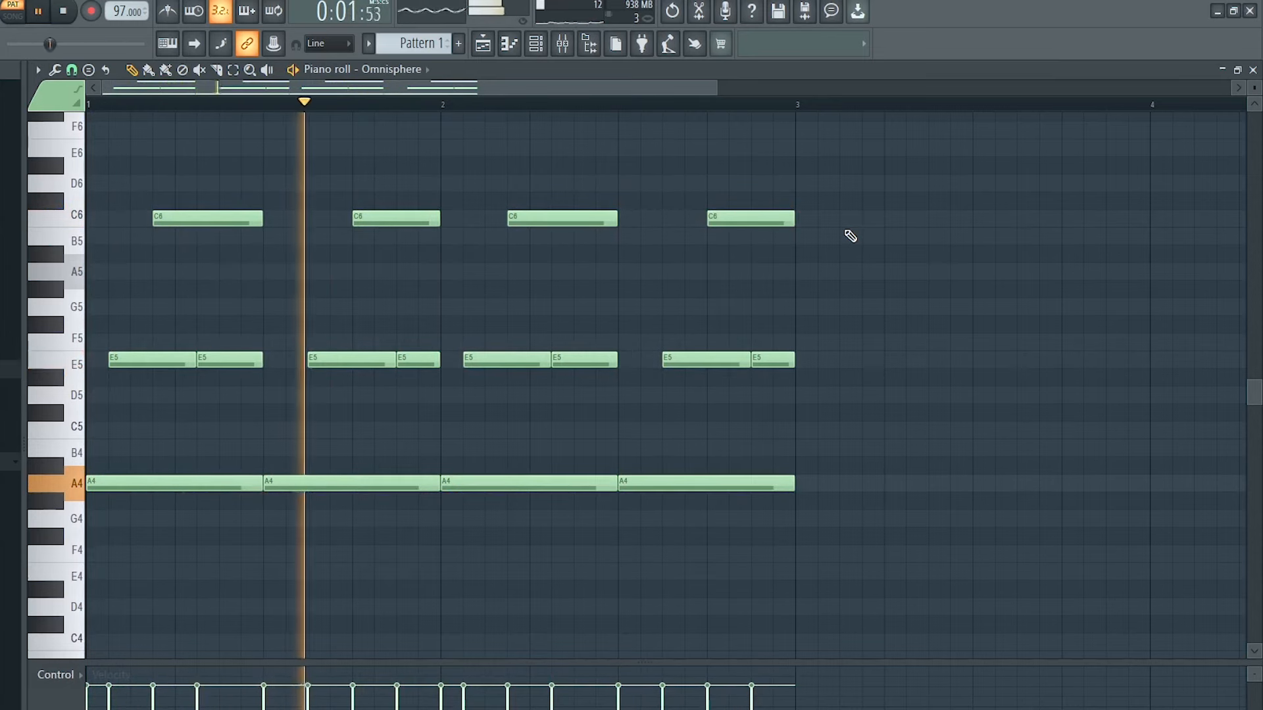
{"action": "key", "text": "space"}
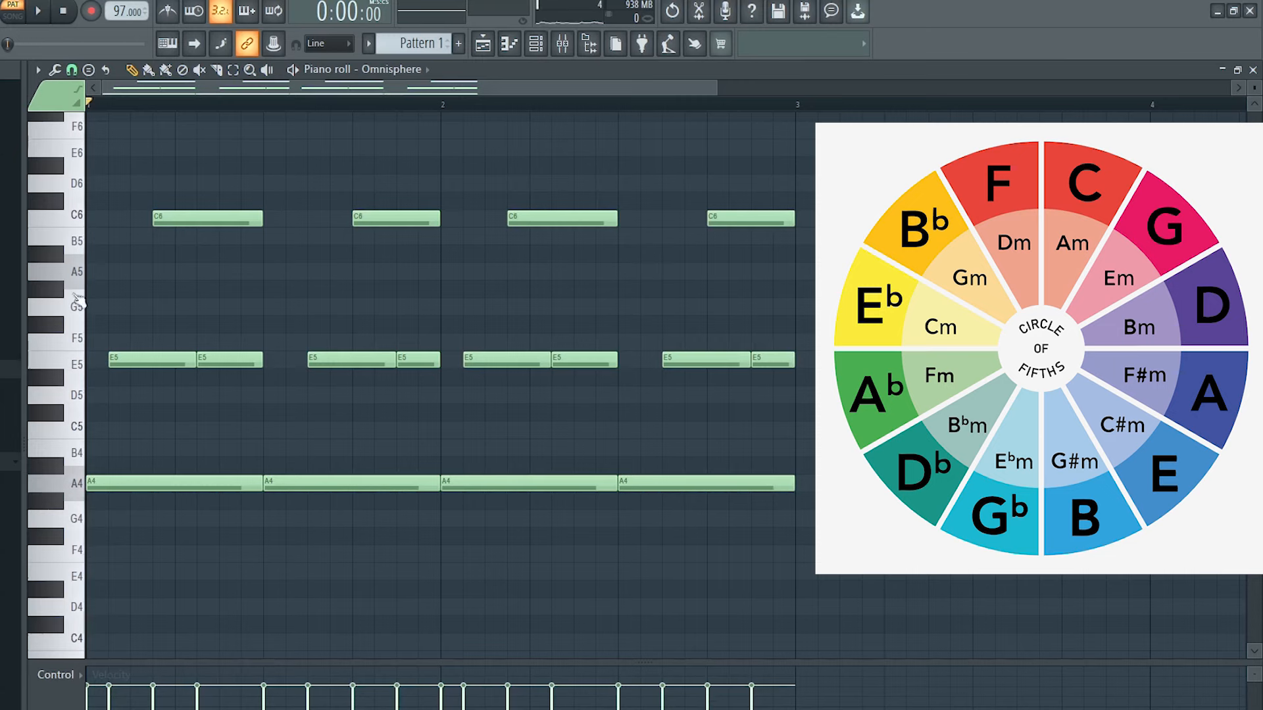
Transpose the arpeggio in bar 1's second half to F4, C5 and A5, and copy it over bar 2's second half
{"action": "left_click_drag", "start_coordinate": [319, 175], "coordinate": [429, 499]}
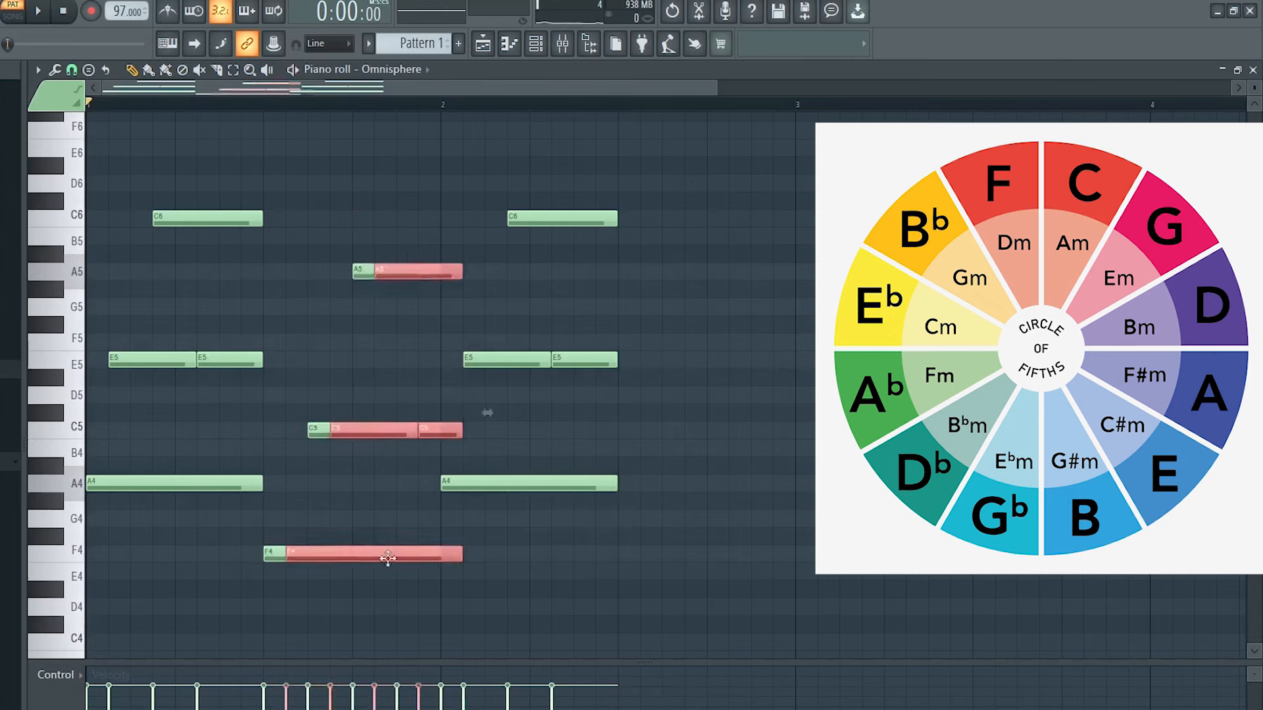
{"action": "left_click_drag", "start_coordinate": [386, 558], "coordinate": [705, 574]}
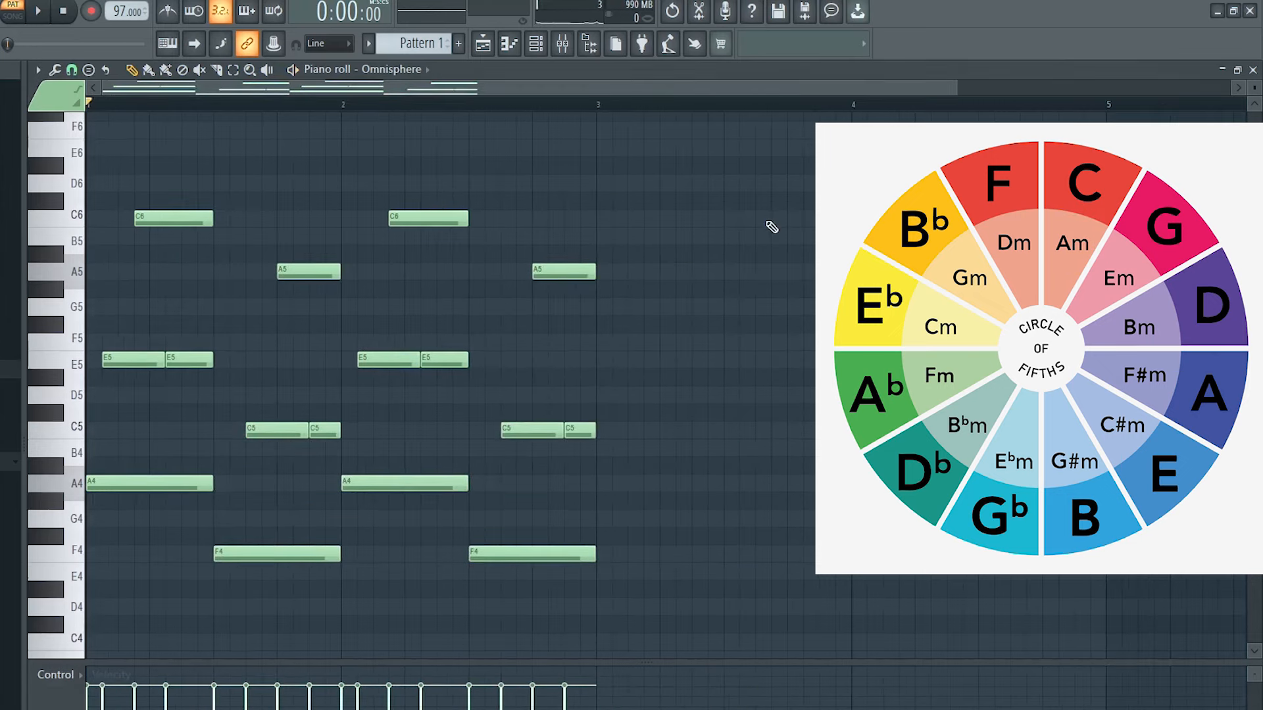
{"action": "key", "text": "space"}
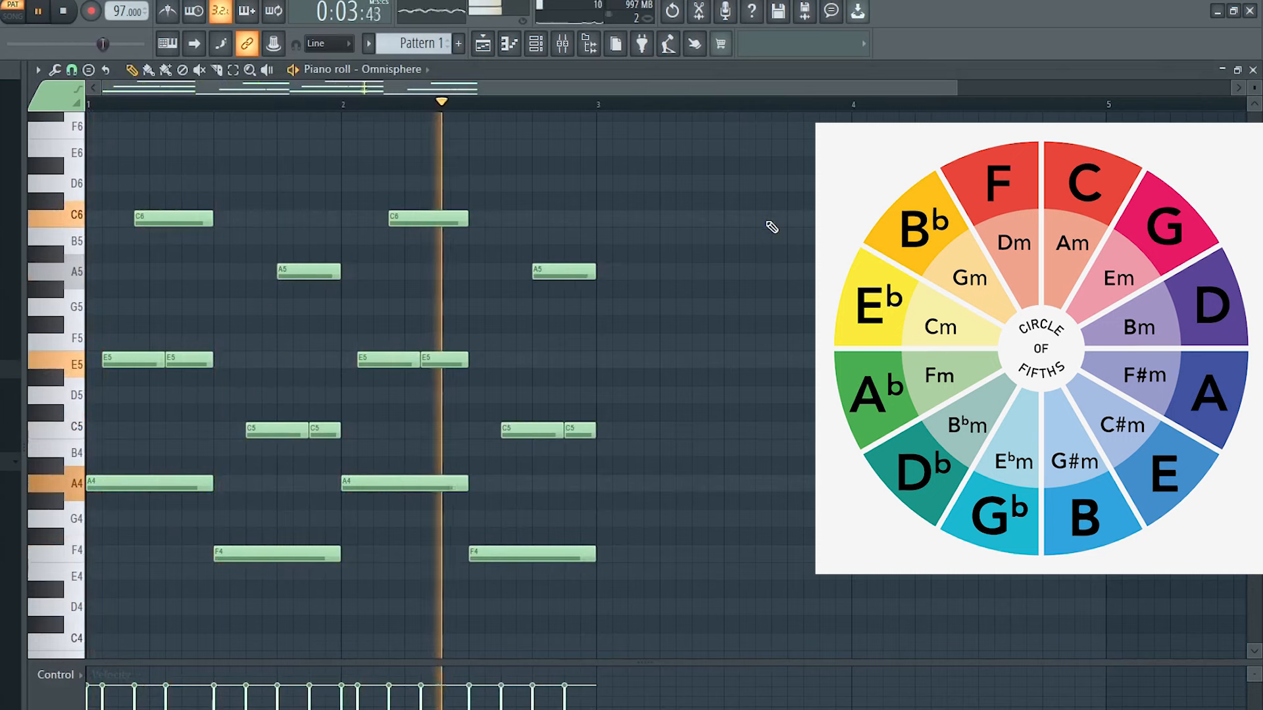
{"action": "key", "text": "space"}
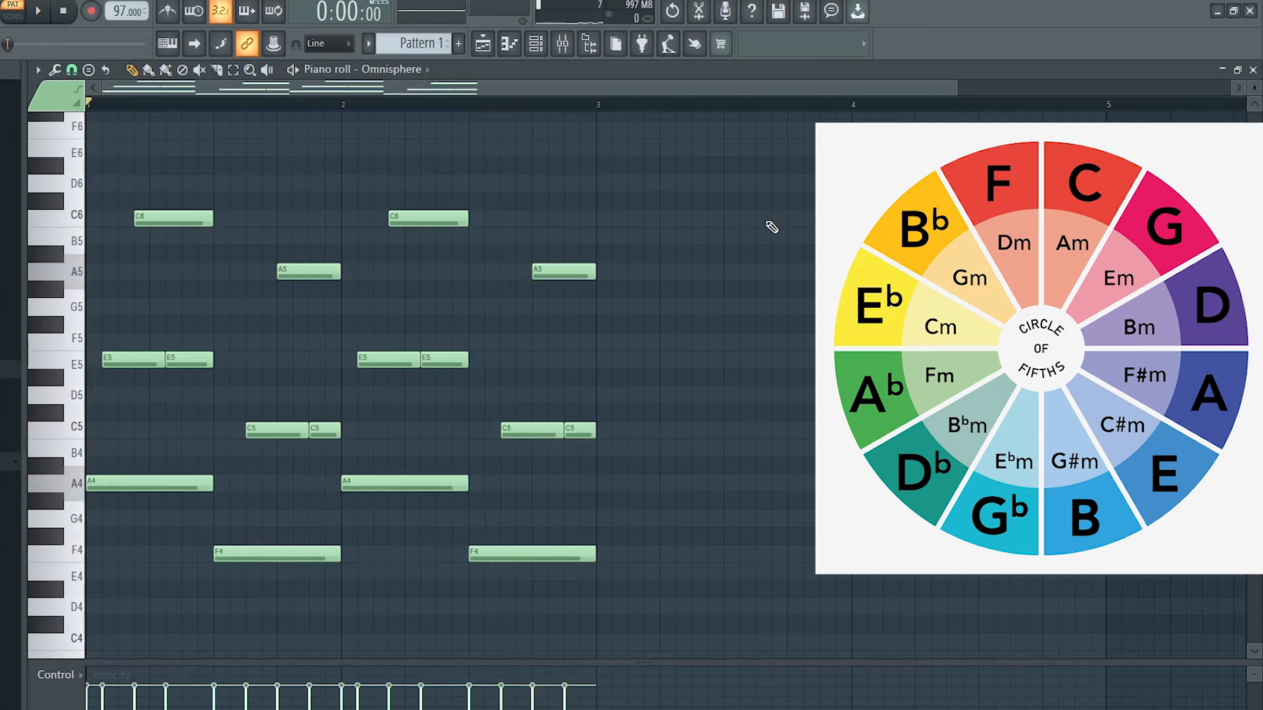
Raise the F arpeggios' A5 notes to C6 and first C5 notes to E5, and duplicate the whole two-bar phrase
{"action": "key", "text": "space"}
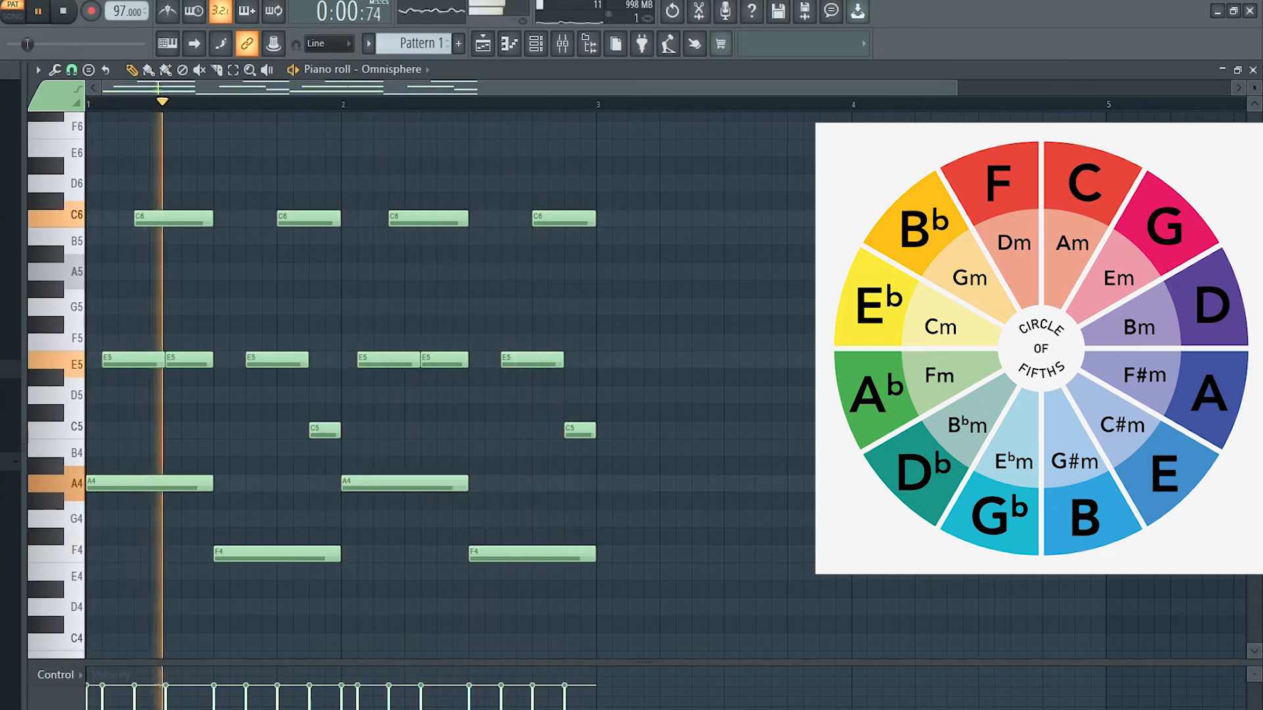
{"action": "key", "text": "space"}
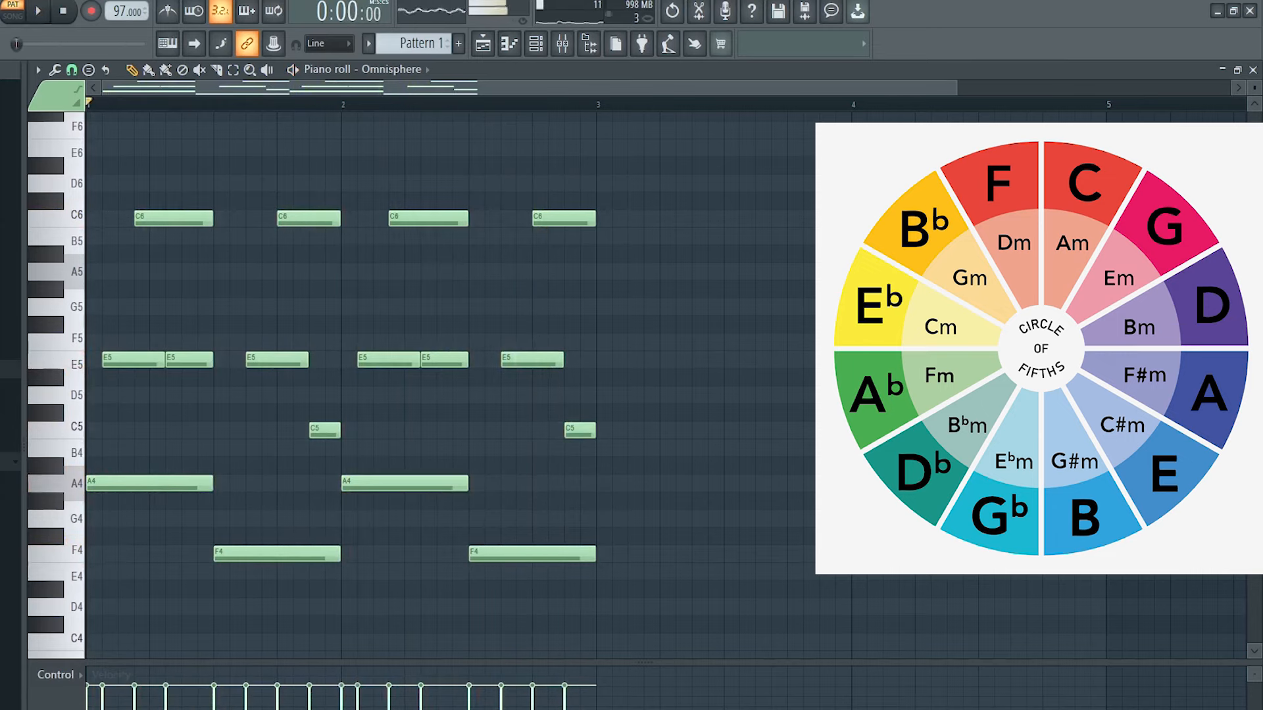
{"action": "left_click_drag", "start_coordinate": [126, 175], "coordinate": [691, 658]}
{"action": "scroll", "coordinate": [493, 107], "scroll_direction": "down", "scroll_amount": 2}
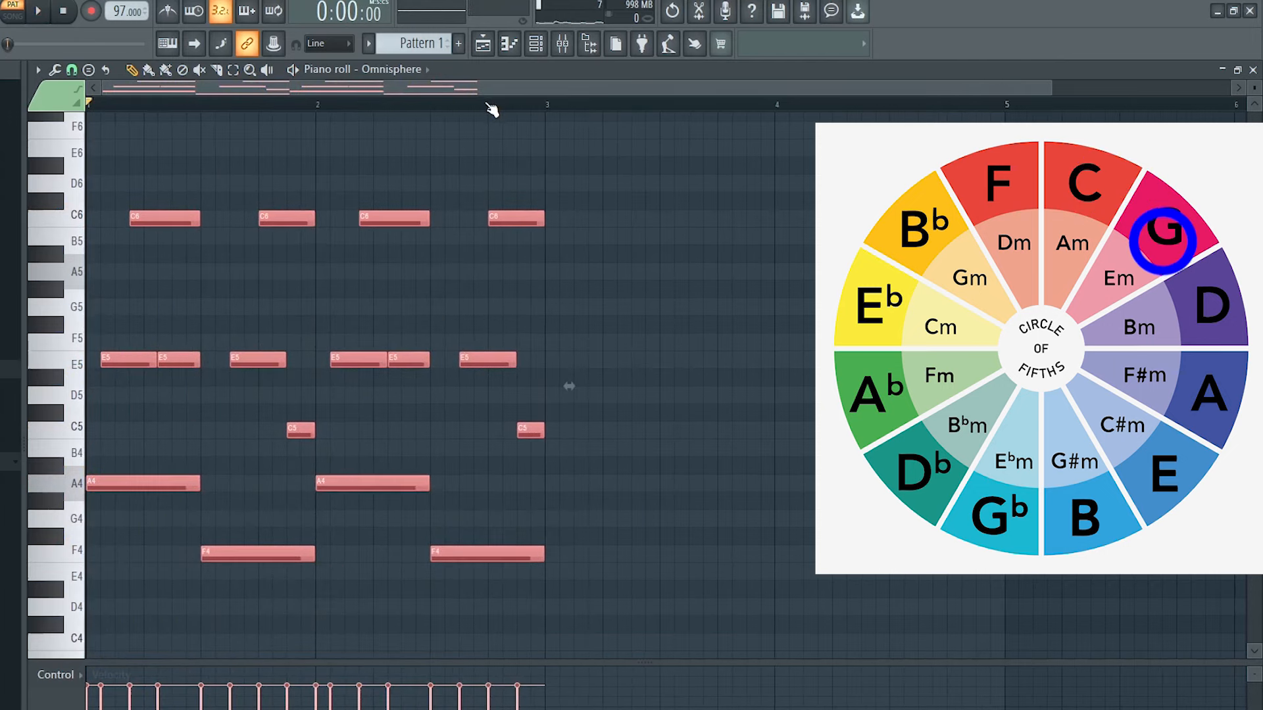
{"action": "key", "text": "ctrl+b"}
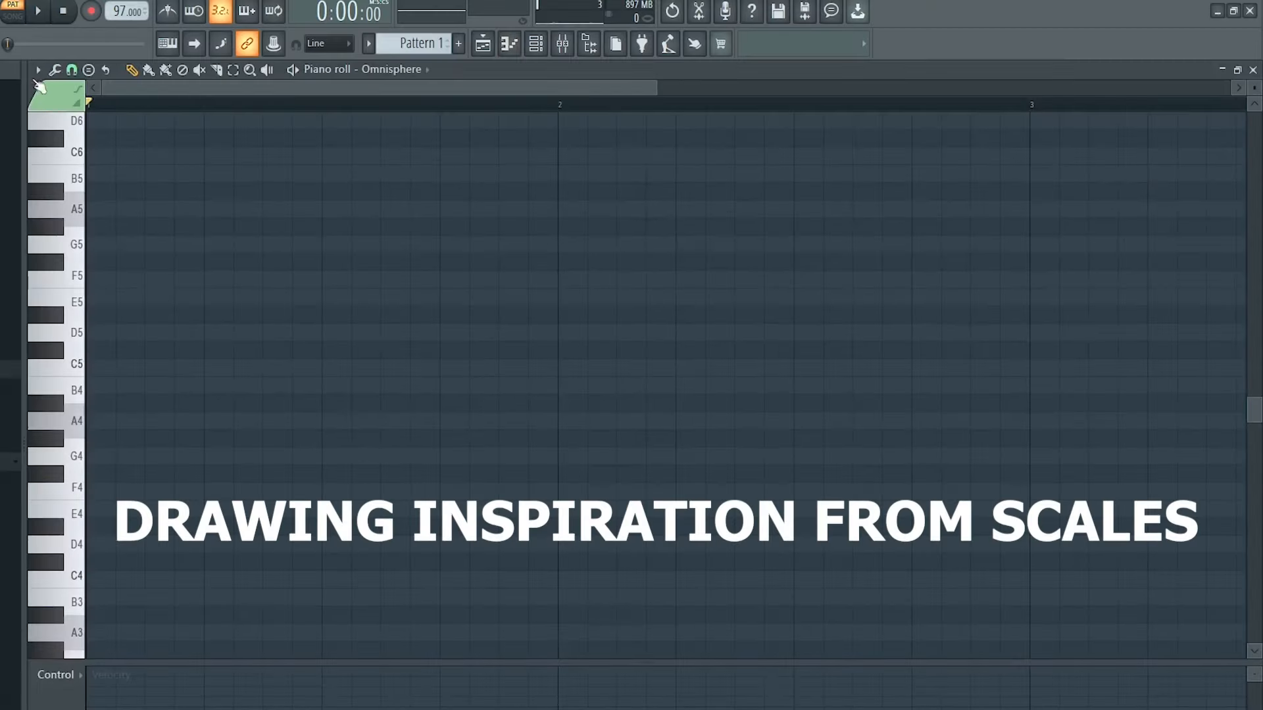
Review the piano roll's scale highlighting options and open the Sampler channel in the piano roll
{"action": "left_click", "coordinate": [38, 69]}
{"action": "mouse_move", "coordinate": [52, 149]}
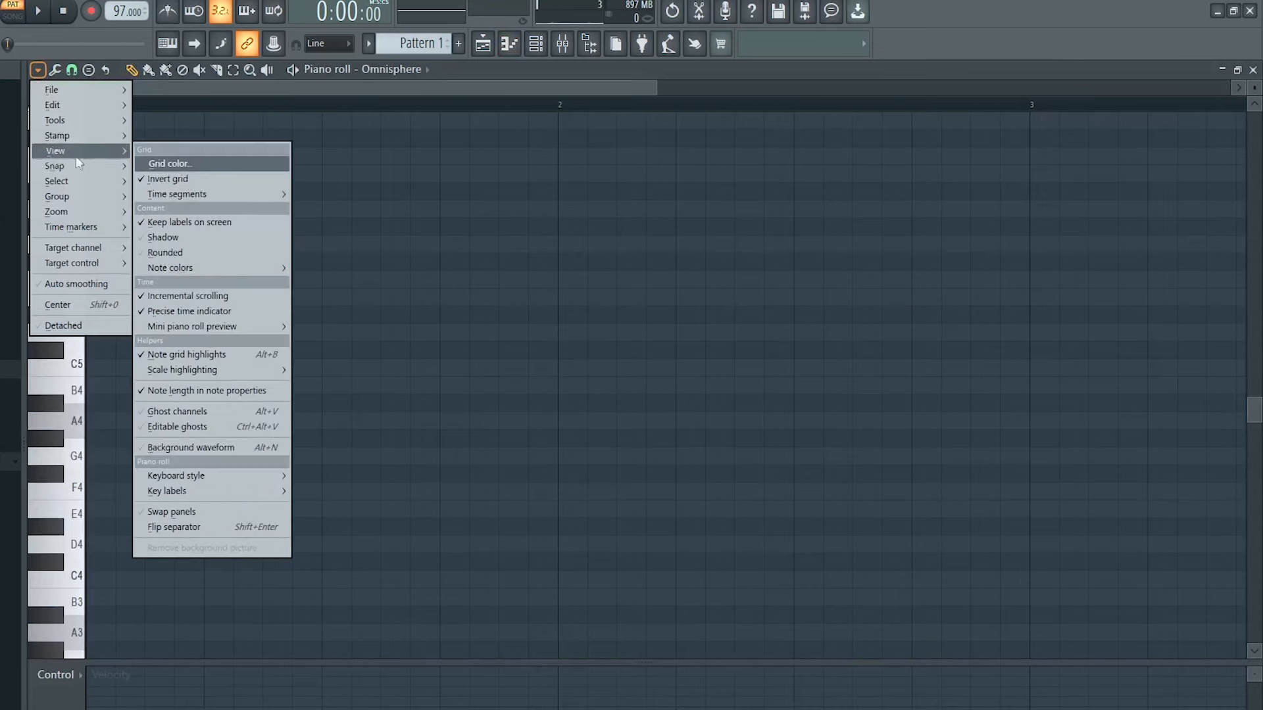
{"action": "mouse_move", "coordinate": [211, 370]}
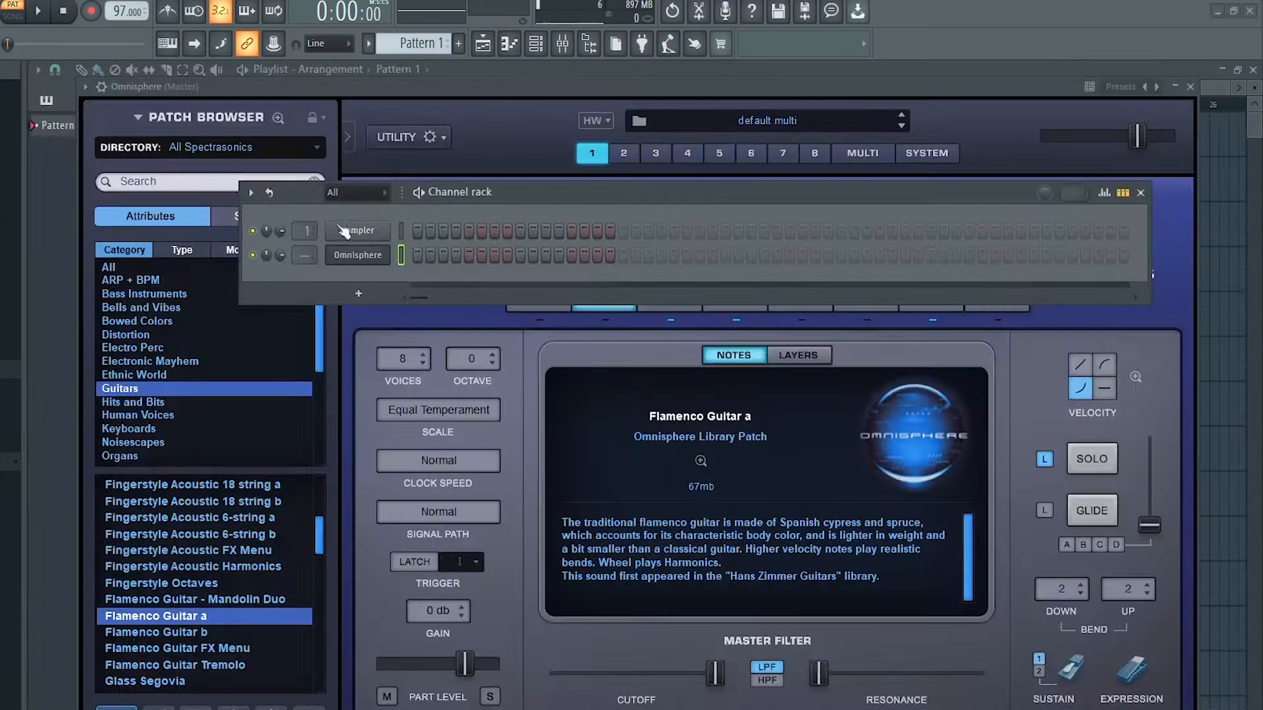
{"action": "right_click", "coordinate": [355, 231]}
{"action": "left_click", "coordinate": [426, 228]}
{"action": "left_click", "coordinate": [1141, 193]}
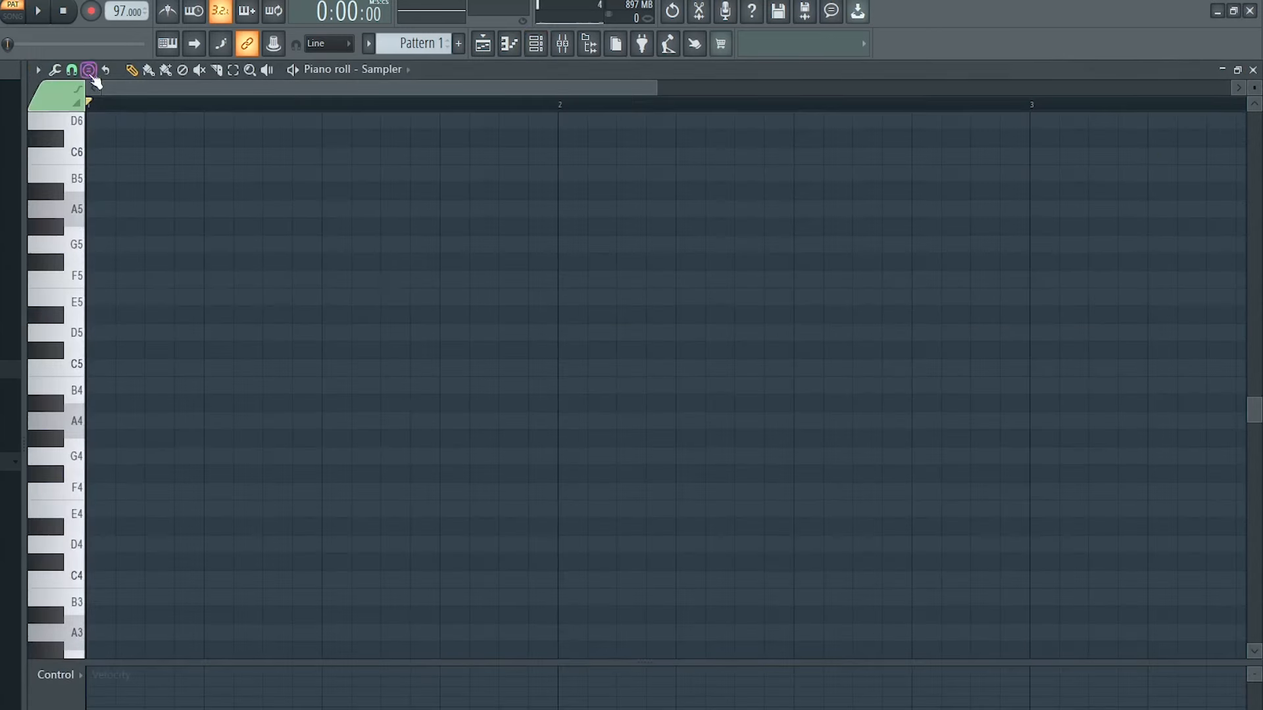
Stamp a natural minor scale from A2 to G3 at the start of bar 1 in the Sampler's piano roll
{"action": "left_click", "coordinate": [89, 74]}
{"action": "mouse_move", "coordinate": [88, 74]}
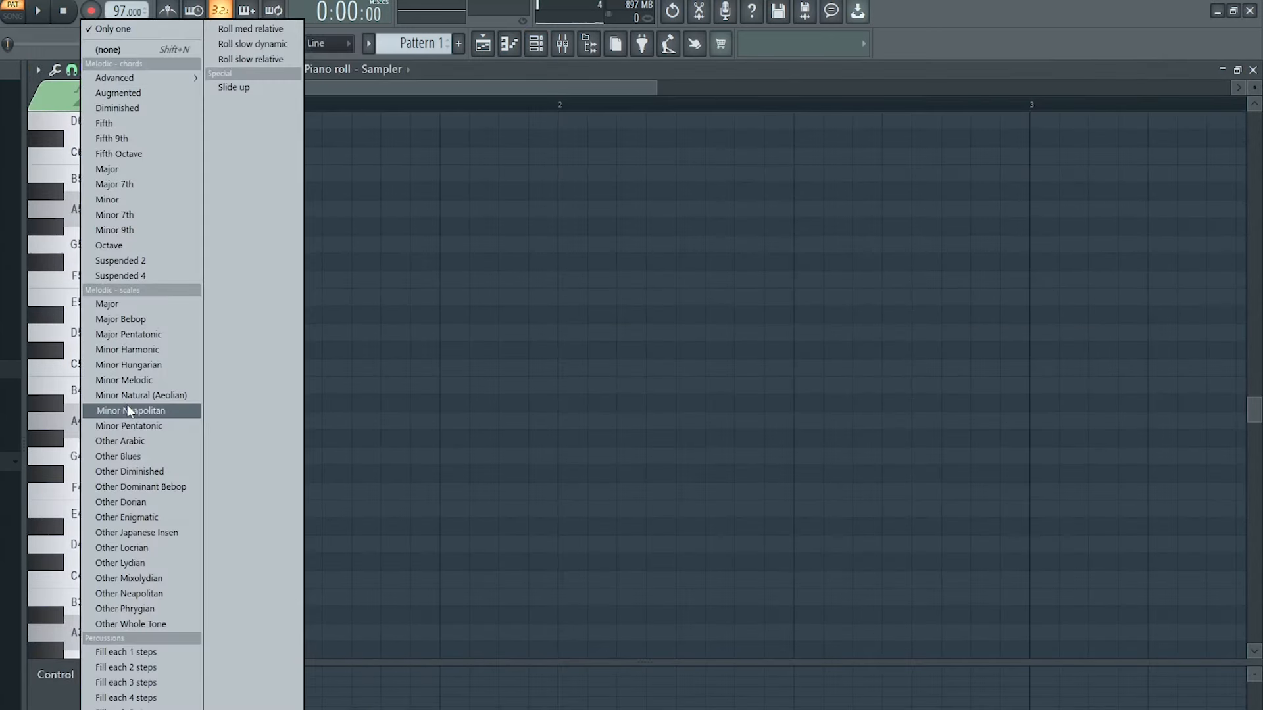
{"action": "left_click", "coordinate": [134, 35]}
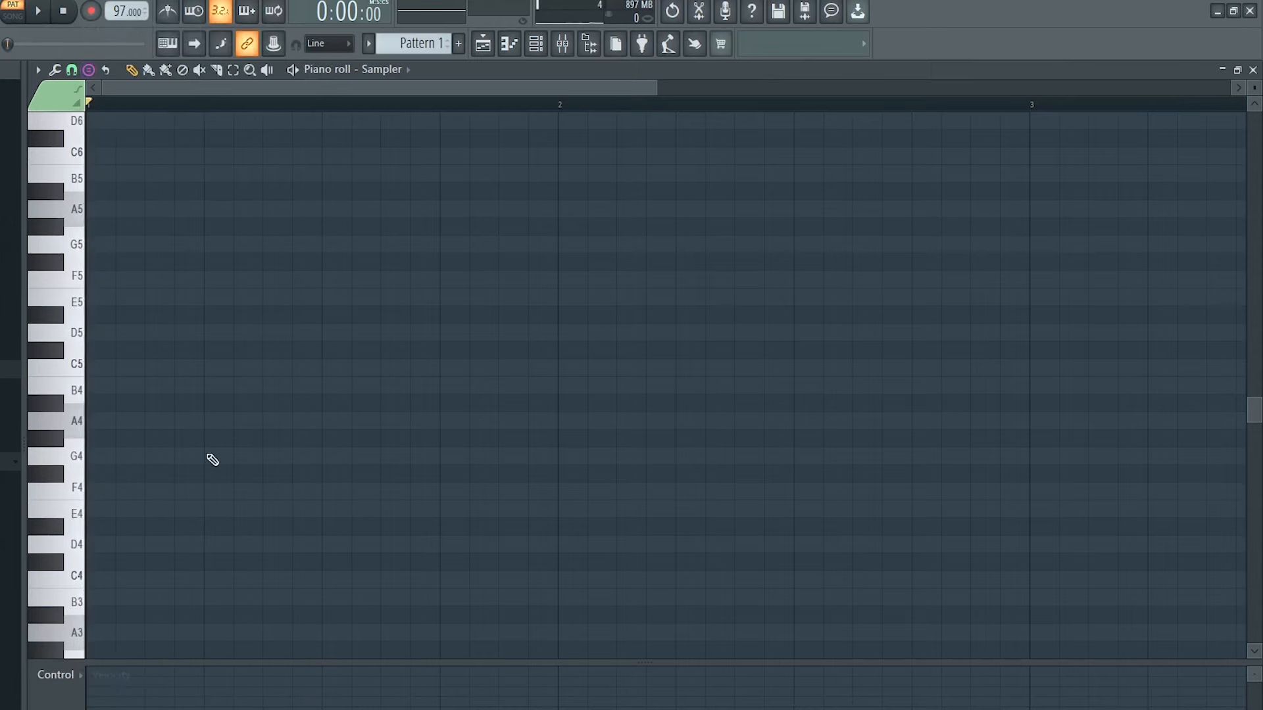
{"action": "scroll", "coordinate": [213, 460], "scroll_direction": "down", "scroll_amount": 3}
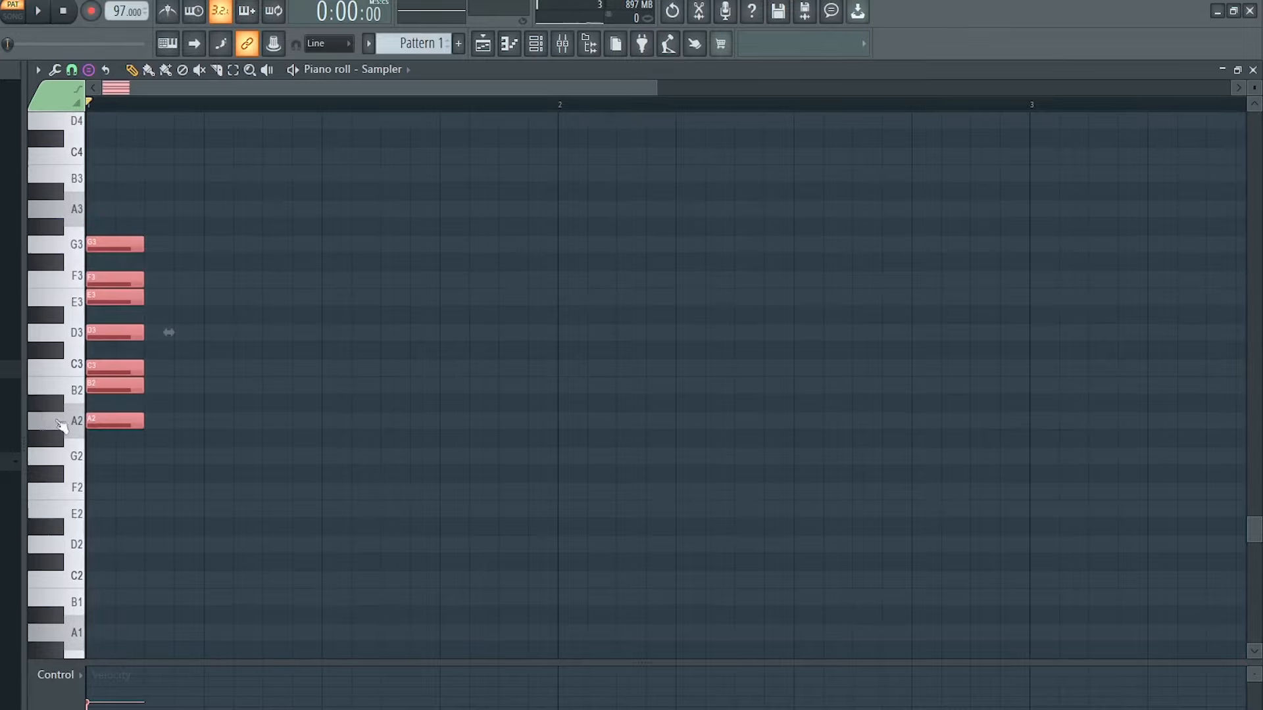
Lengthen the stamped A minor scale notes to one full bar and repeat the natural minor stamp through the octaves above
{"action": "left_click_drag", "start_coordinate": [141, 421], "coordinate": [556, 421]}
{"action": "scroll", "coordinate": [127, 372], "scroll_direction": "up", "scroll_amount": 3}
{"action": "left_click", "coordinate": [127, 370]}
{"action": "scroll", "coordinate": [127, 370], "scroll_direction": "up", "scroll_amount": 4}
{"action": "left_click", "coordinate": [127, 369]}
{"action": "scroll", "coordinate": [129, 372], "scroll_direction": "up", "scroll_amount": 4}
{"action": "left_click", "coordinate": [130, 371]}
{"action": "scroll", "coordinate": [134, 399], "scroll_direction": "up", "scroll_amount": 1}
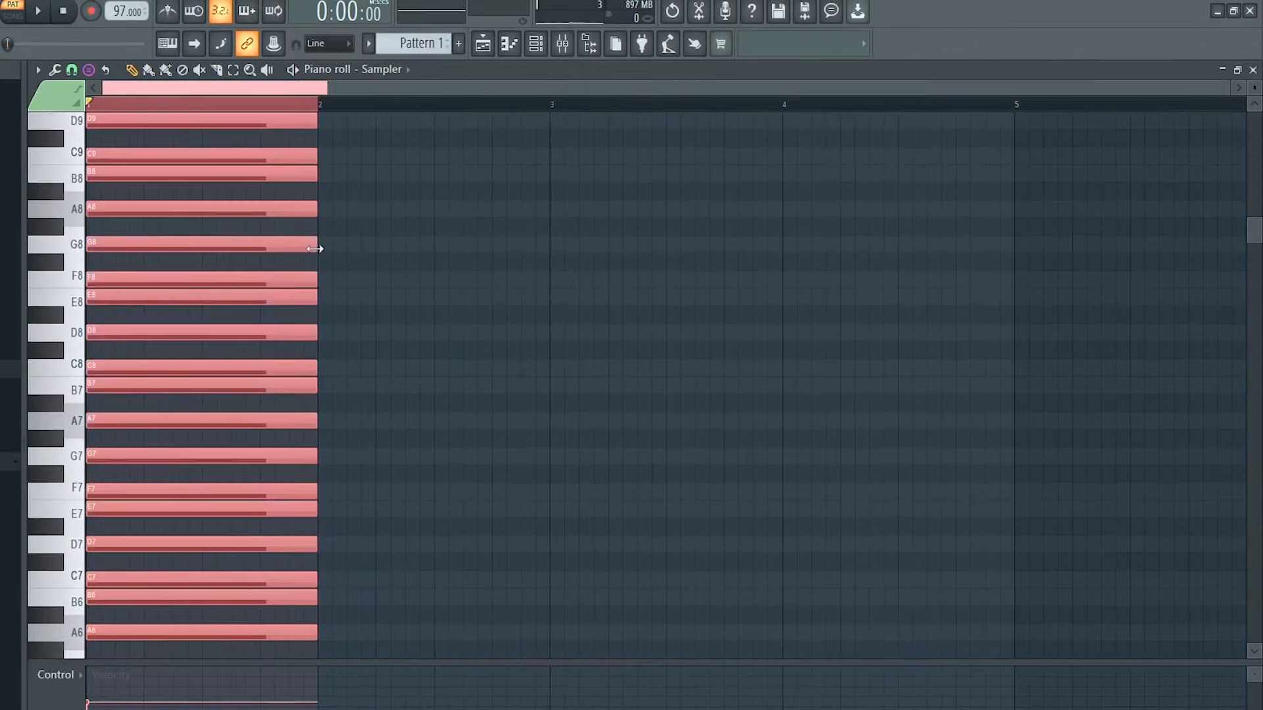
Stretch all the scale notes to the start of bar 5 and show ghost channels in the Omnisphere piano roll
{"action": "left_click_drag", "start_coordinate": [318, 241], "coordinate": [1016, 267]}
{"action": "key", "text": "ctrl+d"}
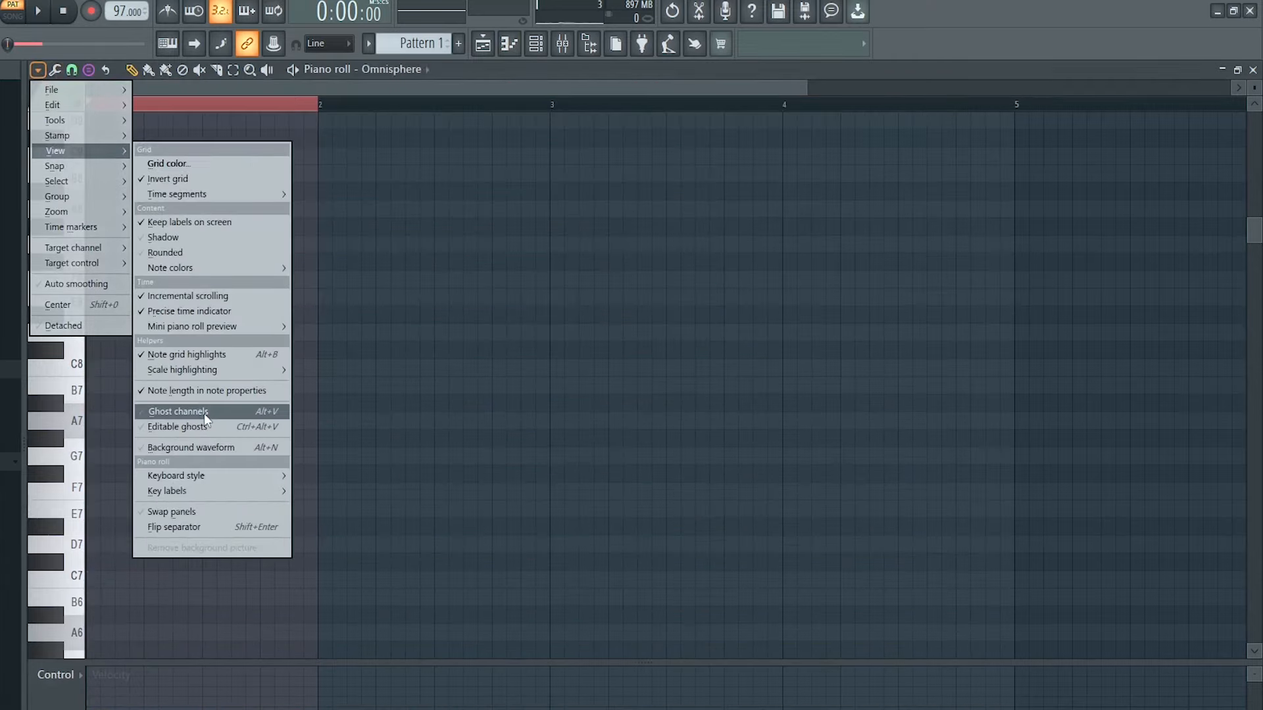
{"action": "left_click", "coordinate": [204, 412]}
{"action": "scroll", "coordinate": [194, 556], "scroll_direction": "down", "scroll_amount": 6}
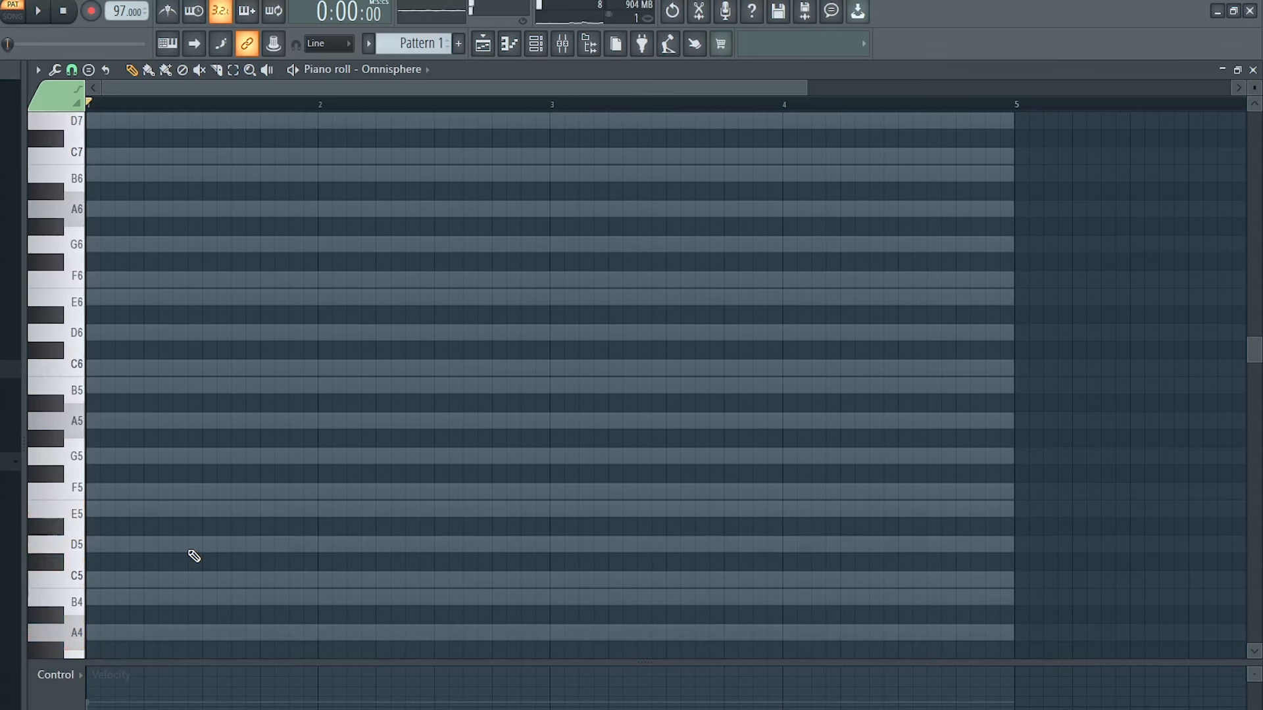
Write the melody A4, E5, C5, G4, D4 in bar 1, followed by F, C and E minor chords and E5 and F5 in bar 2
{"action": "key", "text": "space"}
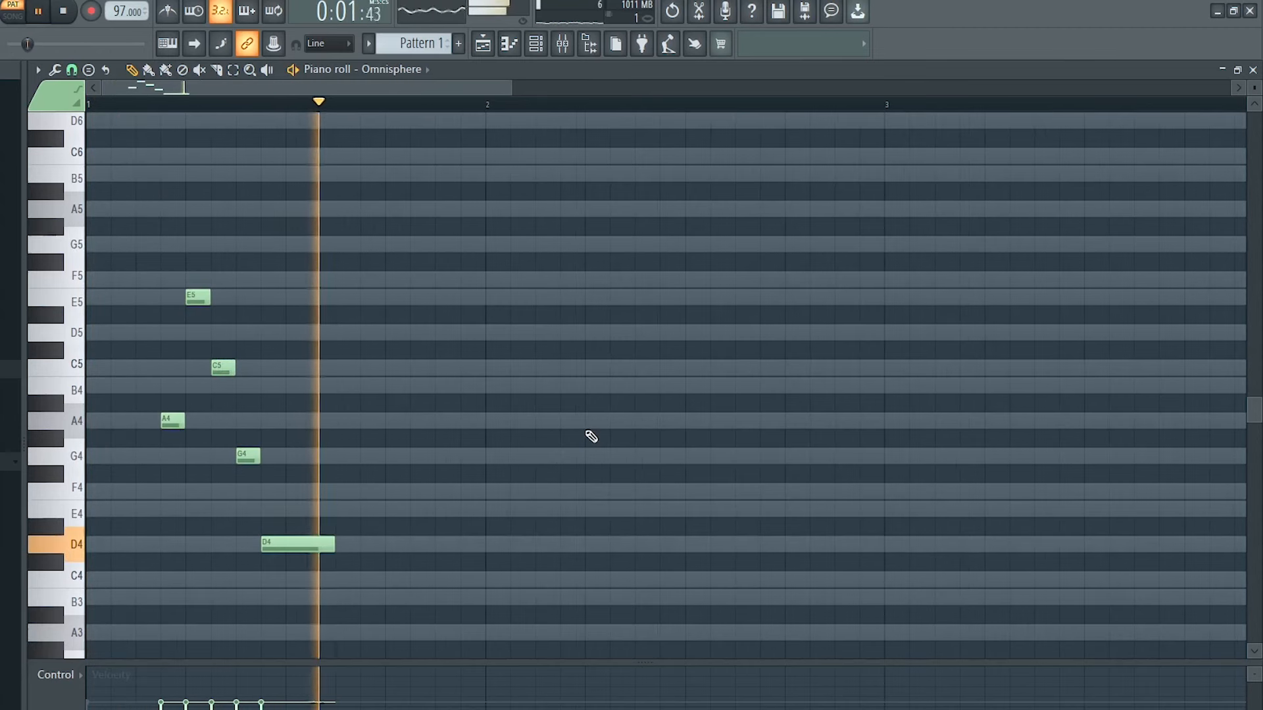
{"action": "key", "text": "space"}
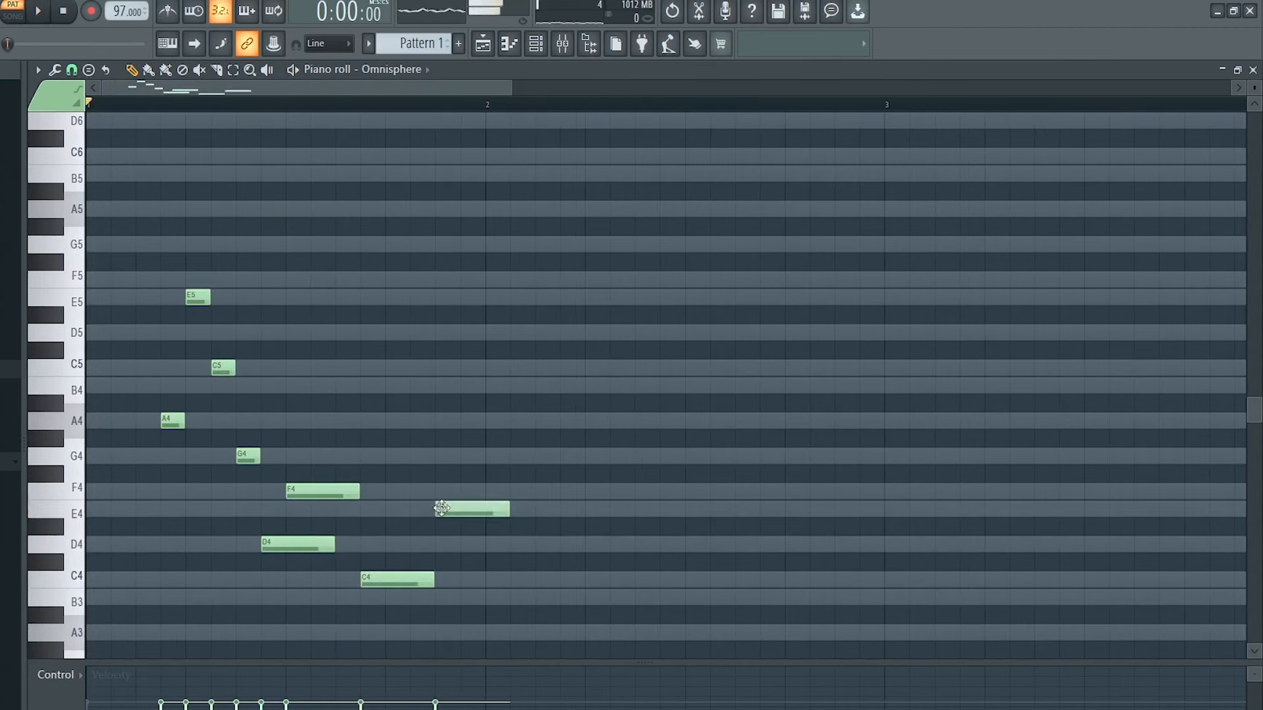
{"action": "key", "text": "space"}
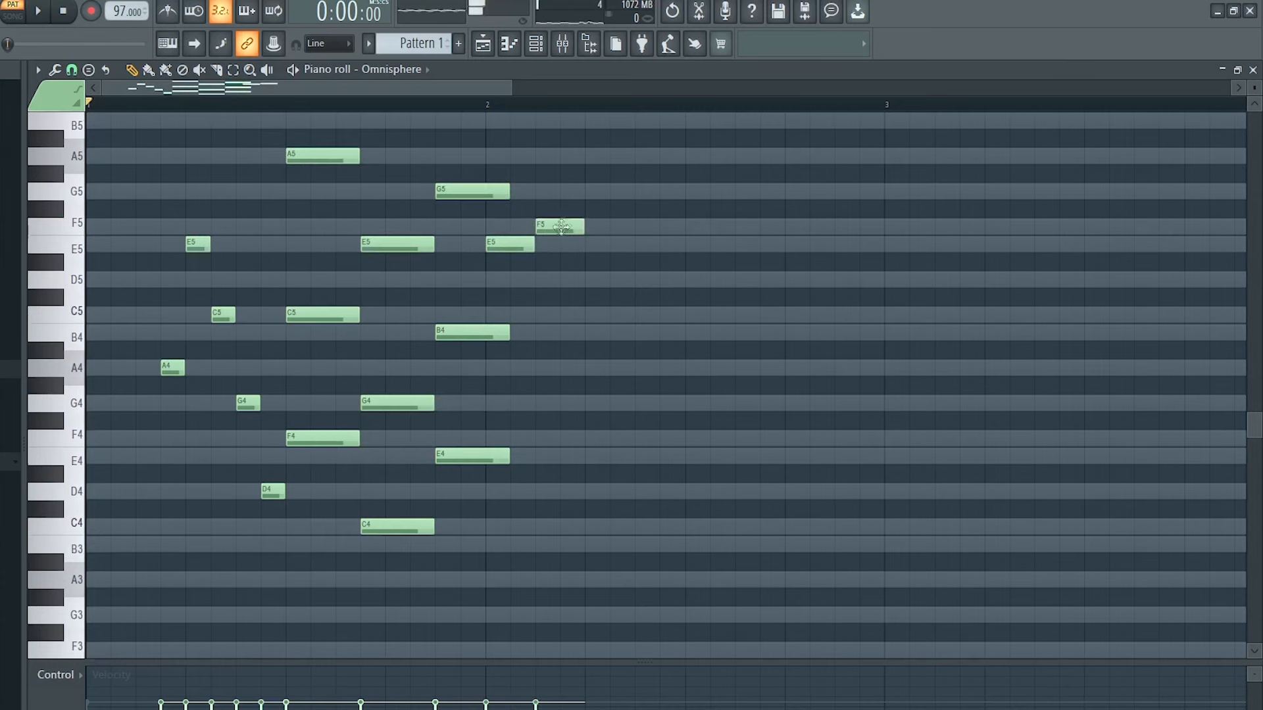
Complete bar 2 with D5 and B4 melody notes and a repeat of the three chords, holding its earlier E4 and B4 longer
{"action": "scroll", "coordinate": [659, 332], "scroll_direction": "down", "scroll_amount": 1, "text": "ctrl"}
{"action": "left_click", "coordinate": [602, 436]}
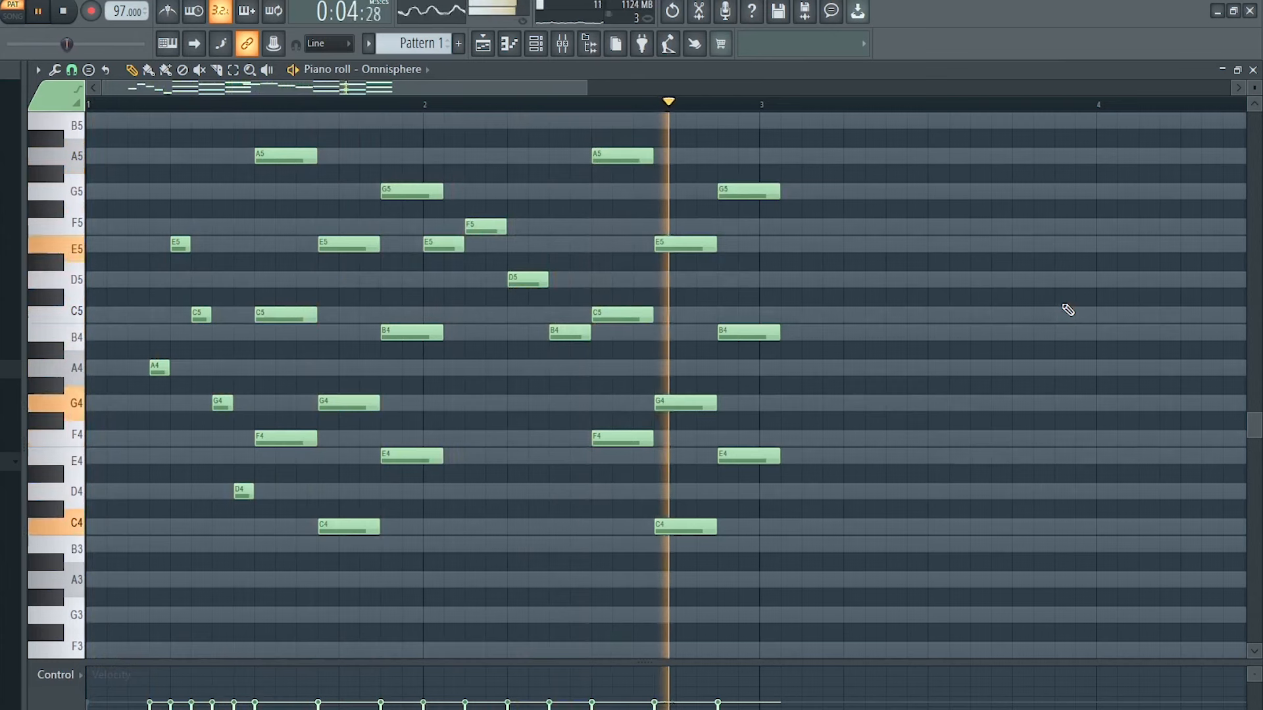
{"action": "key", "text": "space"}
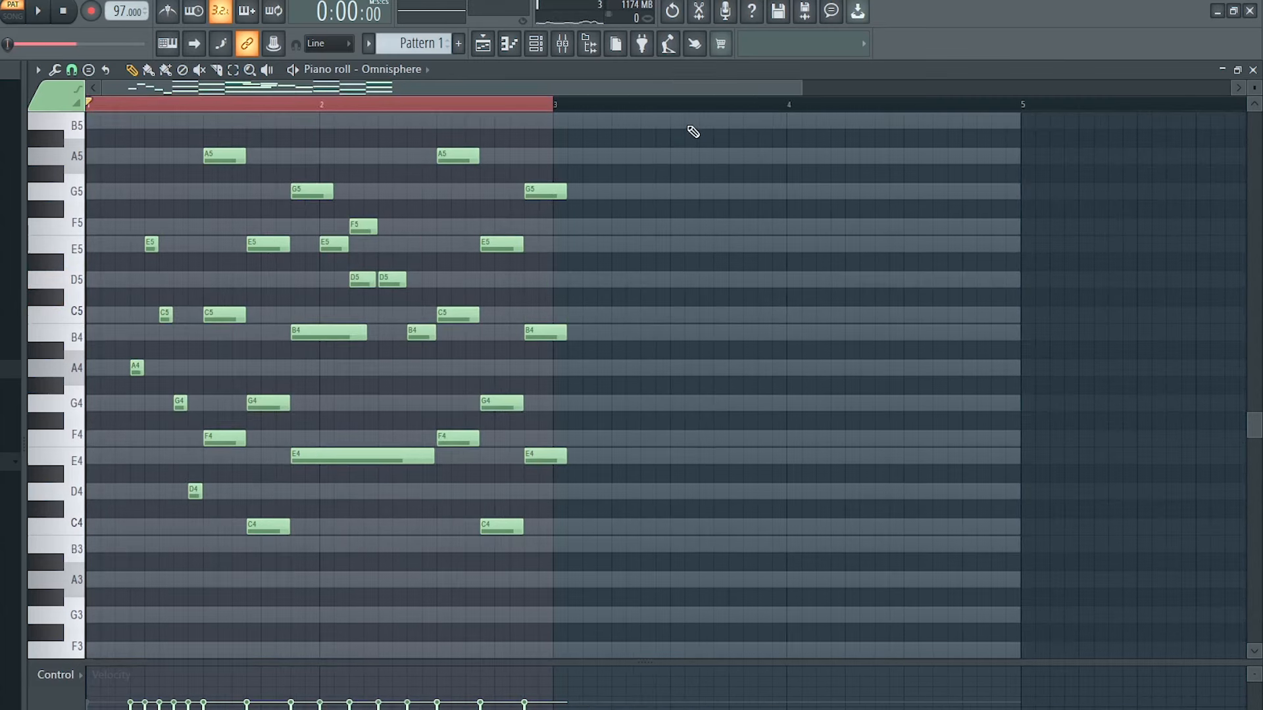
Duplicate the two-bar phrase into bars 3 and 4 and vary bar 3 with high C6, D6, E6 and B5 notes
{"action": "key", "text": "ctrl+b"}
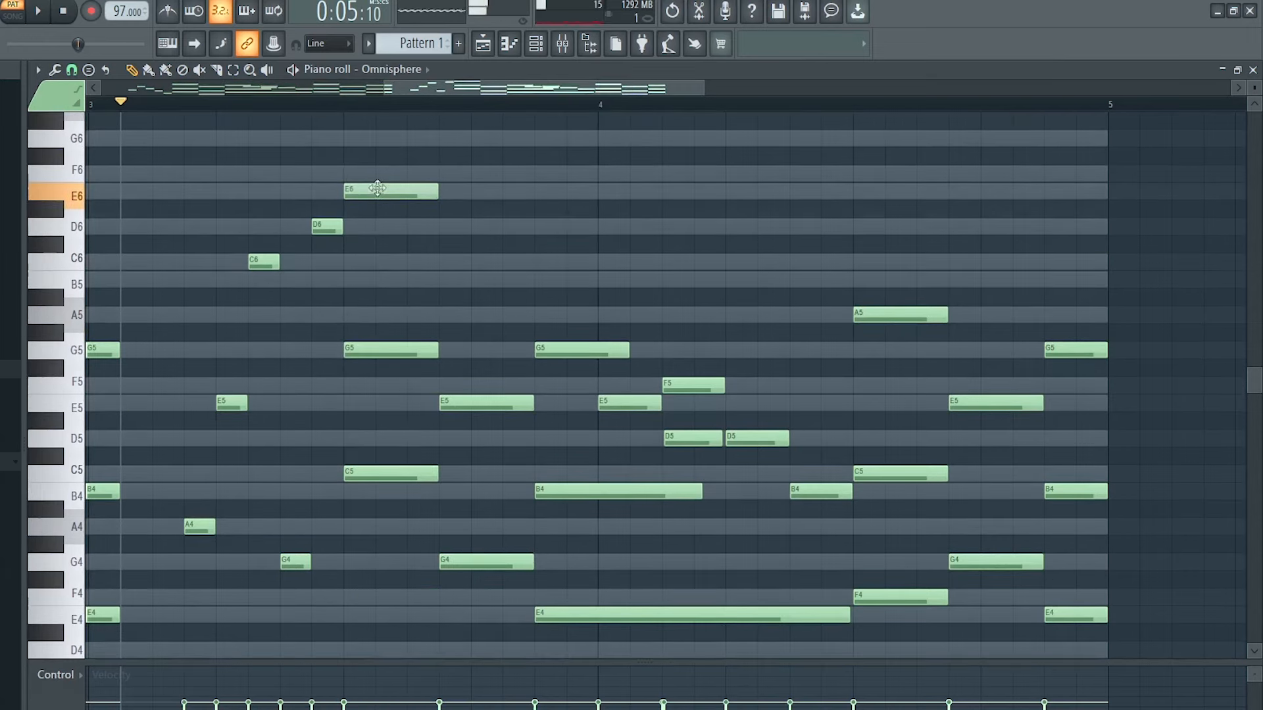
{"action": "left_click_drag", "start_coordinate": [476, 279], "coordinate": [476, 173]}
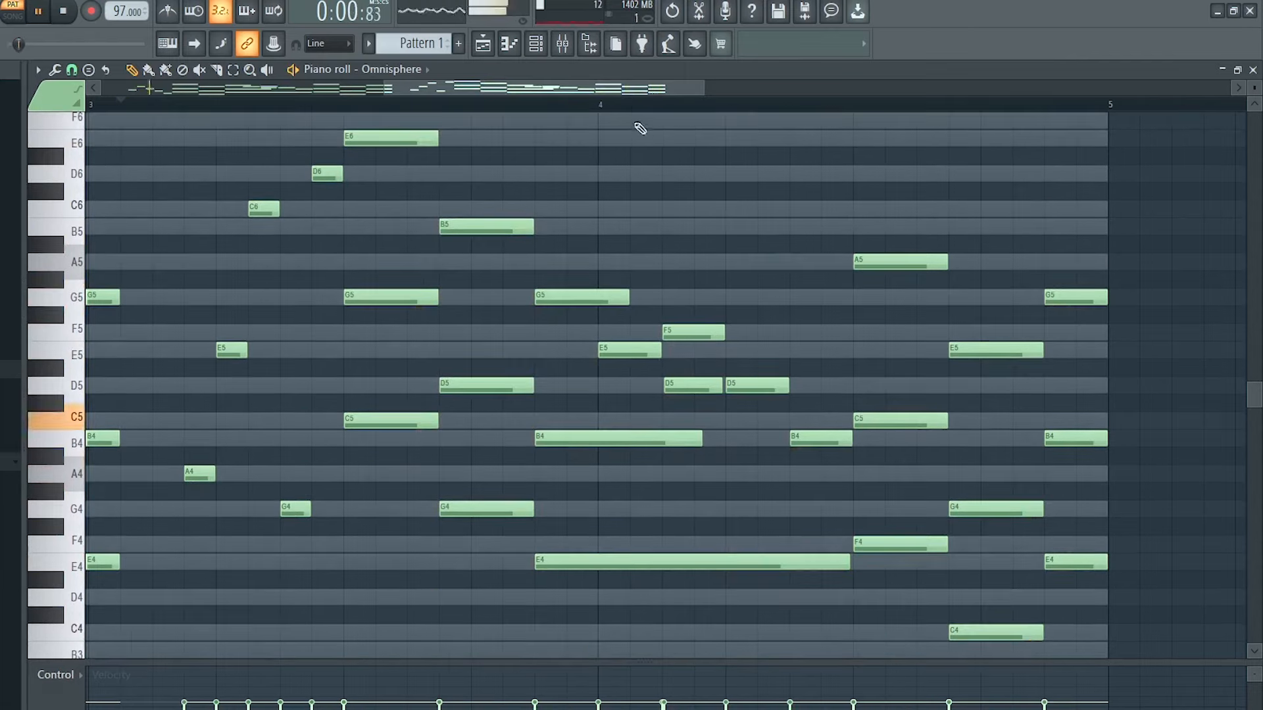
Play back the Omnisphere melody and the full layered arrangement in the playlist
{"action": "scroll", "coordinate": [636, 104], "scroll_direction": "down", "scroll_amount": 6}
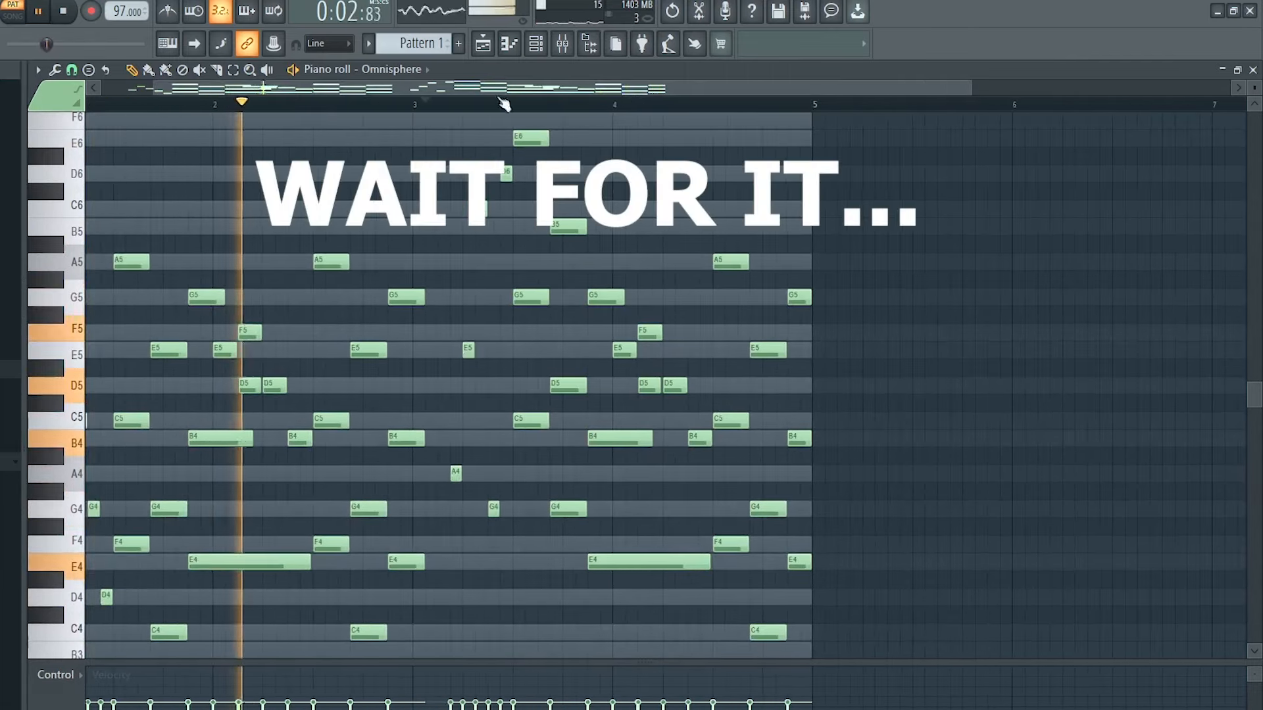
{"action": "left_click_drag", "start_coordinate": [461, 94], "coordinate": [358, 94]}
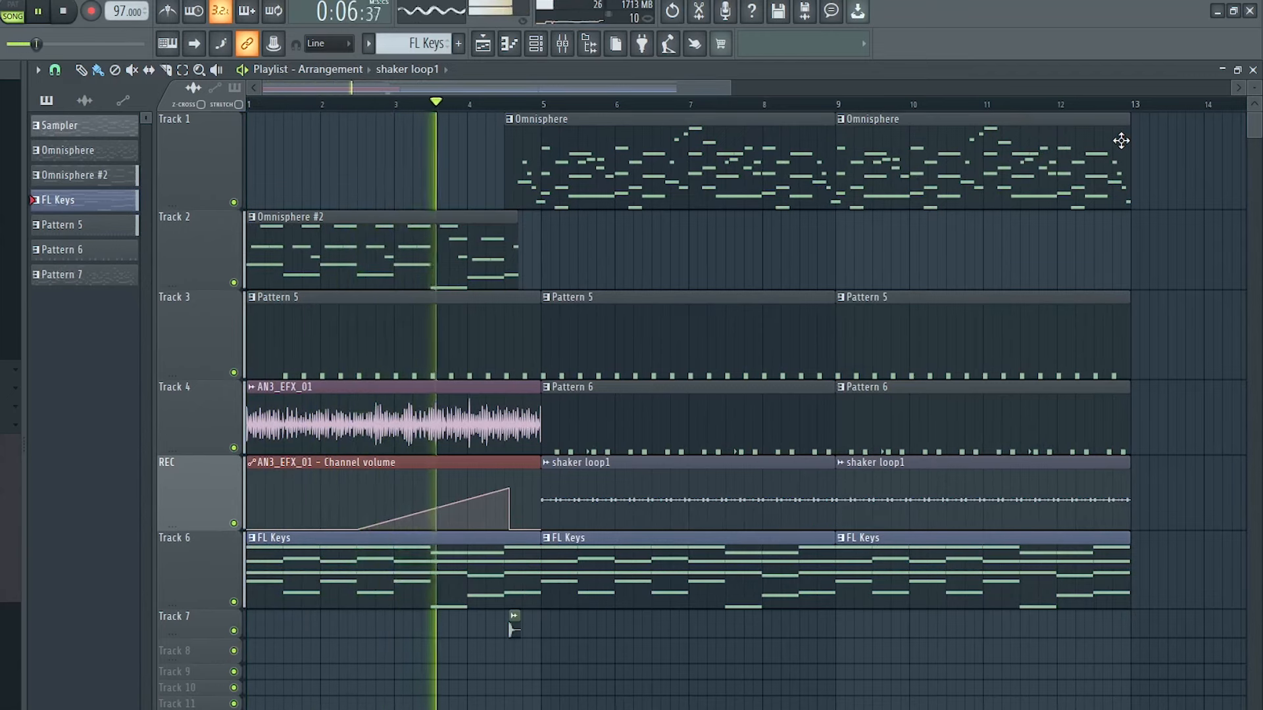
{"action": "left_click", "coordinate": [1225, 192]}
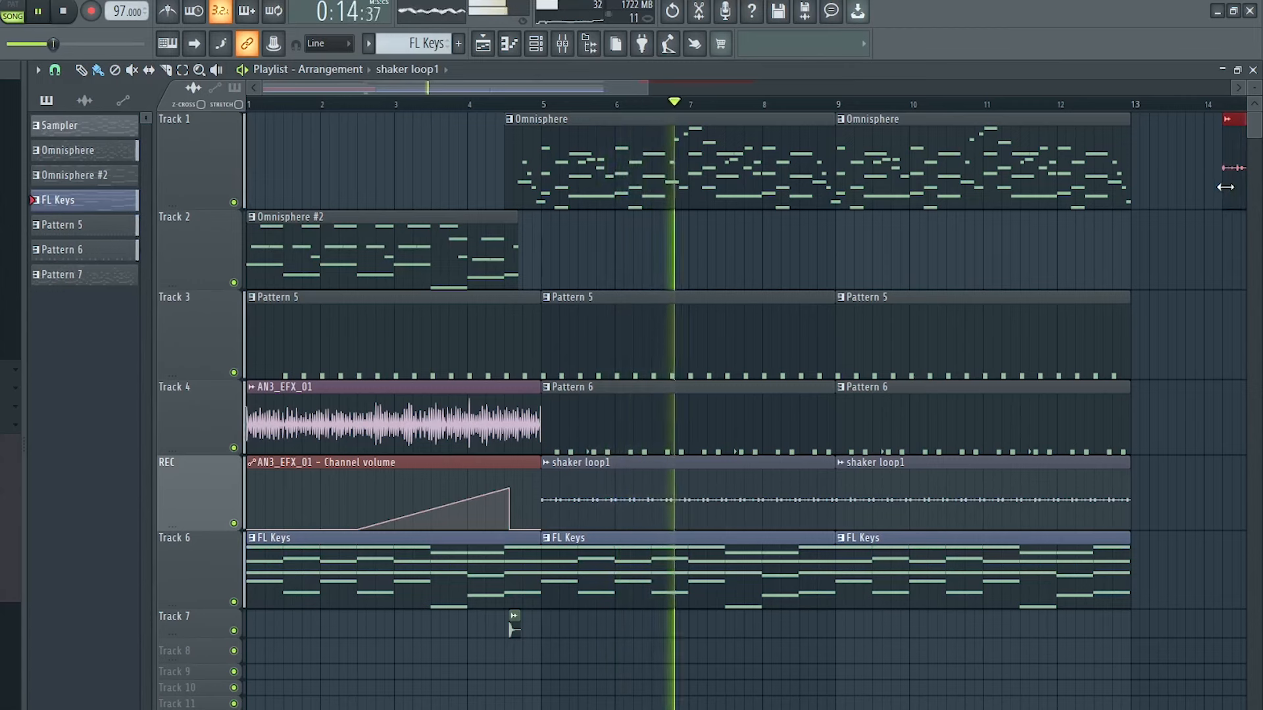